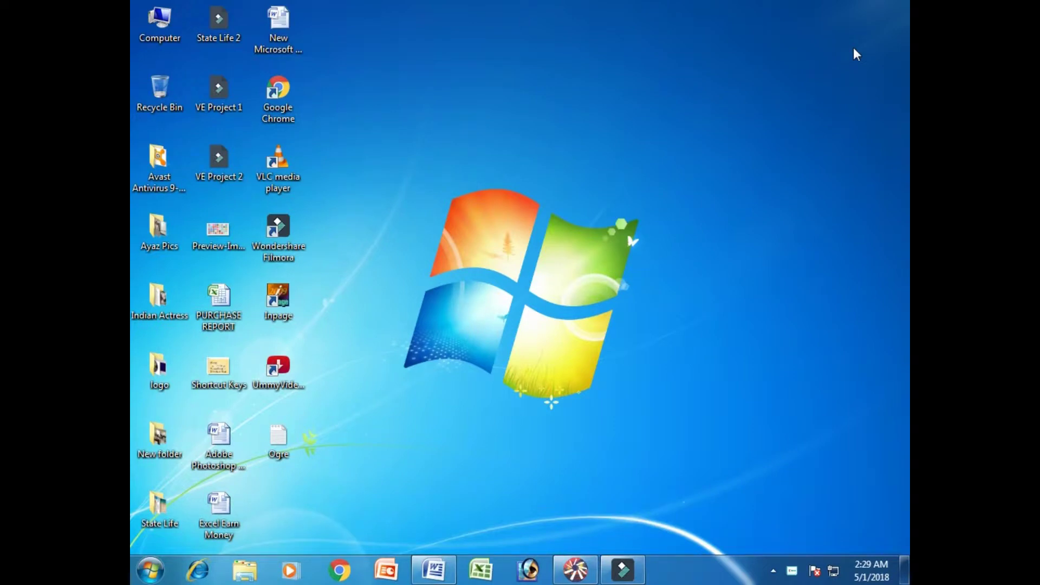
# Switch to Flash 5 and set up the Rectangle tool with the grey radial gradient as its fill
pyautogui.click(575, 569)
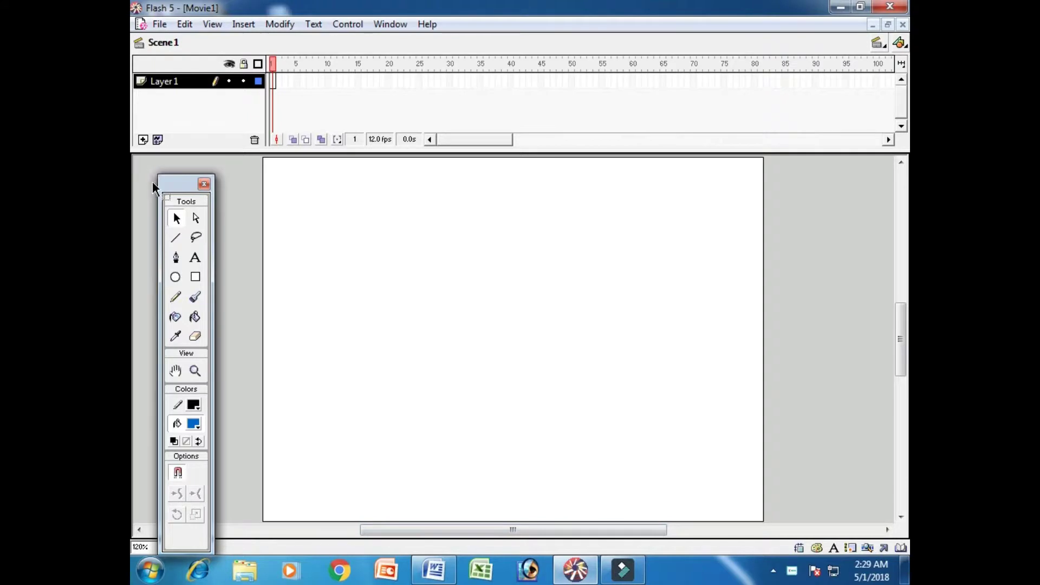
pyautogui.moveTo(171, 180); pyautogui.dragTo(152, 161)
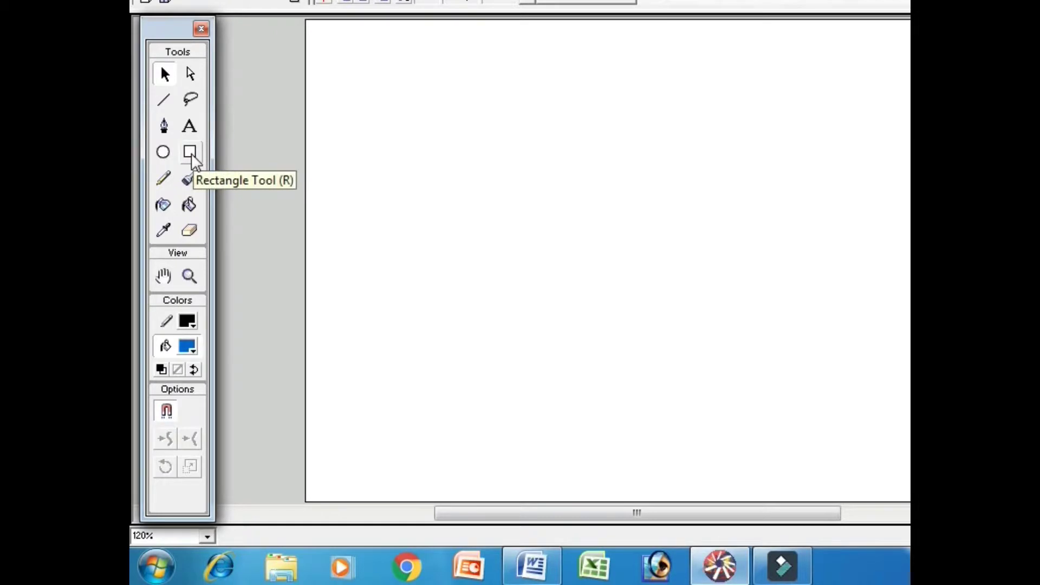
pyautogui.click(191, 155)
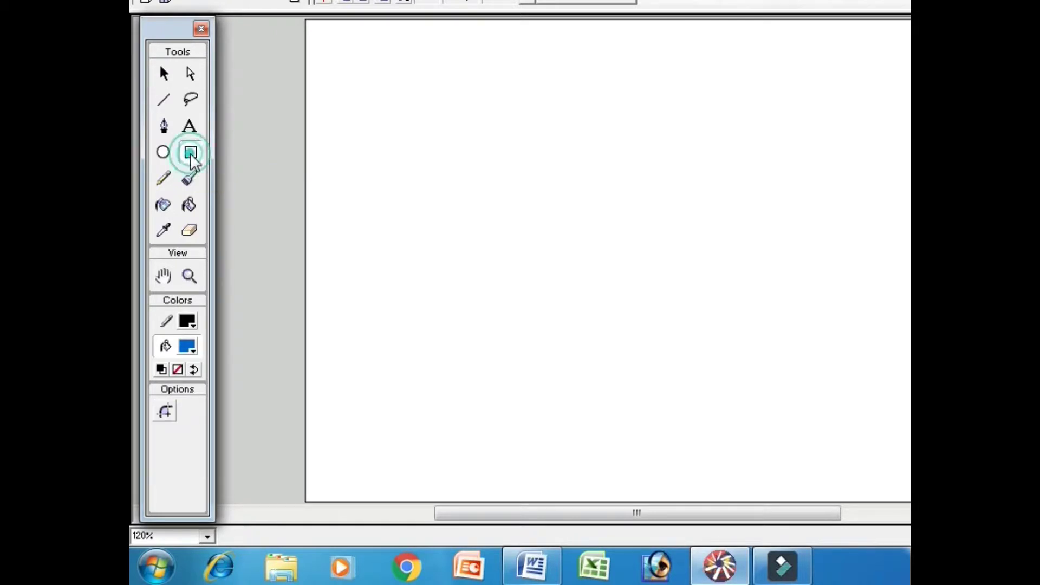
pyautogui.click(190, 350)
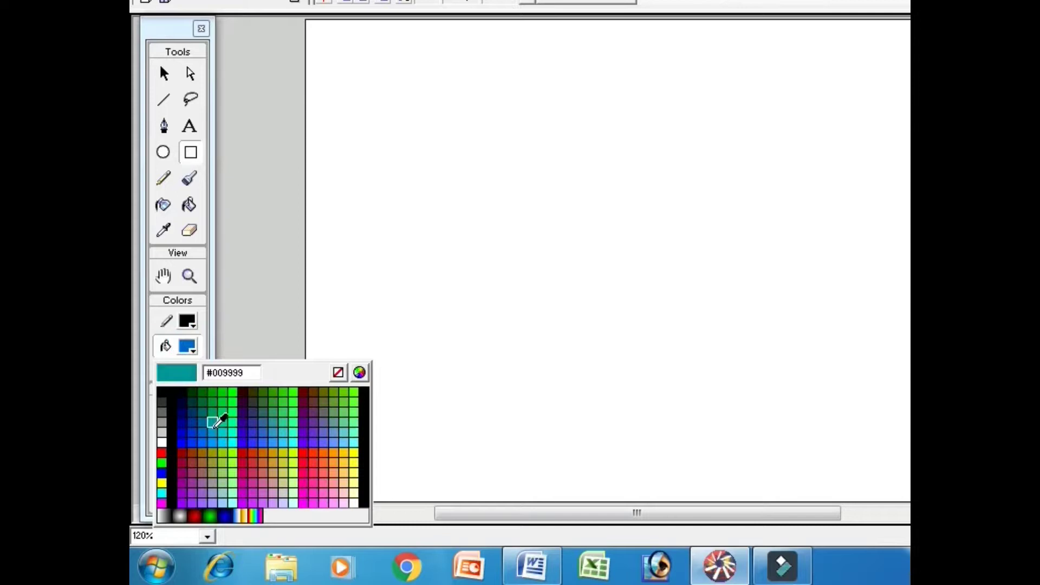
pyautogui.click(180, 512)
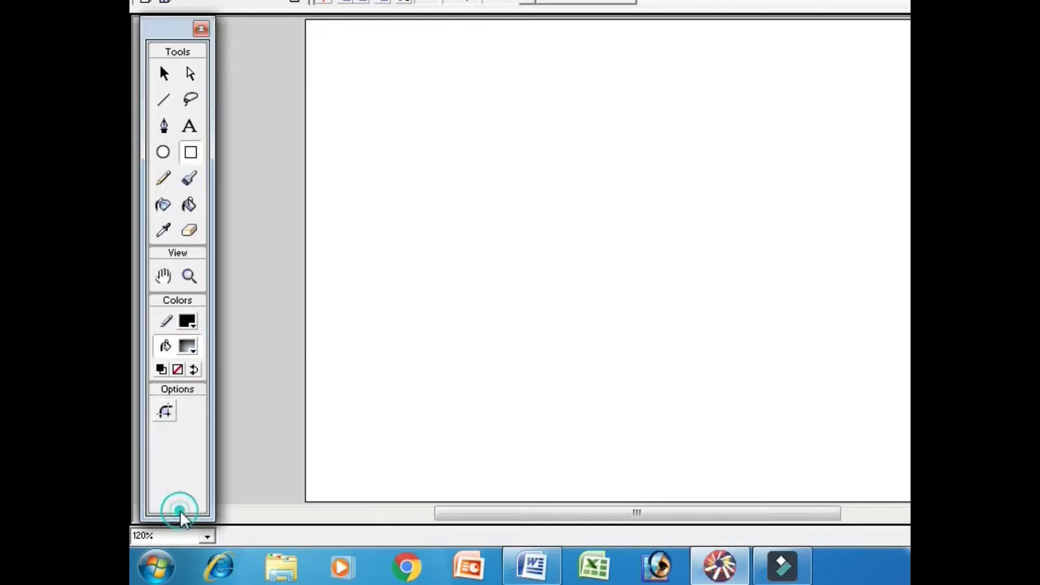
# Set the stage magnification to 100% with more of the work area beside the stage in view
pyautogui.moveTo(172, 29); pyautogui.dragTo(168, 31)
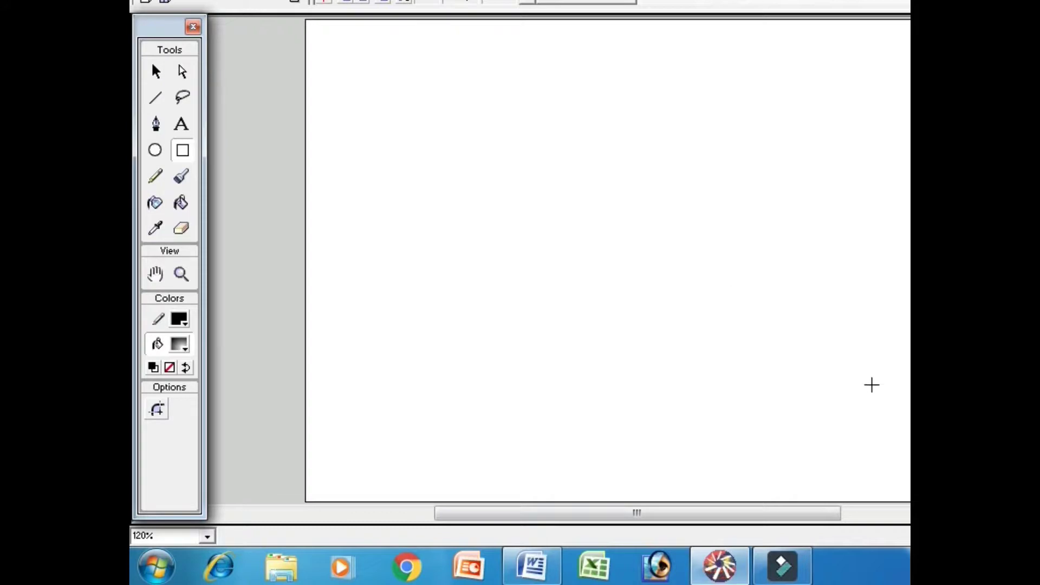
pyautogui.click(207, 537)
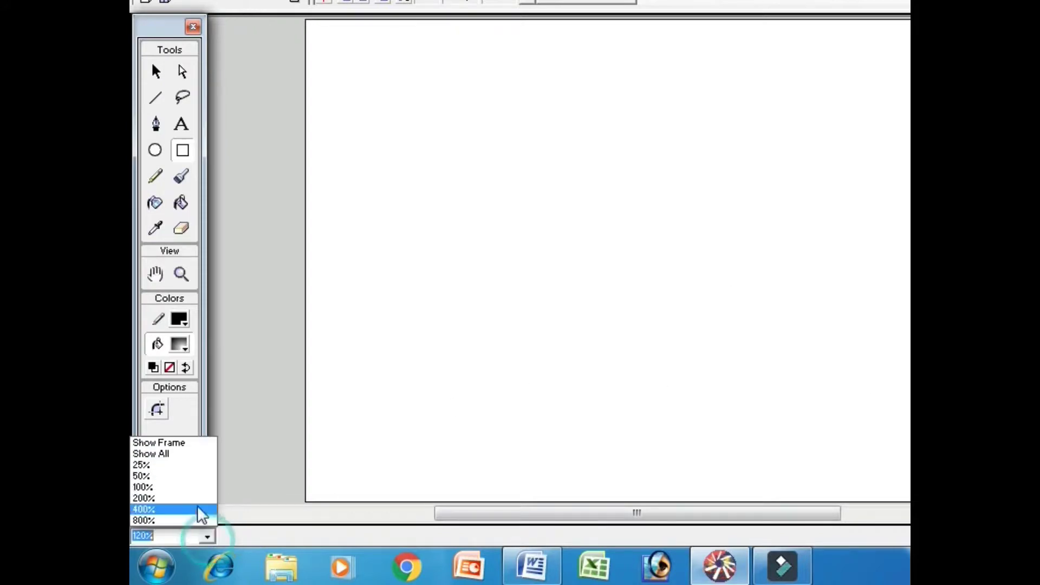
pyautogui.click(199, 489)
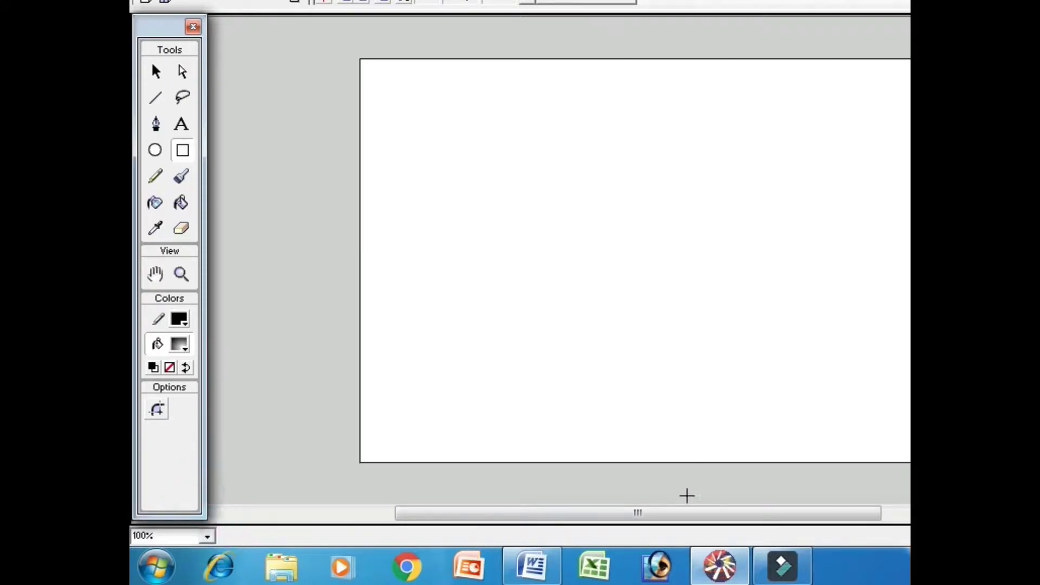
pyautogui.moveTo(680, 513); pyautogui.dragTo(652, 513)
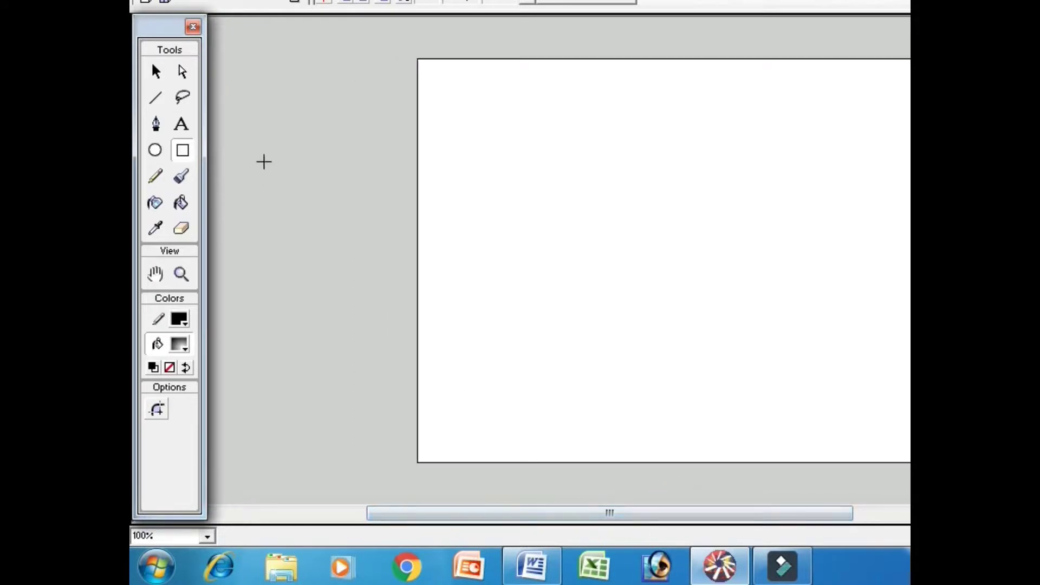
pyautogui.moveTo(255, 157); pyautogui.dragTo(385, 213)
pyautogui.moveTo(434, 231); pyautogui.dragTo(746, 292)
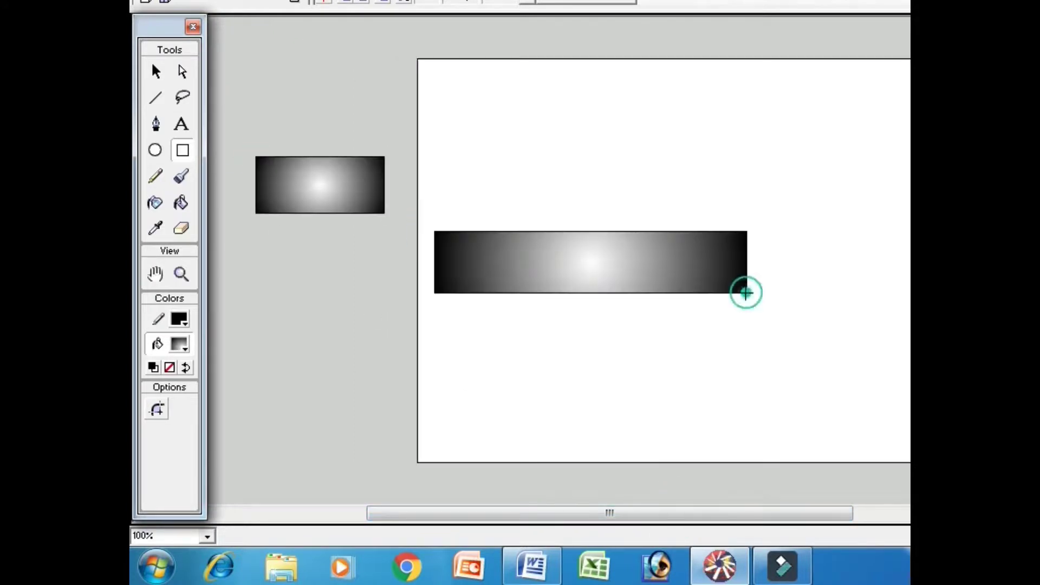
pyautogui.hotkey('ctrl', 'z')
pyautogui.hotkey('ctrl', 'z')
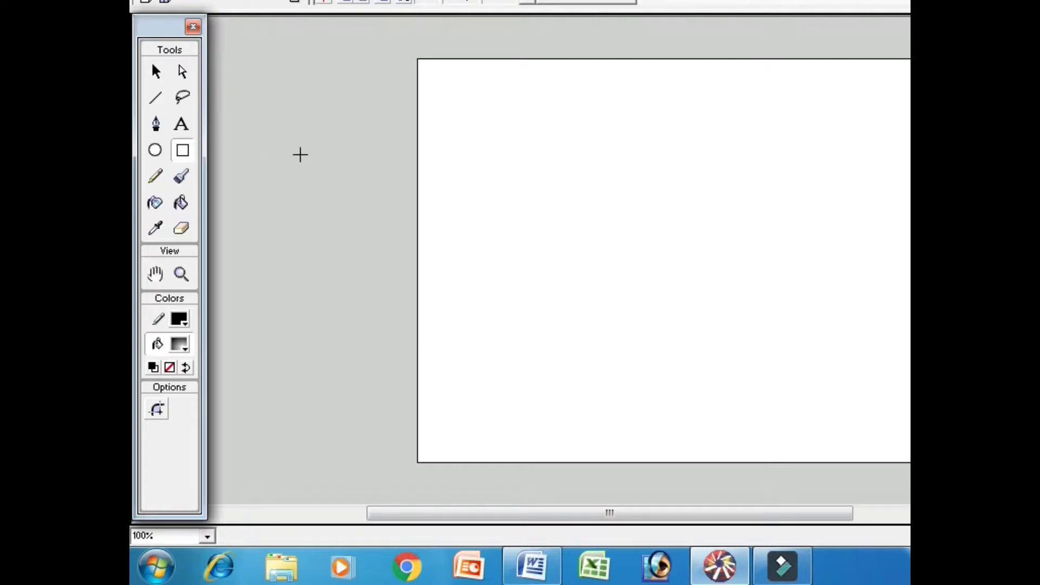
# Draw a wide gradient rectangle across the middle of the stage and scale it outward at its upper edge and both ends
pyautogui.moveTo(287, 147); pyautogui.dragTo(915, 353)
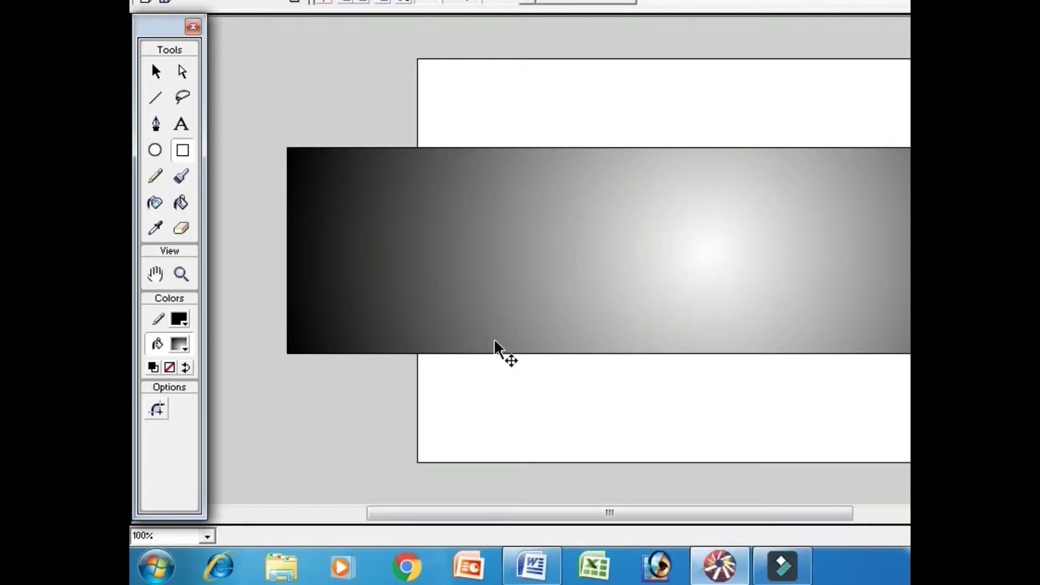
pyautogui.rightClick(447, 219)
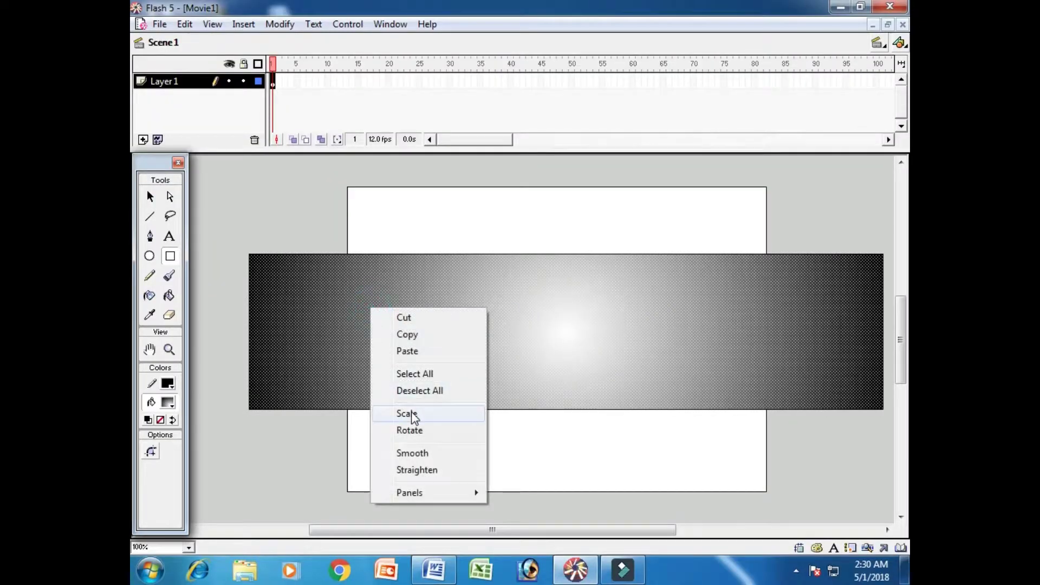
pyautogui.click(412, 414)
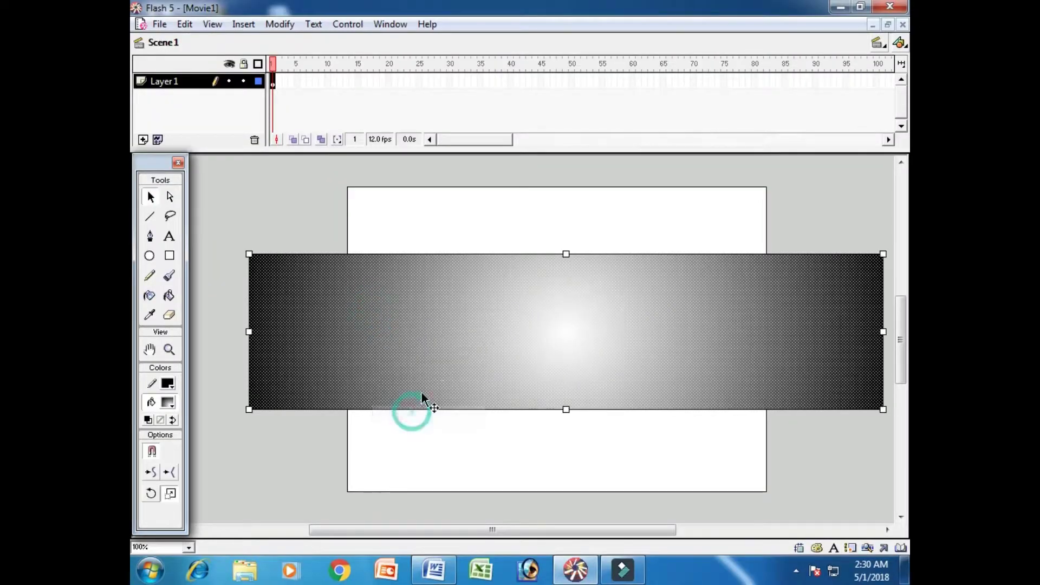
pyautogui.moveTo(565, 254); pyautogui.dragTo(564, 237)
pyautogui.moveTo(248, 324); pyautogui.dragTo(206, 324)
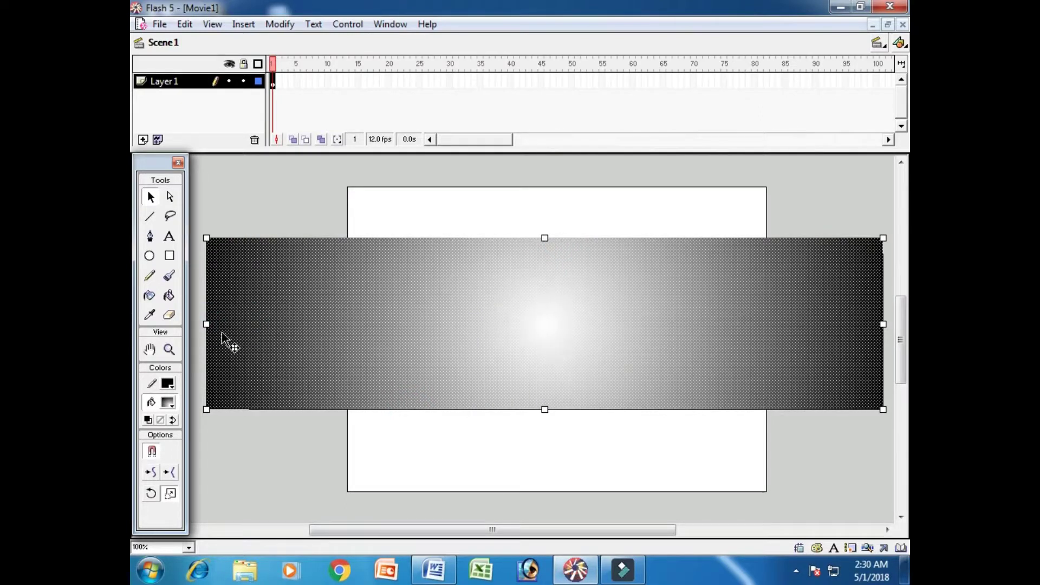
pyautogui.moveTo(881, 324); pyautogui.dragTo(894, 324)
pyautogui.click(780, 432)
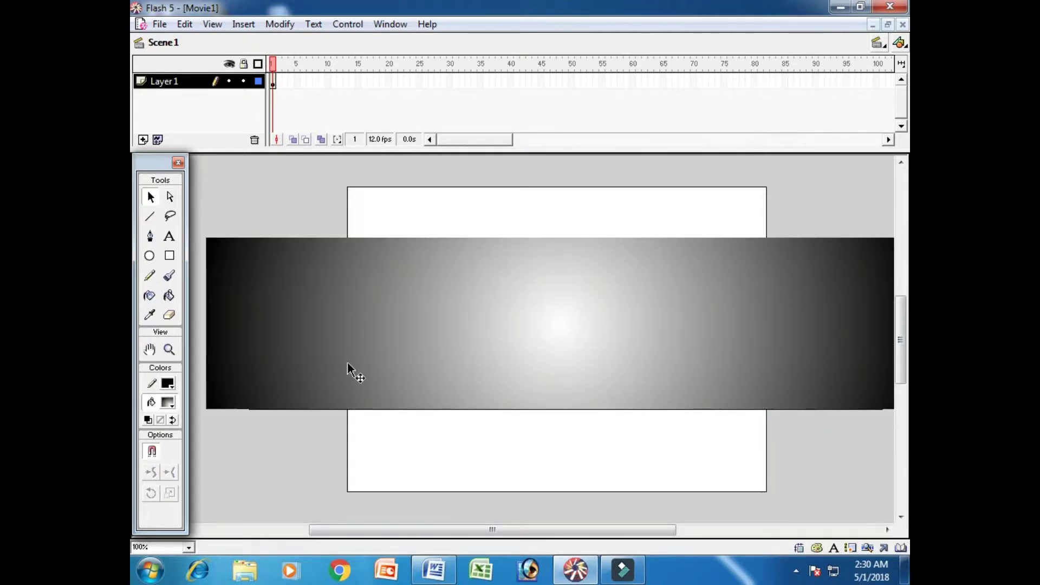
# Draw a thin gradient strip just below the large rectangle, starting at its left end and running nearly its full width
pyautogui.click(172, 255)
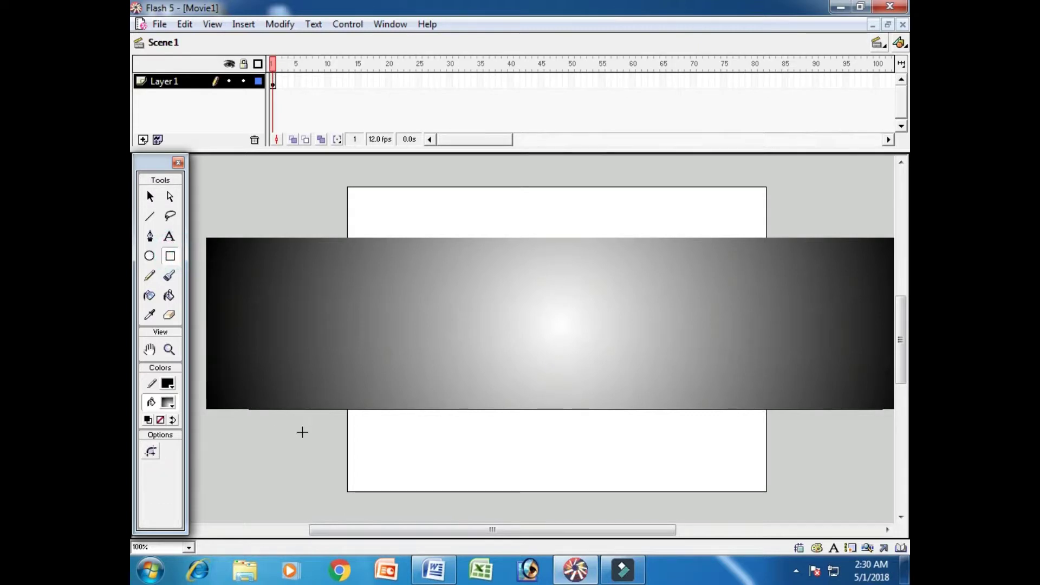
pyautogui.moveTo(207, 423); pyautogui.dragTo(867, 445)
pyautogui.moveTo(618, 534)
pyautogui.mouseDown()
pyautogui.moveTo(641, 531)
pyautogui.moveTo(620, 530)
pyautogui.mouseUp()
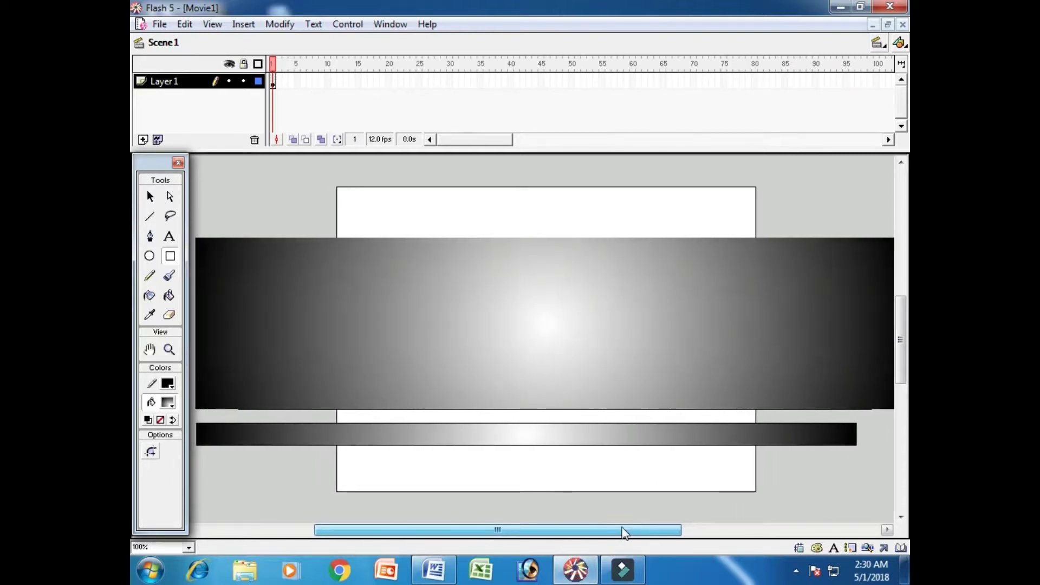
# Set the magnification to 80% and scale the thin strip so its right end lines up with the large rectangle
pyautogui.click(188, 547)
pyautogui.click(174, 499)
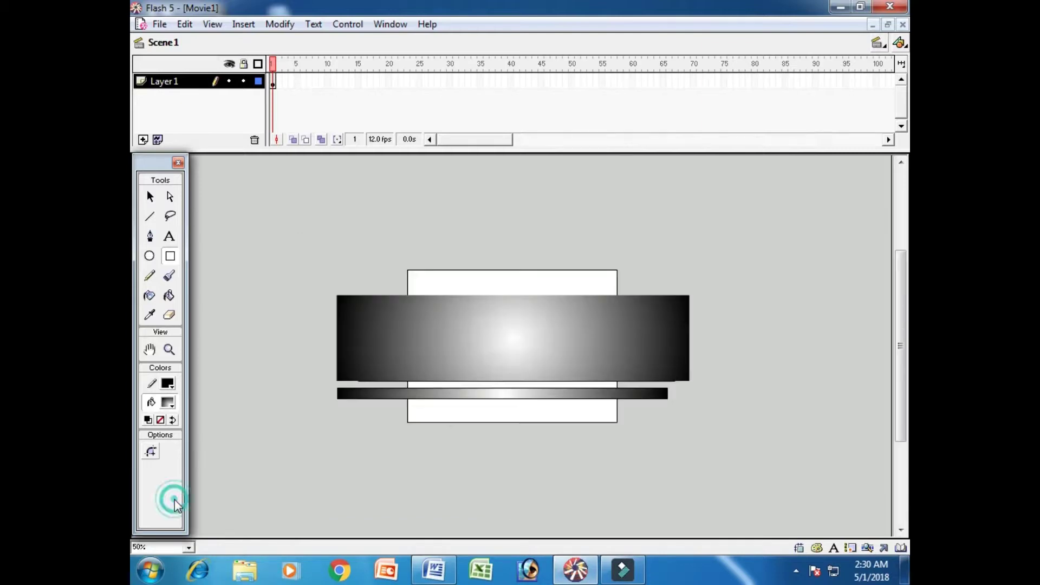
pyautogui.write('80')
pyautogui.press('Return')
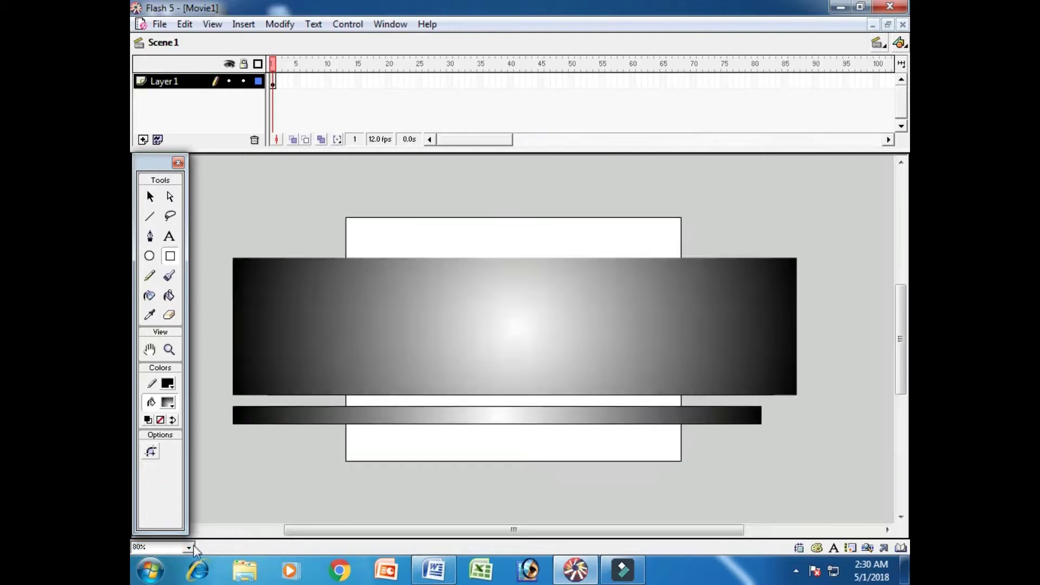
pyautogui.click(150, 198)
pyautogui.click(499, 411)
pyautogui.rightClick(515, 414)
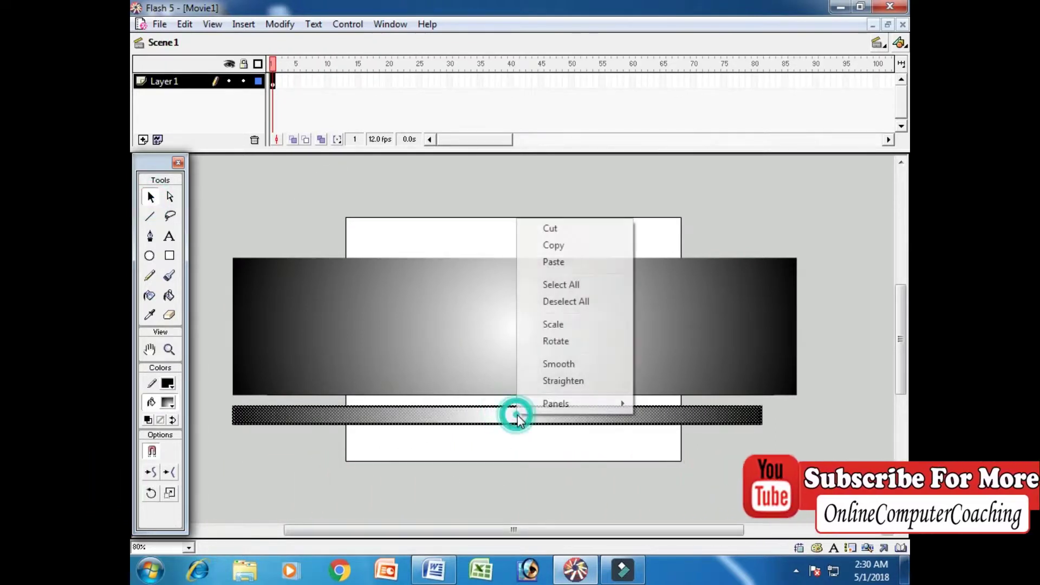
pyautogui.click(560, 325)
pyautogui.moveTo(763, 416); pyautogui.dragTo(799, 418)
pyautogui.click(732, 468)
# Change the fill of the thin strip to solid black
pyautogui.click(716, 414)
pyautogui.click(168, 403)
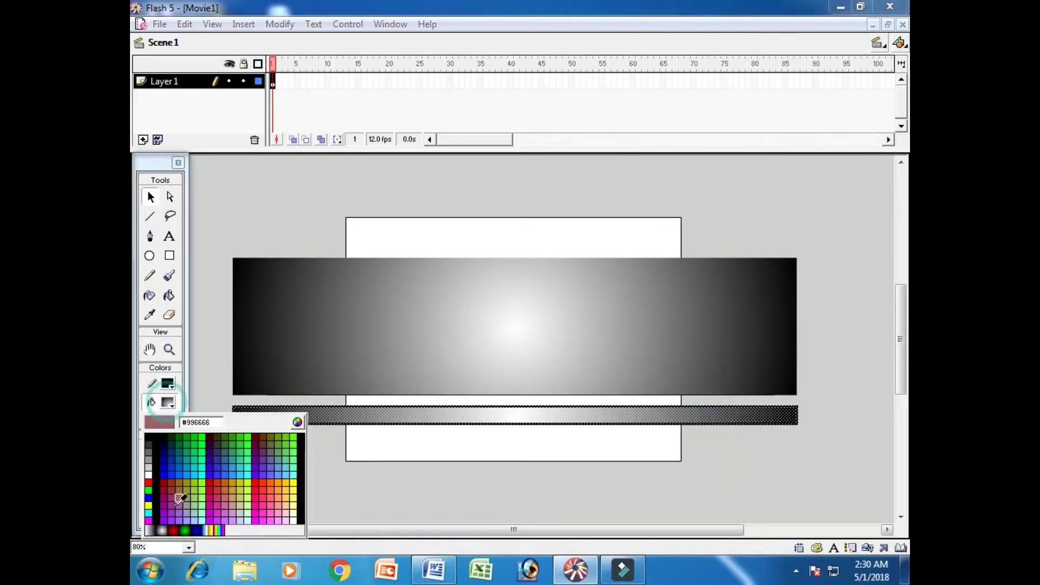
pyautogui.click(162, 506)
pyautogui.click(463, 467)
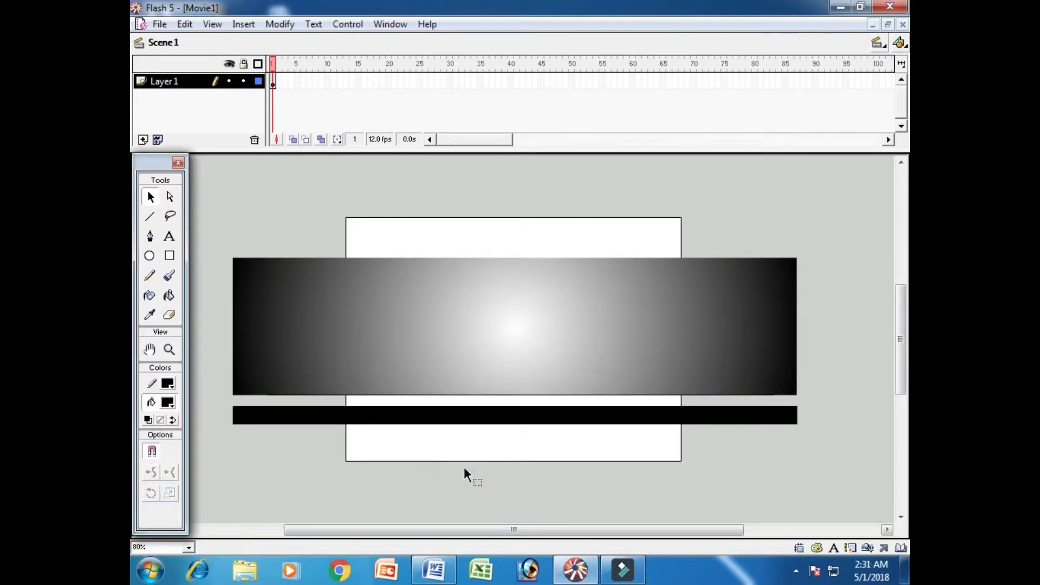
# Draw a small rectangle with yellow fill and yellow outline near the left end of the black strip, matching the strip's height
pyautogui.click(170, 256)
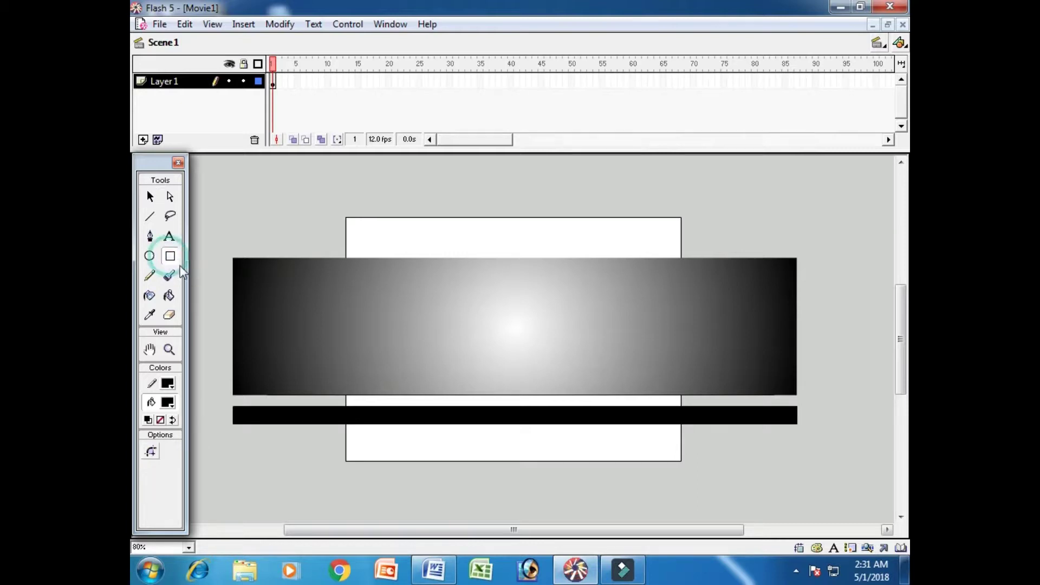
pyautogui.click(168, 403)
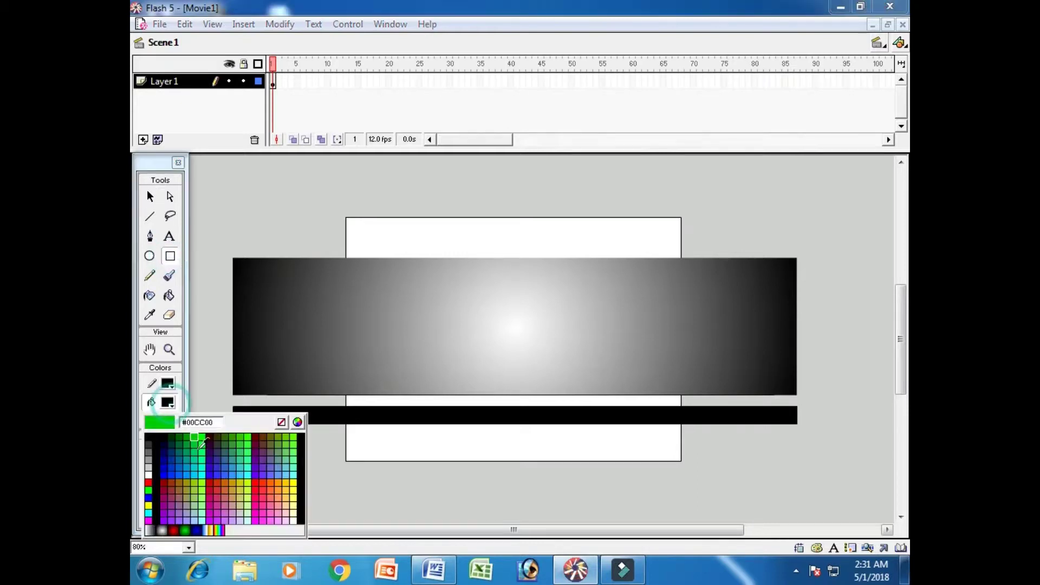
pyautogui.click(293, 481)
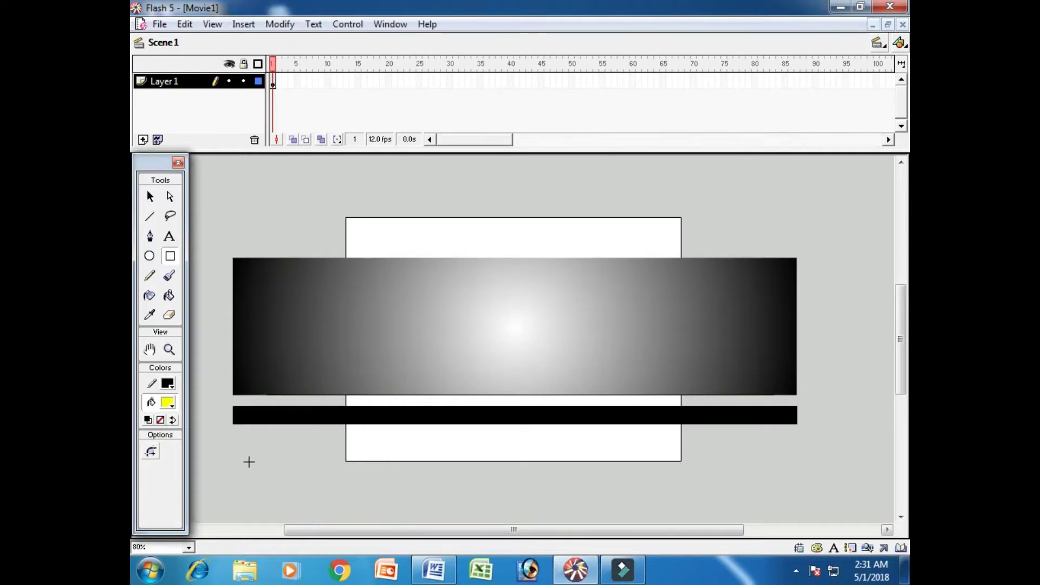
pyautogui.click(173, 384)
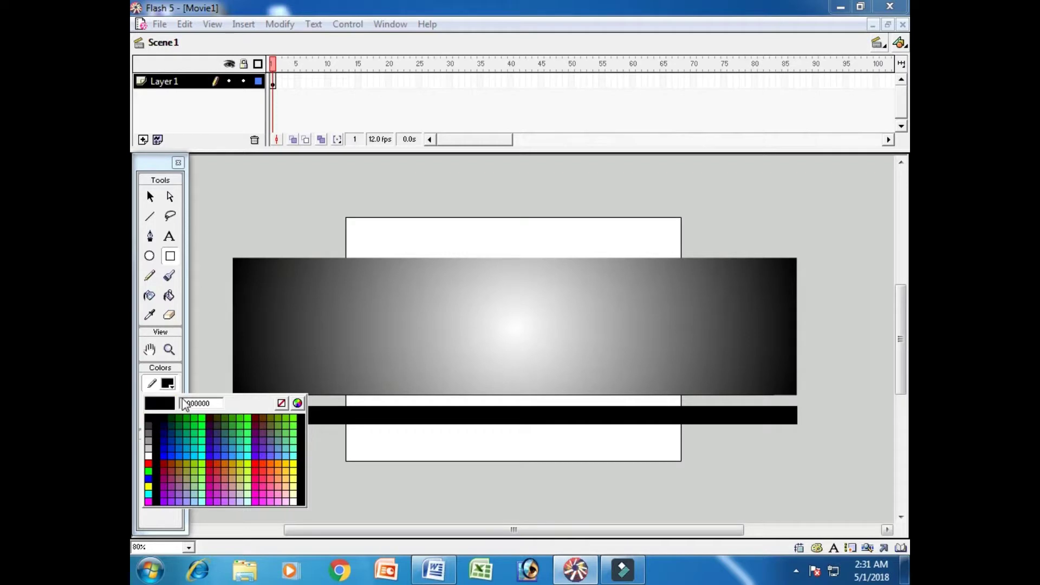
pyautogui.click(294, 458)
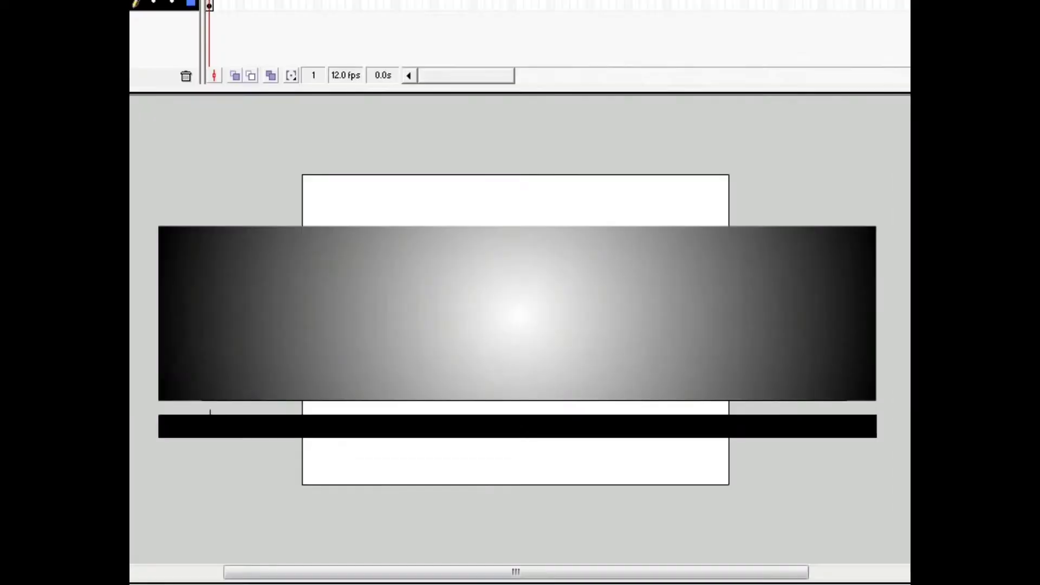
pyautogui.moveTo(273, 404); pyautogui.dragTo(267, 437)
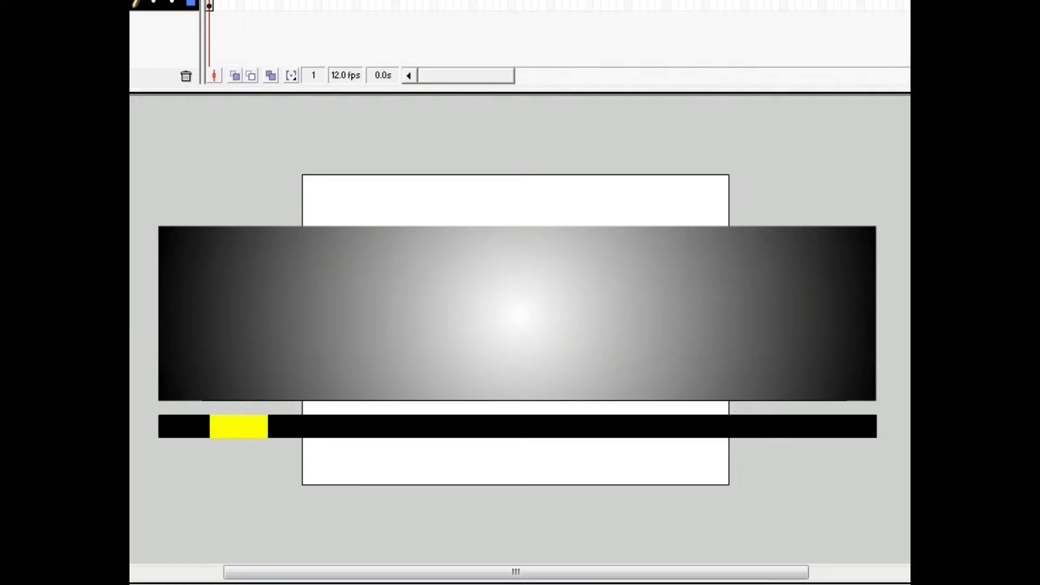
# Duplicate the yellow block and place the copy on the black strip to its right, leaving a black gap between them
pyautogui.click(238, 426)
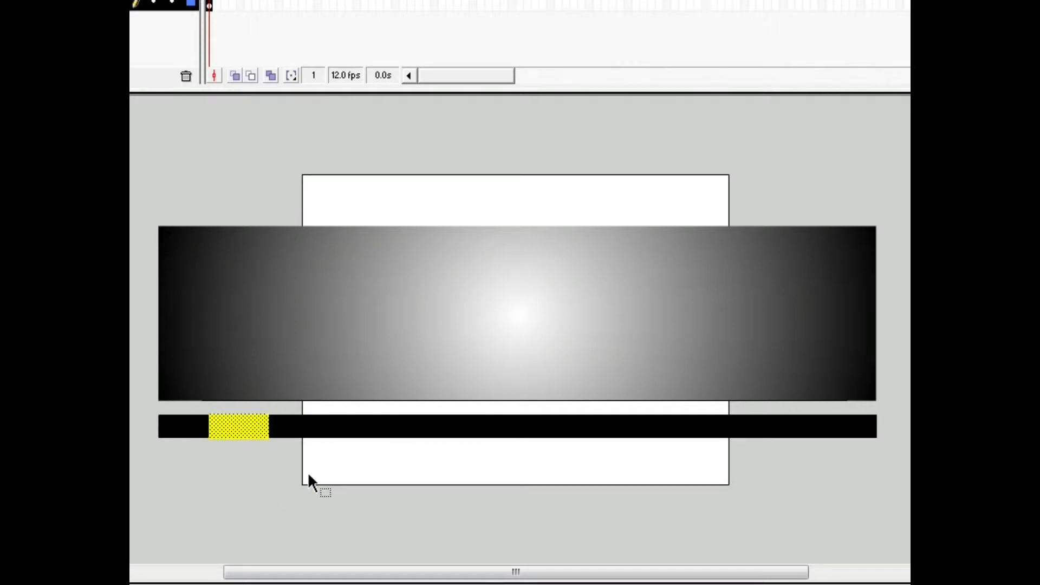
pyautogui.hotkey('ctrl', 'd')
pyautogui.moveTo(265, 443); pyautogui.dragTo(364, 447)
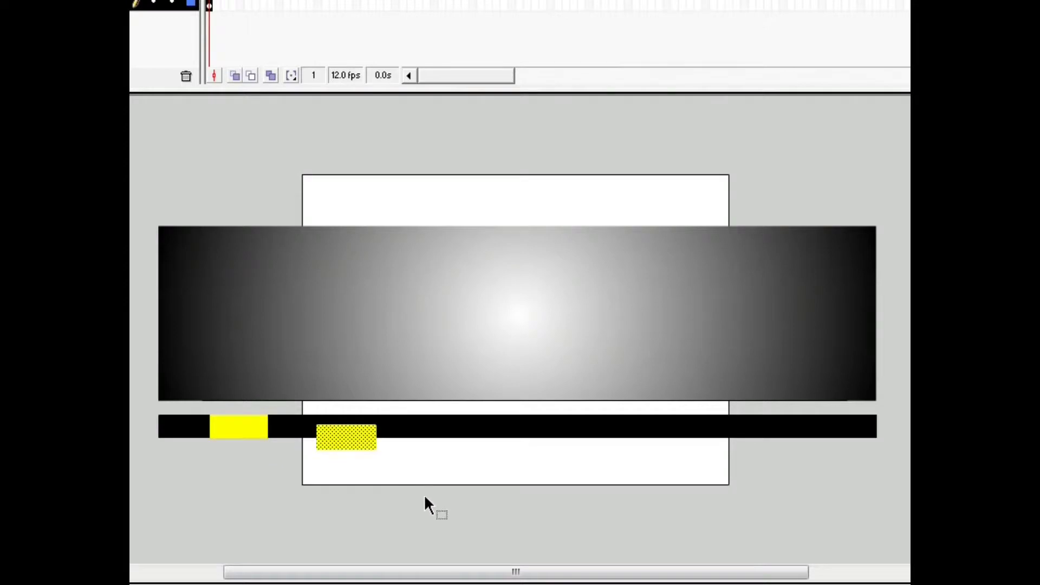
pyautogui.press('Up')
pyautogui.press('Up')
pyautogui.press('Up')
pyautogui.press('Up')
pyautogui.press('Up')
pyautogui.press('Up')
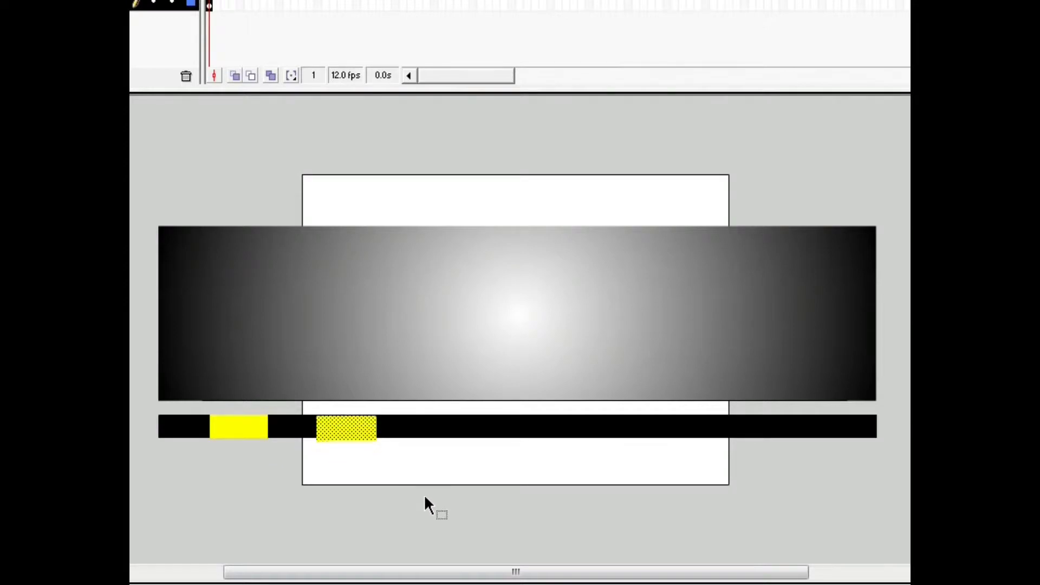
pyautogui.press('Right')
pyautogui.press('Right')
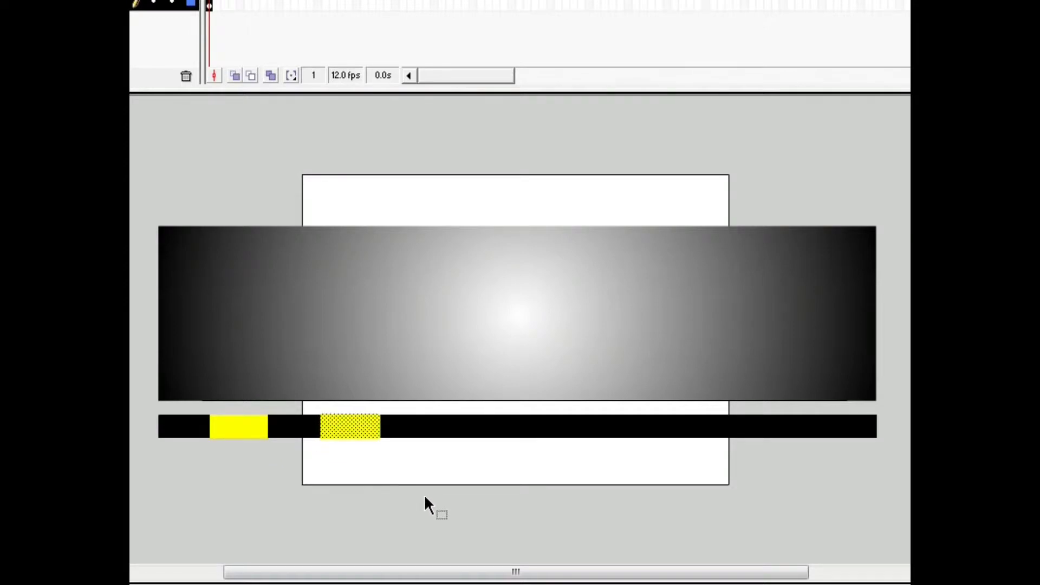
# Duplicate the second yellow block and align the copy on the black strip as a third block, keeping the same black gap
pyautogui.hotkey('ctrl', 'd')
pyautogui.press('Right')
pyautogui.press('Right')
pyautogui.press('Right')
pyautogui.press('Right')
pyautogui.press('Right')
pyautogui.press('Right')
pyautogui.press('Right')
pyautogui.press('Right')
pyautogui.press('Right')
pyautogui.press('Right')
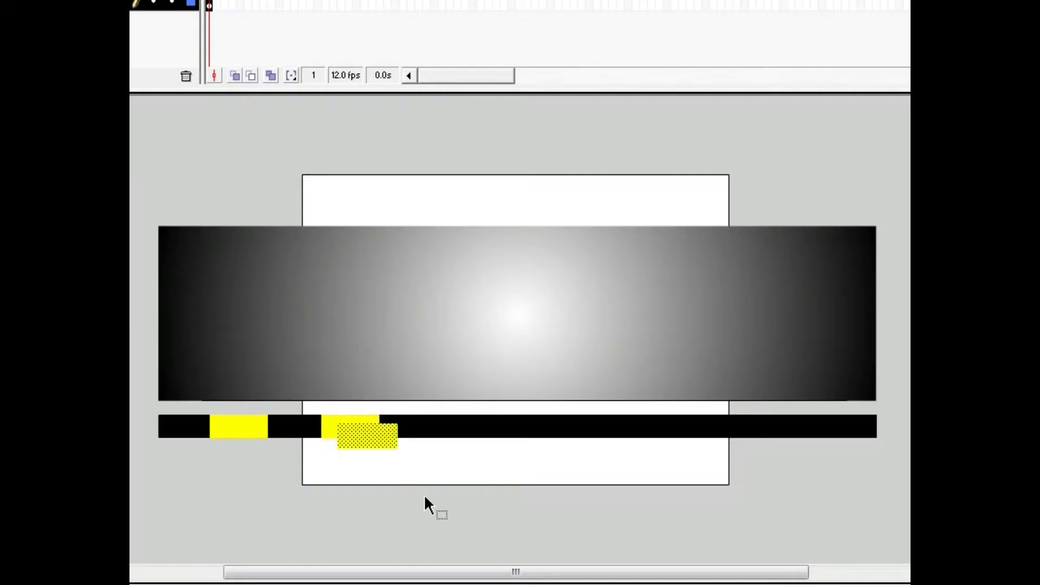
pyautogui.press('Right')
pyautogui.press('Right')
pyautogui.press('Right')
pyautogui.press('Right')
pyautogui.press('Right')
pyautogui.press('Right')
pyautogui.press('Right')
pyautogui.press('Right')
pyautogui.press('Right')
pyautogui.press('Right')
pyautogui.press('Right')
pyautogui.press('Right')
pyautogui.press('Right')
pyautogui.press('Right')
pyautogui.press('Right')
pyautogui.press('Right')
pyautogui.press('Right')
pyautogui.press('Right')
pyautogui.press('Right')
pyautogui.press('Right')
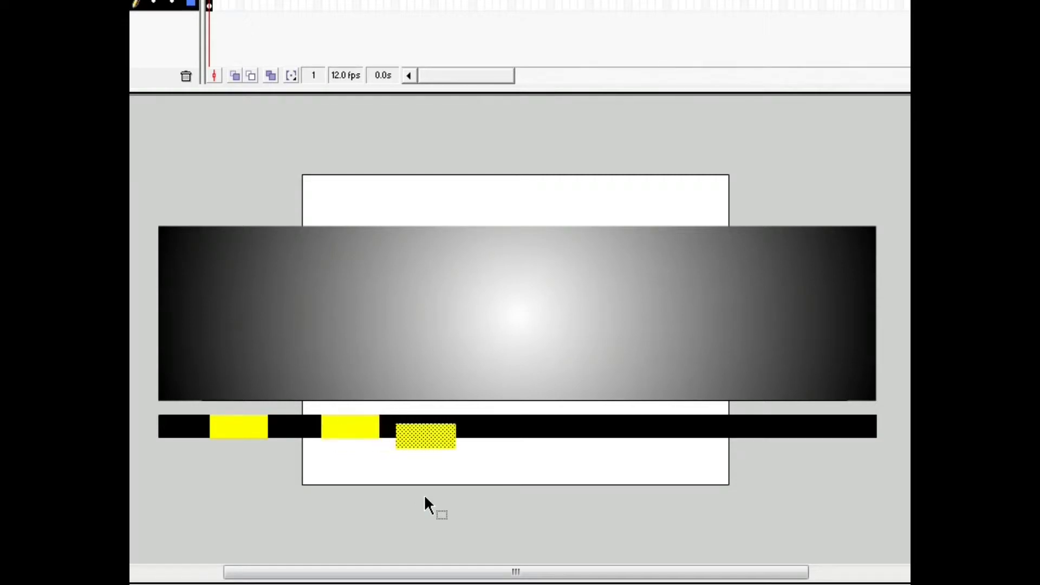
pyautogui.press('Right')
pyautogui.press('Right')
pyautogui.press('Right')
pyautogui.press('Right')
pyautogui.press('Right')
pyautogui.press('Right')
pyautogui.press('Right')
pyautogui.press('Right')
pyautogui.press('Right')
pyautogui.press('Right')
pyautogui.press('Right')
pyautogui.press('Right')
pyautogui.press('Up')
pyautogui.press('Up')
pyautogui.press('Up')
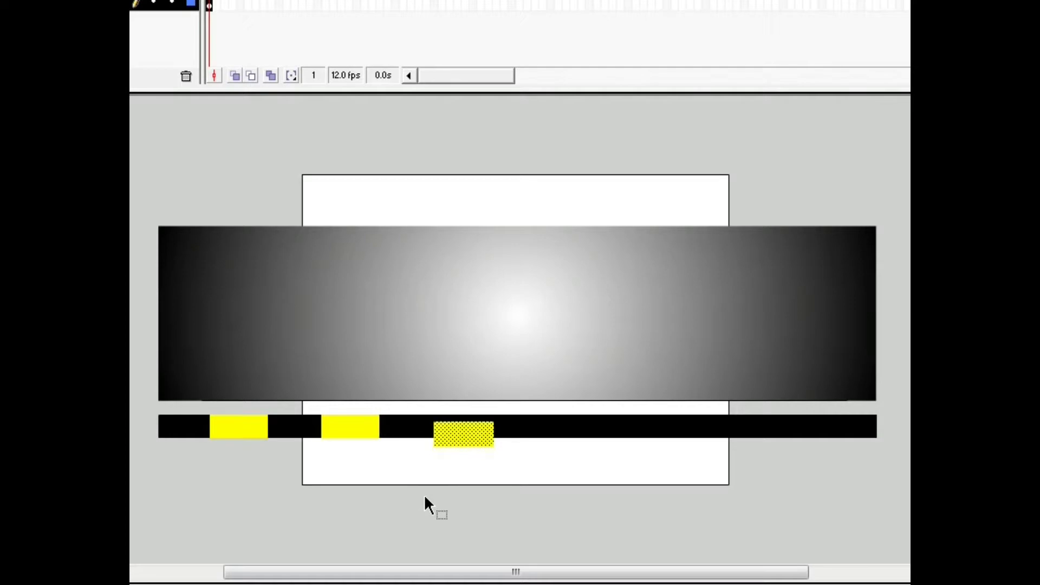
pyautogui.press('Up')
pyautogui.press('Up')
pyautogui.press('Up')
pyautogui.press('Up')
pyautogui.press('Down')
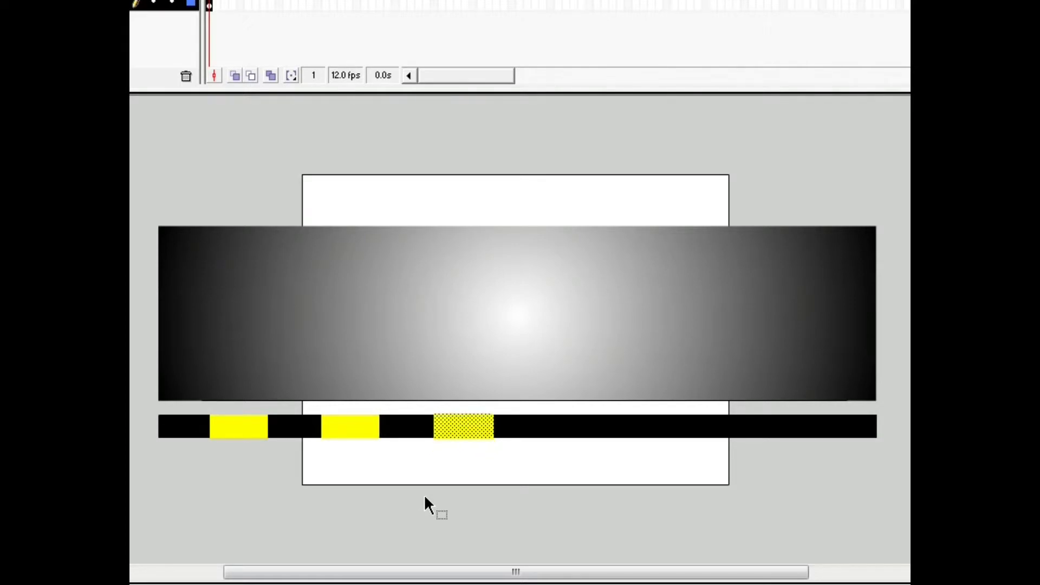
pyautogui.press('Left')
# Duplicate the third yellow block and place the copy on the black strip as an equally spaced fourth block
pyautogui.hotkey('ctrl', 'd')
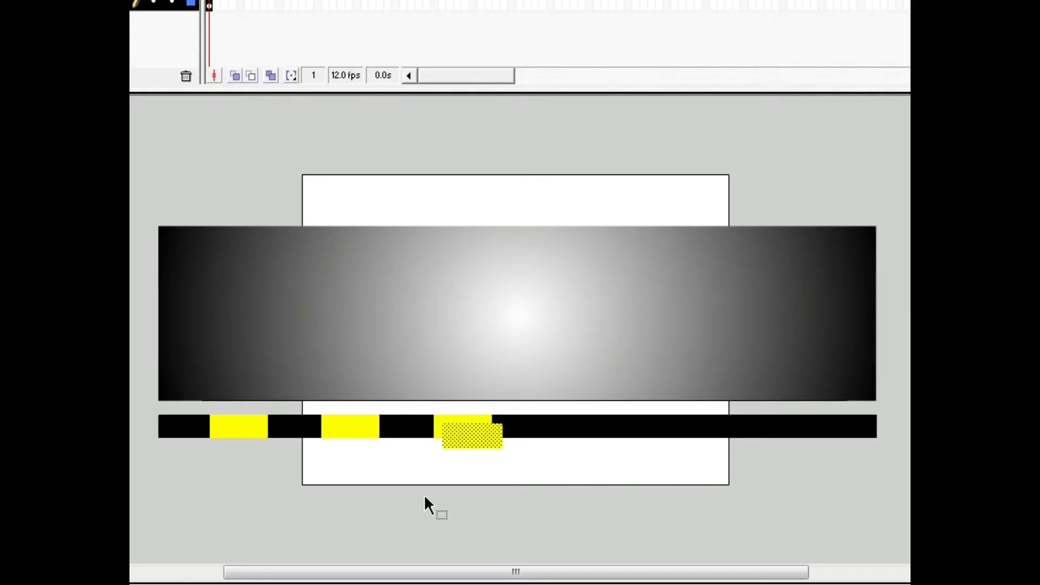
pyautogui.press('Right')
pyautogui.press('Right')
pyautogui.press('Right')
pyautogui.press('Right')
pyautogui.press('Right')
pyautogui.press('Right')
pyautogui.press('Right')
pyautogui.press('Right')
pyautogui.press('Right')
pyautogui.press('Right')
pyautogui.press('Right')
pyautogui.press('Right')
pyautogui.press('Right')
pyautogui.press('Right')
pyautogui.press('Right')
pyautogui.press('Right')
pyautogui.press('Right')
pyautogui.press('Right')
pyautogui.press('Right')
pyautogui.press('Right')
pyautogui.press('Right')
pyautogui.press('Right')
pyautogui.press('Right')
pyautogui.press('Right')
pyautogui.press('Right')
pyautogui.press('Right')
pyautogui.press('Right')
pyautogui.press('Right')
pyautogui.press('Right')
pyautogui.press('Right')
pyautogui.press('Right')
pyautogui.press('Right')
pyautogui.press('Right')
pyautogui.press('Right')
pyautogui.press('Right')
pyautogui.press('Right')
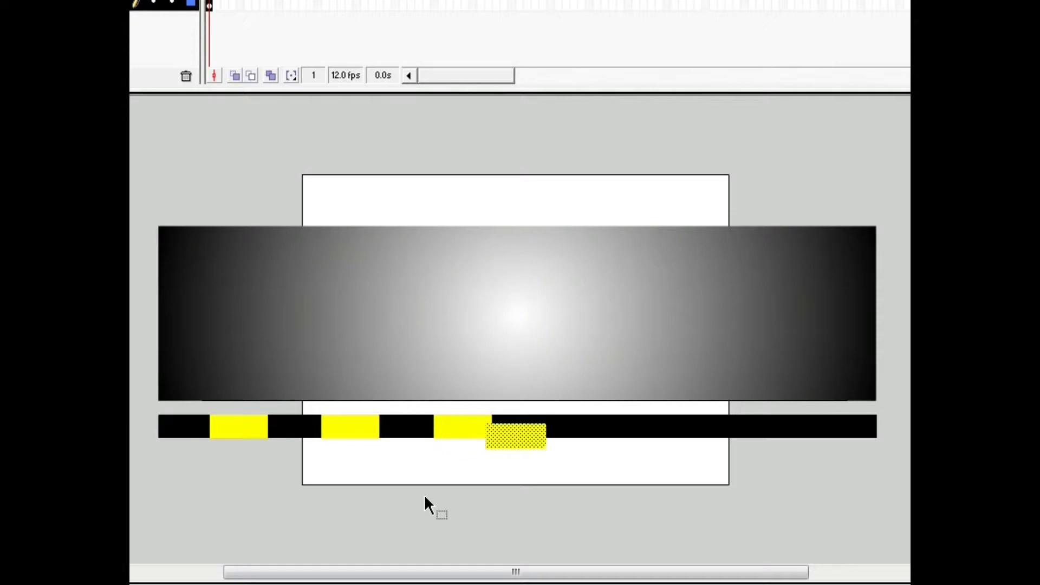
pyautogui.press('Right')
pyautogui.press('Right')
pyautogui.press('Right')
pyautogui.press('Right')
pyautogui.press('Right')
pyautogui.press('Right')
pyautogui.press('Right')
pyautogui.press('Right')
pyautogui.press('Right')
pyautogui.press('Right')
pyautogui.press('Right')
pyautogui.press('Right')
pyautogui.press('Right')
pyautogui.press('Right')
pyautogui.press('Right')
pyautogui.press('Right')
pyautogui.press('Right')
pyautogui.press('Right')
pyautogui.press('Right')
pyautogui.press('Right')
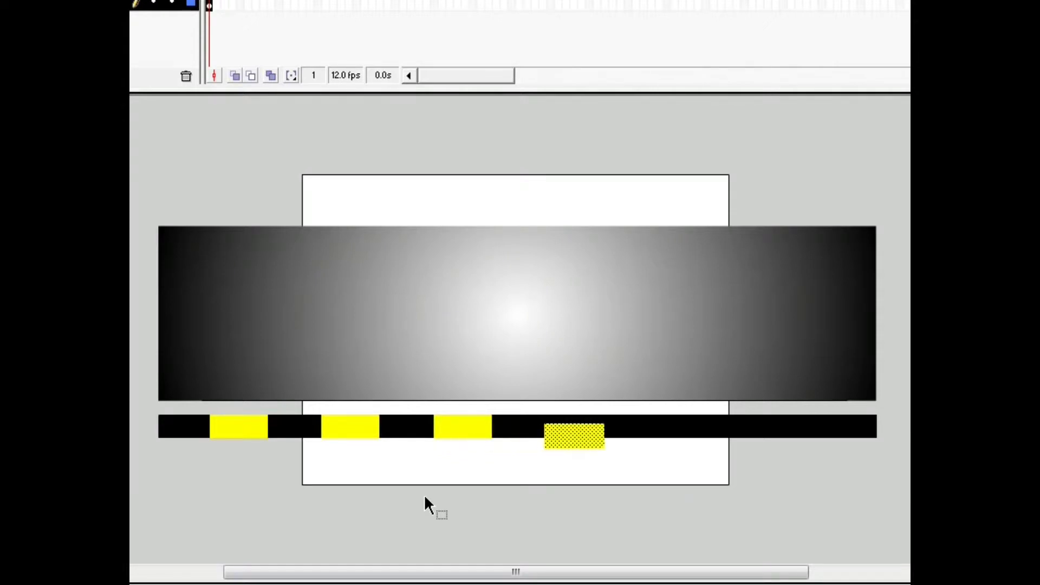
pyautogui.press('Up')
pyautogui.press('Up')
pyautogui.press('Up')
pyautogui.press('Up')
pyautogui.press('Up')
pyautogui.press('Up')
pyautogui.press('Up')
pyautogui.press('Up')
pyautogui.press('Up')
pyautogui.press('Up')
pyautogui.press('Up')
pyautogui.press('Up')
pyautogui.press('Up')
pyautogui.press('Up')
pyautogui.press('Up')
pyautogui.press('Up')
pyautogui.press('Up')
pyautogui.press('Left')
pyautogui.press('Left')
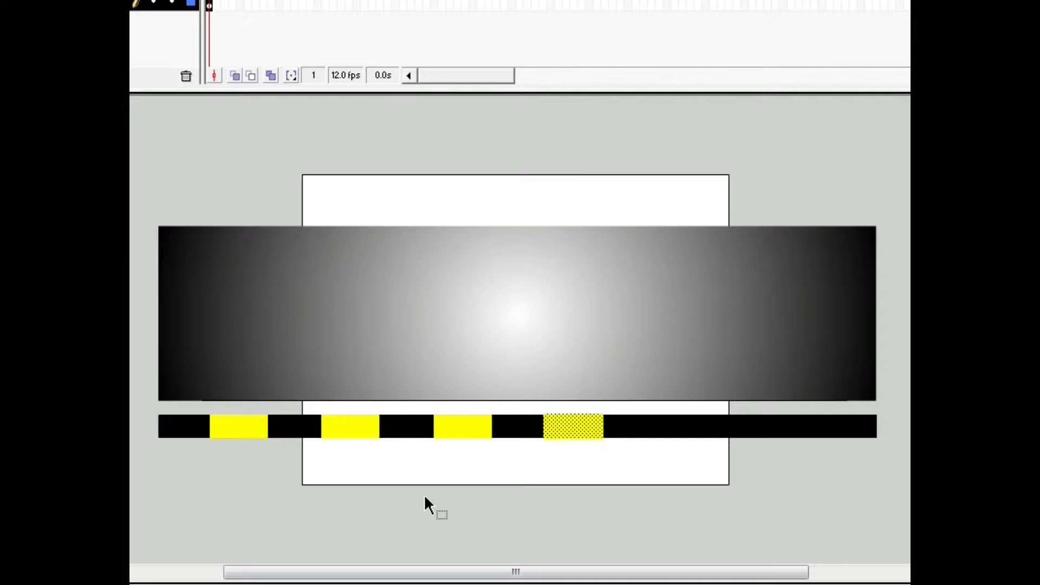
# Nudge the fourth yellow block into place, then duplicate it and align the copy on the black strip as a fifth block after a black gap
pyautogui.press('Right')
pyautogui.press('Right')
pyautogui.hotkey('ctrl', 'd')
pyautogui.press('Right')
pyautogui.press('Right')
pyautogui.press('Right')
pyautogui.press('Right')
pyautogui.press('Right')
pyautogui.press('Right')
pyautogui.press('Right')
pyautogui.press('Right')
pyautogui.press('Right')
pyautogui.press('Right')
pyautogui.press('Right')
pyautogui.press('Right')
pyautogui.press('Right')
pyautogui.press('Right')
pyautogui.press('Right')
pyautogui.press('Right')
pyautogui.press('Right')
pyautogui.press('Right')
pyautogui.press('Right')
pyautogui.press('Right')
pyautogui.press('Right')
pyautogui.press('Right')
pyautogui.press('Right')
pyautogui.press('Right')
pyautogui.press('Right')
pyautogui.press('Right')
pyautogui.press('Right')
pyautogui.press('Right')
pyautogui.press('Right')
pyautogui.press('Right')
pyautogui.press('Right')
pyautogui.press('Right')
pyautogui.press('Right')
pyautogui.press('Right')
pyautogui.press('Right')
pyautogui.press('Right')
pyautogui.press('Right')
pyautogui.press('Right')
pyautogui.press('Right')
pyautogui.press('Right')
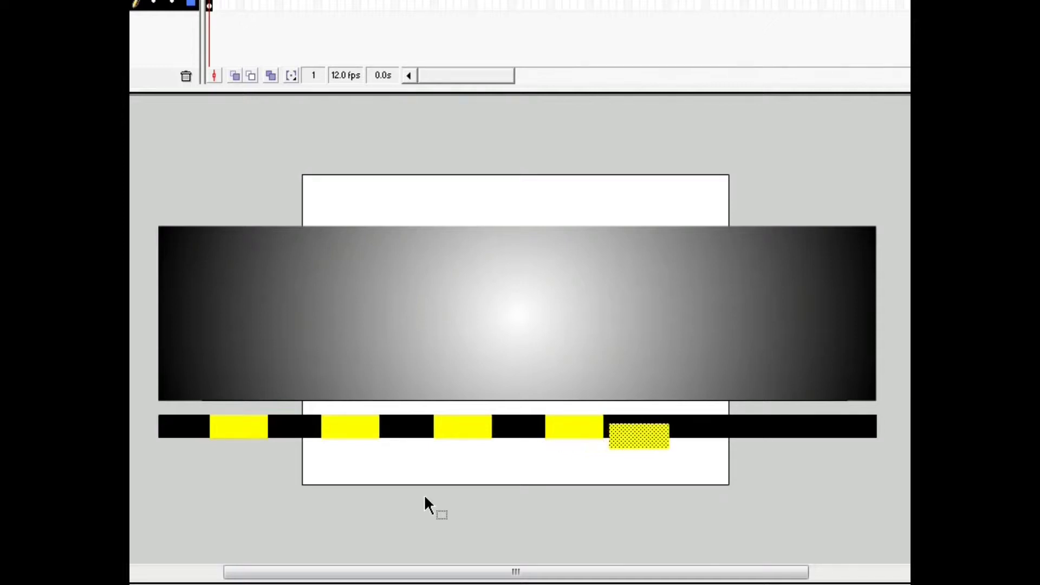
pyautogui.press('Right')
pyautogui.press('Right')
pyautogui.press('Right')
pyautogui.press('Right')
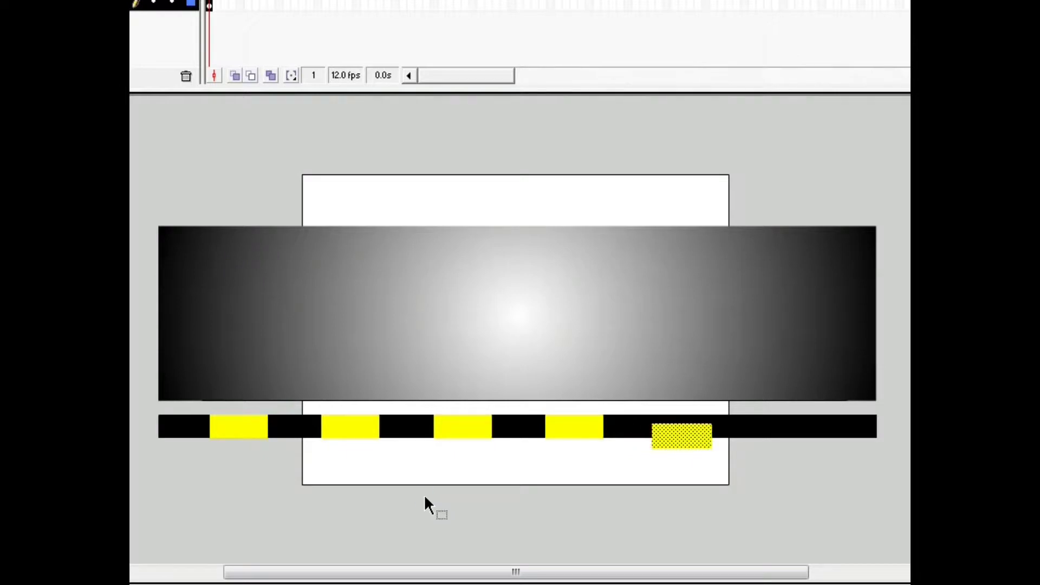
pyautogui.press('Up')
pyautogui.press('Up')
pyautogui.press('Up')
pyautogui.press('Up')
pyautogui.press('Up')
pyautogui.press('Up')
pyautogui.press('Up')
pyautogui.press('Up')
pyautogui.press('Up')
pyautogui.press('Up')
pyautogui.press('Up')
pyautogui.press('Up')
pyautogui.press('Up')
pyautogui.press('Up')
pyautogui.press('Up')
pyautogui.press('Up')
pyautogui.press('Down')
pyautogui.press('Down')
pyautogui.press('Down')
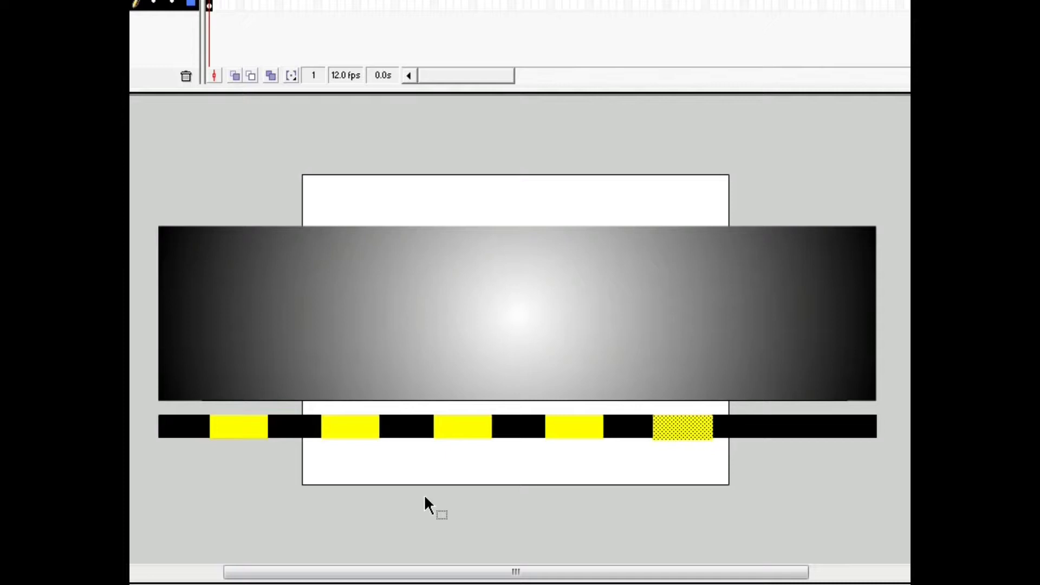
pyautogui.press('Up')
pyautogui.press('Up')
pyautogui.press('Up')
pyautogui.press('Down')
pyautogui.press('Down')
pyautogui.press('Down')
pyautogui.press('Down')
pyautogui.press('Down')
pyautogui.press('Down')
pyautogui.press('Down')
pyautogui.press('Down')
pyautogui.press('Down')
pyautogui.press('Down')
pyautogui.press('Down')
pyautogui.press('Down')
pyautogui.press('Down')
pyautogui.press('Down')
pyautogui.press('Down')
pyautogui.press('Down')
pyautogui.press('Down')
# Duplicate the fifth yellow block, align the copy near the right end of the black strip as a sixth block, and deselect it
pyautogui.press('Right')
pyautogui.press('Right')
pyautogui.press('Right')
pyautogui.press('Right')
pyautogui.press('Right')
pyautogui.press('Right')
pyautogui.press('Right')
pyautogui.press('Right')
pyautogui.press('Right')
pyautogui.press('Right')
pyautogui.press('Right')
pyautogui.press('Right')
pyautogui.press('Right')
pyautogui.press('Right')
pyautogui.press('Right')
pyautogui.press('Right')
pyautogui.press('Right')
pyautogui.press('Right')
pyautogui.press('Right')
pyautogui.press('Right')
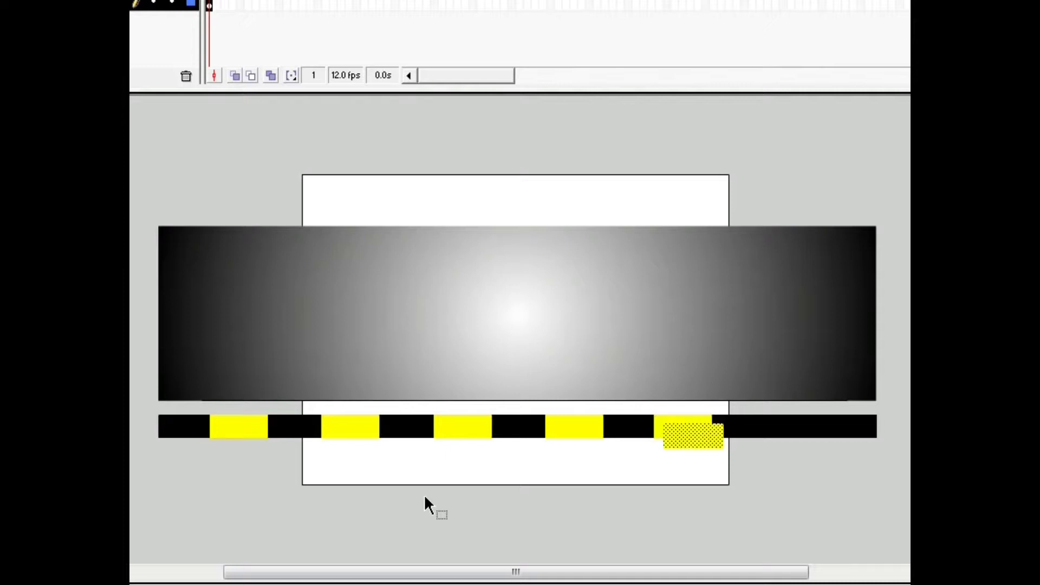
pyautogui.press('Right')
pyautogui.press('Right')
pyautogui.press('Right')
pyautogui.press('Right')
pyautogui.press('Right')
pyautogui.press('Right')
pyautogui.press('Right')
pyautogui.press('Right')
pyautogui.press('Right')
pyautogui.press('Right')
pyautogui.press('Right')
pyautogui.press('Right')
pyautogui.press('Right')
pyautogui.press('Right')
pyautogui.press('Right')
pyautogui.press('Right')
pyautogui.press('Right')
pyautogui.press('Right')
pyautogui.press('Right')
pyautogui.press('Right')
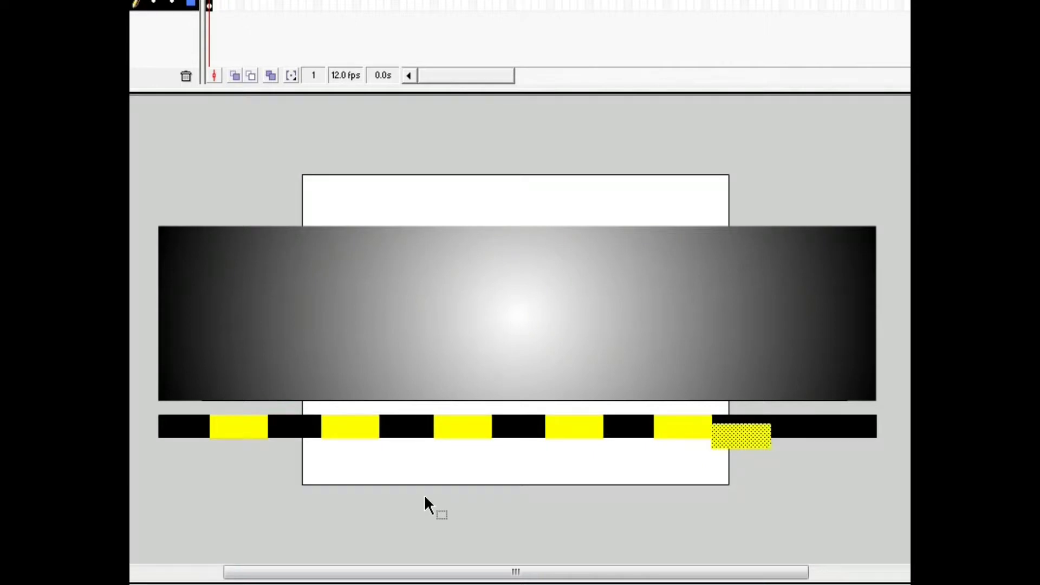
pyautogui.press('Right')
pyautogui.press('Right')
pyautogui.press('Right')
pyautogui.press('Right')
pyautogui.press('Right')
pyautogui.press('Right')
pyautogui.press('Right')
pyautogui.press('Right')
pyautogui.press('Right')
pyautogui.press('Right')
pyautogui.press('Right')
pyautogui.press('Right')
pyautogui.press('Right')
pyautogui.press('Right')
pyautogui.press('Right')
pyautogui.press('Right')
pyautogui.press('Right')
pyautogui.press('Right')
pyautogui.press('Right')
pyautogui.press('Right')
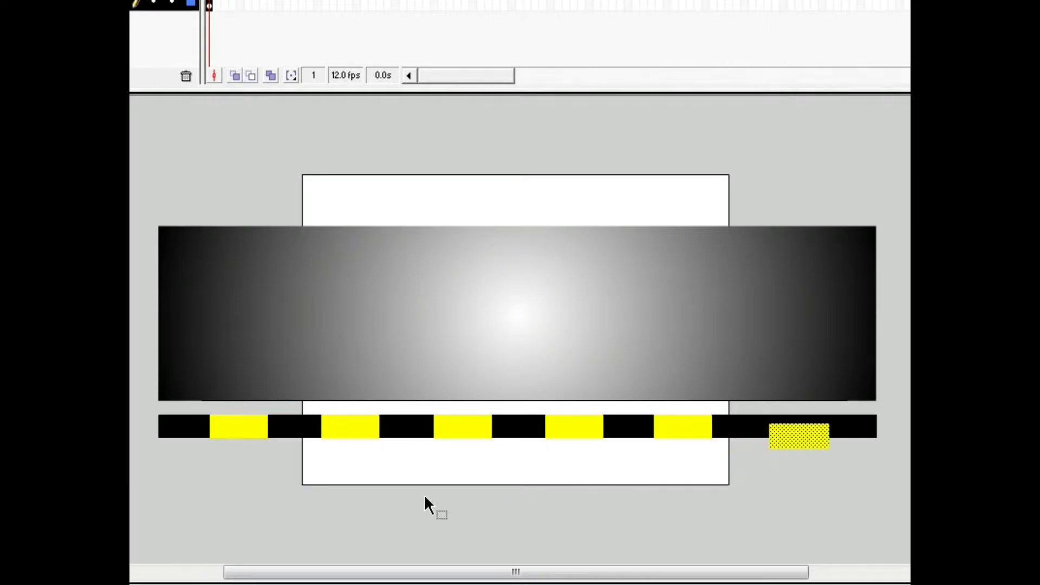
pyautogui.press('Up')
pyautogui.press('Up')
pyautogui.press('Up')
pyautogui.press('Up')
pyautogui.press('Up')
pyautogui.press('Up')
pyautogui.press('Up')
pyautogui.press('Up')
pyautogui.press('Up')
pyautogui.press('Up')
pyautogui.press('Up')
pyautogui.press('Up')
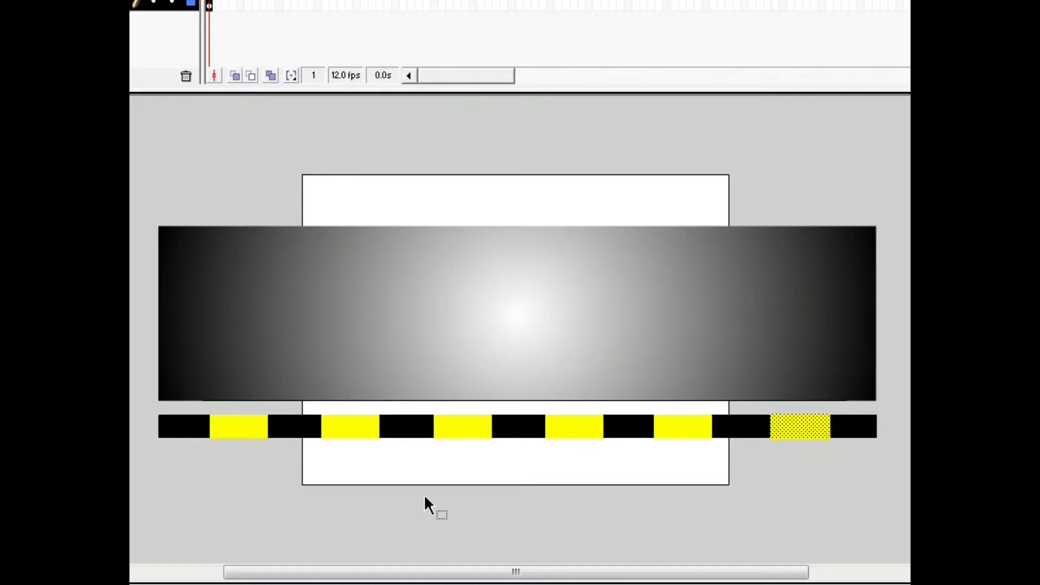
pyautogui.click(471, 494)
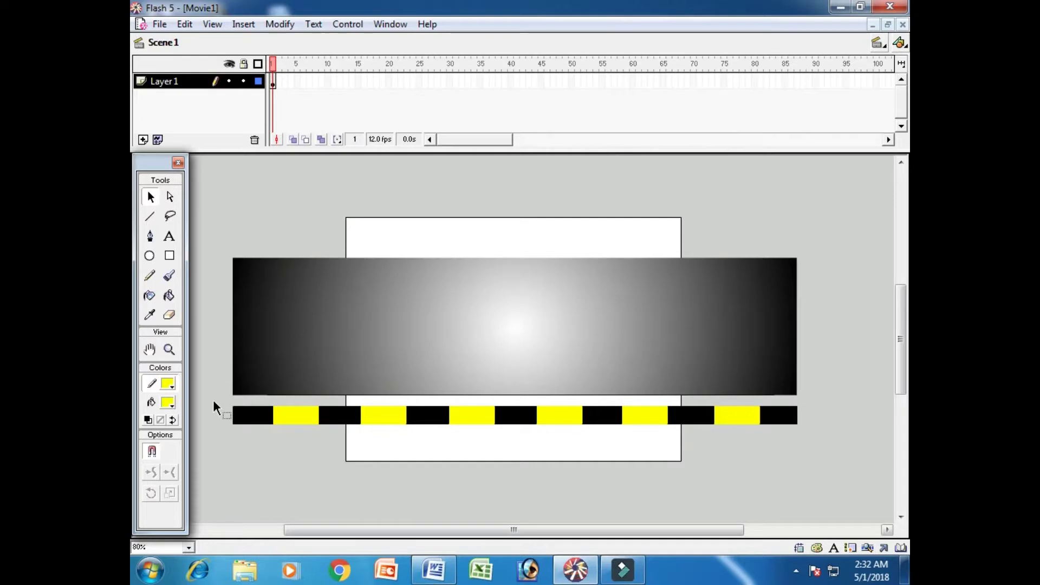
# Duplicate the entire black-and-yellow strip and move the copy above the grey gradient band
pyautogui.click(213, 402)
pyautogui.click(418, 441)
pyautogui.click(568, 453)
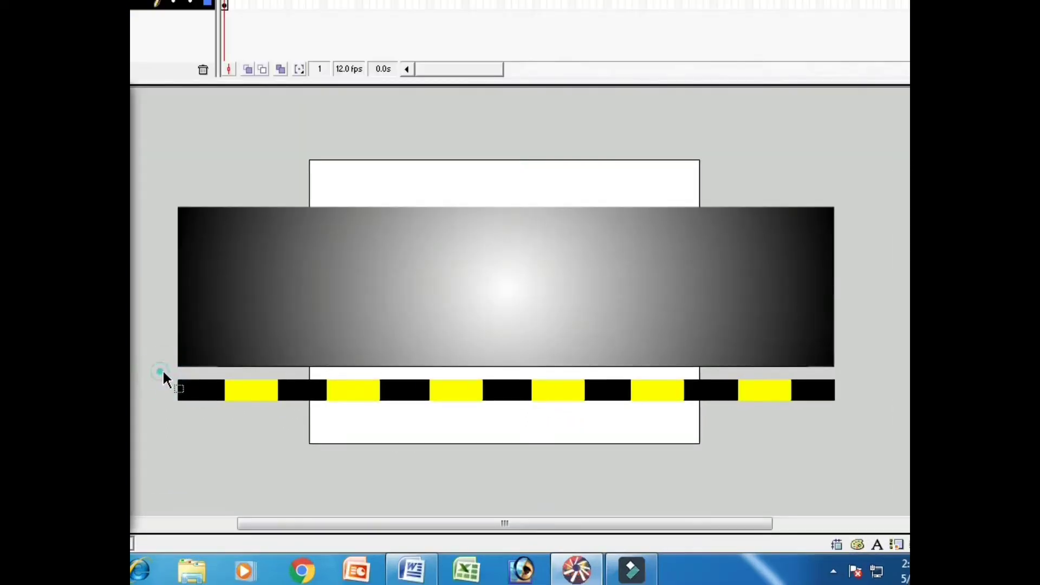
pyautogui.moveTo(162, 374); pyautogui.dragTo(289, 423)
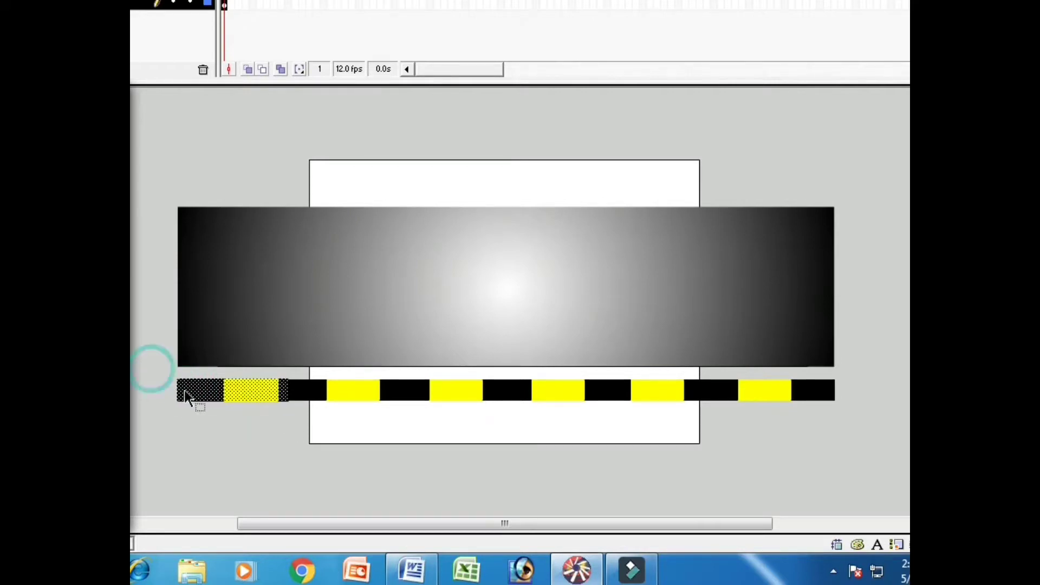
pyautogui.moveTo(151, 367); pyautogui.dragTo(877, 427)
pyautogui.hotkey('ctrl', 'd')
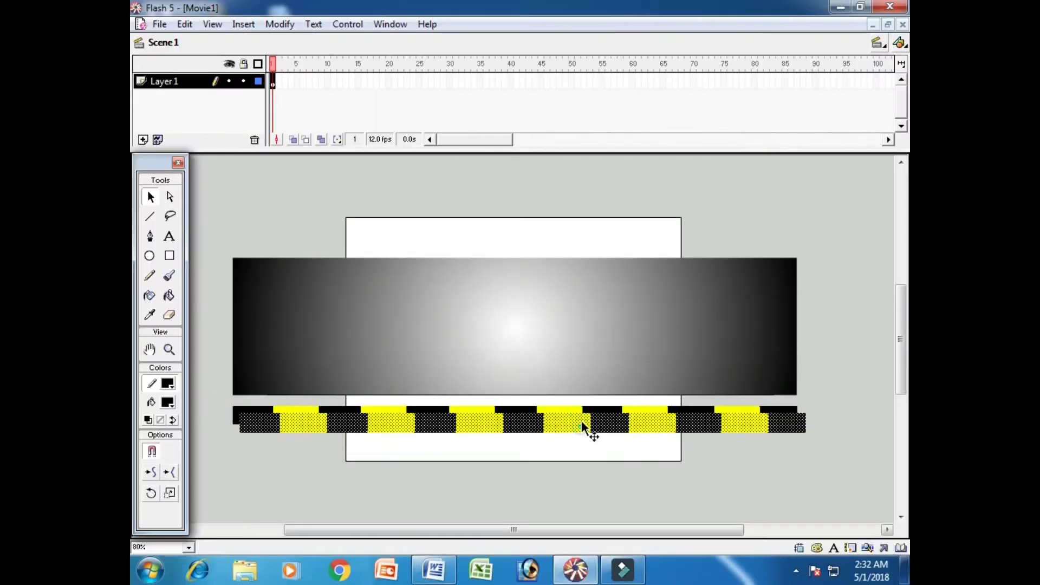
pyautogui.moveTo(584, 406); pyautogui.dragTo(570, 182)
pyautogui.moveTo(570, 234); pyautogui.dragTo(572, 235)
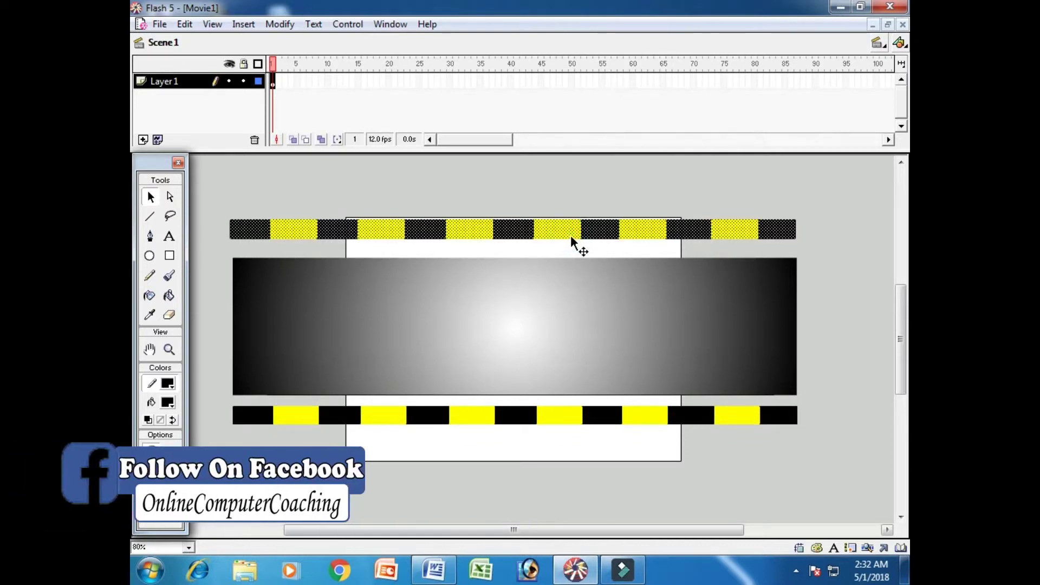
# Nudge the upper striped copy until its ends line up with the gradient band, leaving a narrow gap above the band
pyautogui.hotkey('shift', 'Down')
pyautogui.hotkey('shift', 'Down')
pyautogui.hotkey('shift', 'Down')
pyautogui.hotkey('shift', 'Down')
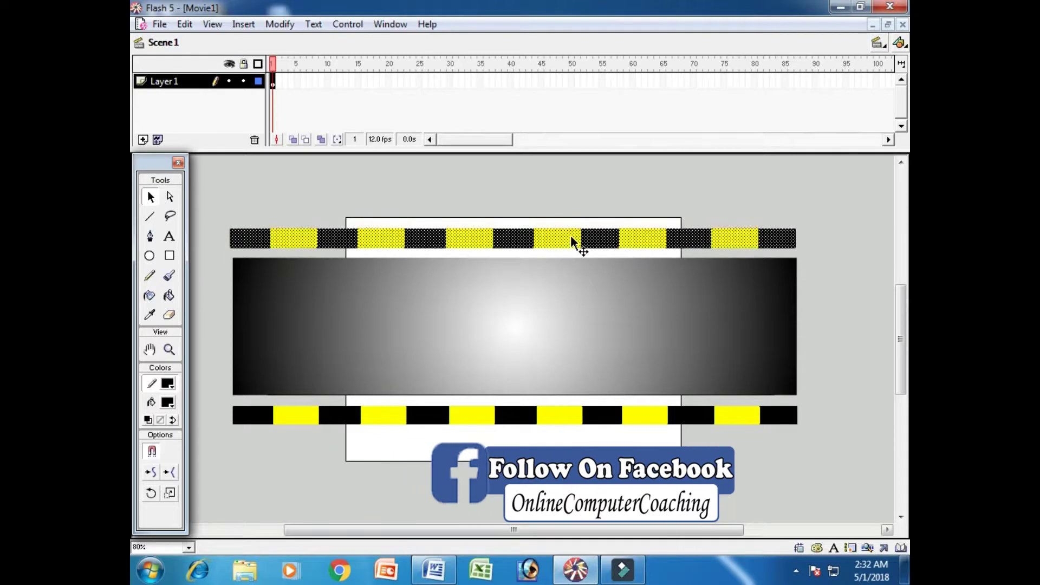
pyautogui.press('Right')
pyautogui.press('Right')
pyautogui.press('Right')
pyautogui.press('Down')
pyautogui.press('Down')
pyautogui.press('Down')
pyautogui.press('Down')
pyautogui.press('Down')
pyautogui.press('Down')
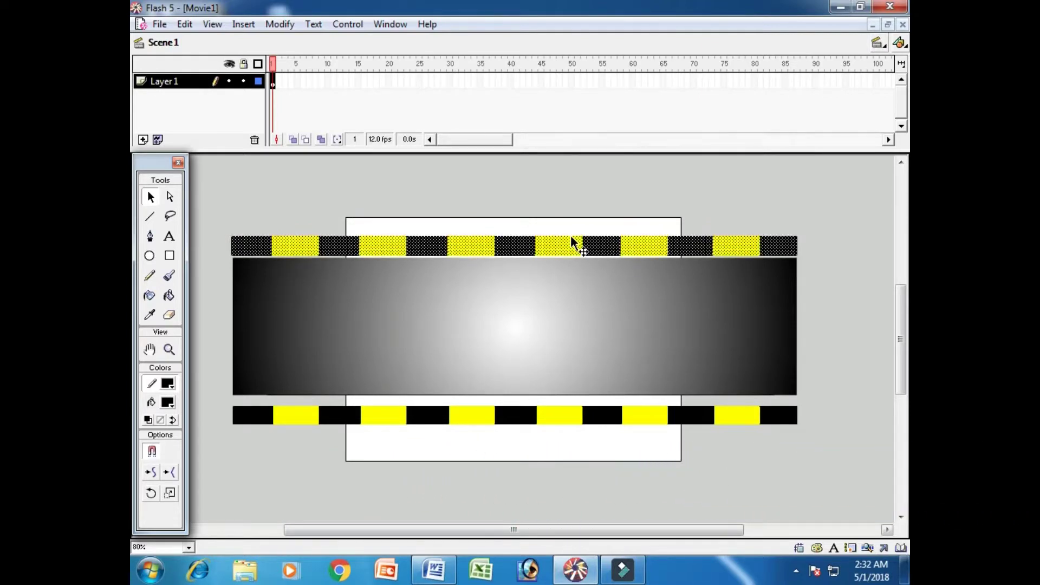
pyautogui.press('Up')
pyautogui.press('Up')
pyautogui.press('Up')
pyautogui.press('Up')
pyautogui.press('Up')
pyautogui.press('Up')
pyautogui.press('Up')
pyautogui.press('Up')
pyautogui.press('Up')
pyautogui.press('Up')
pyautogui.press('Up')
pyautogui.press('Up')
pyautogui.press('Up')
pyautogui.press('Up')
pyautogui.press('Up')
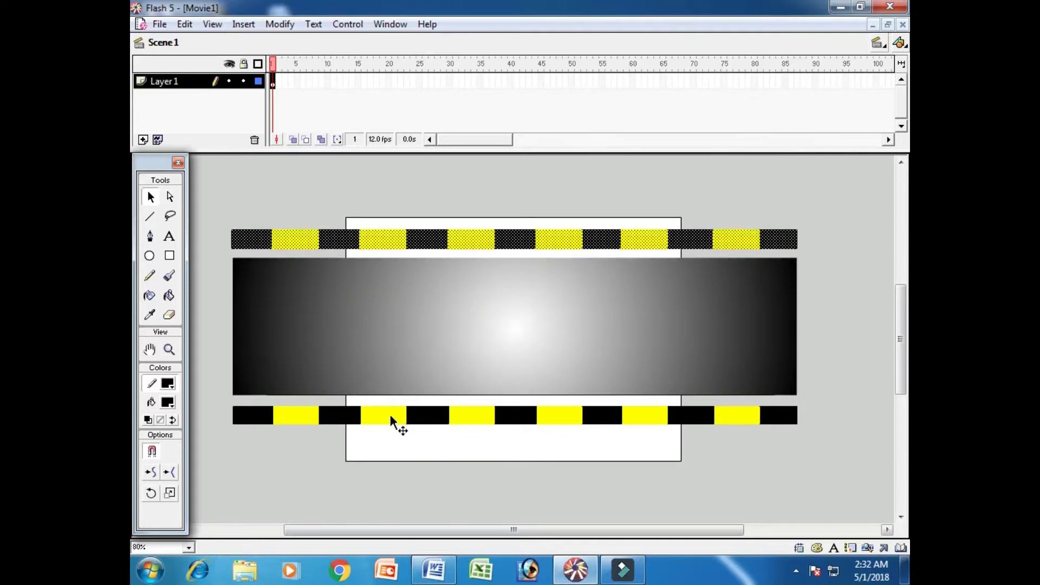
# Select the entire striped strip below the gradient band, duplicate it, and shift the copy down beneath the original
pyautogui.moveTo(212, 399); pyautogui.dragTo(521, 458)
pyautogui.moveTo(556, 458); pyautogui.dragTo(753, 462)
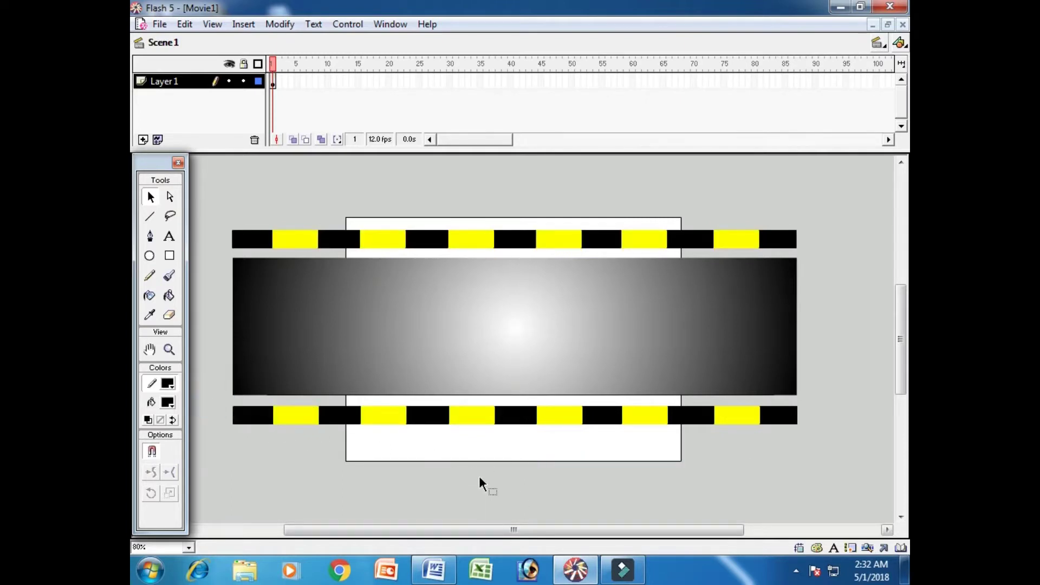
pyautogui.moveTo(225, 406); pyautogui.dragTo(352, 424)
pyautogui.hotkey('ctrl', 'z')
pyautogui.click(312, 472)
pyautogui.moveTo(820, 446); pyautogui.dragTo(823, 447)
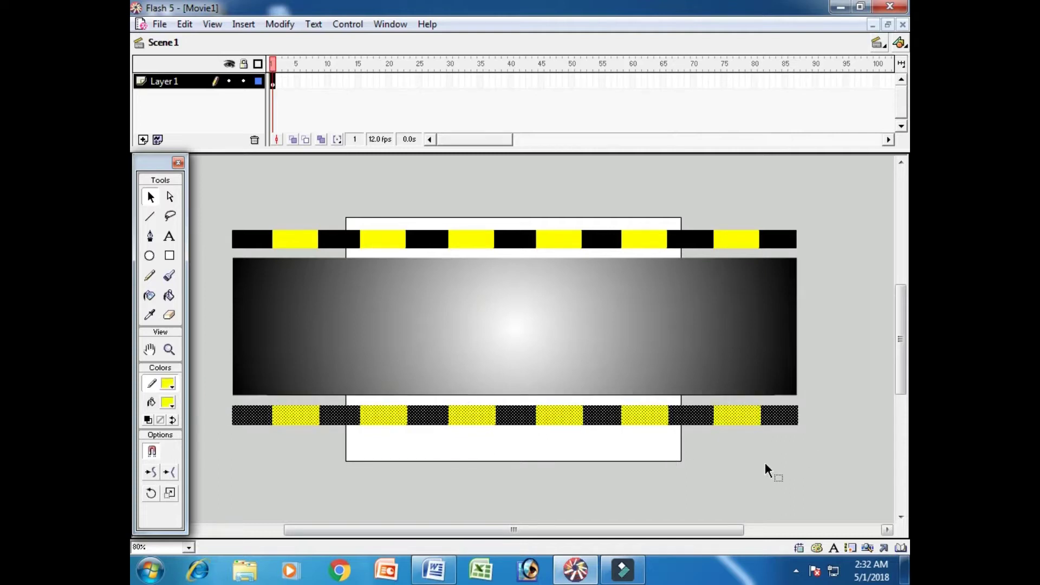
pyautogui.hotkey('ctrl', 'd')
pyautogui.hotkey('shift', 'Down')
pyautogui.hotkey('shift', 'Down')
pyautogui.hotkey('shift', 'Down')
pyautogui.hotkey('shift', 'Down')
pyautogui.hotkey('shift', 'Down')
pyautogui.hotkey('shift', 'Down')
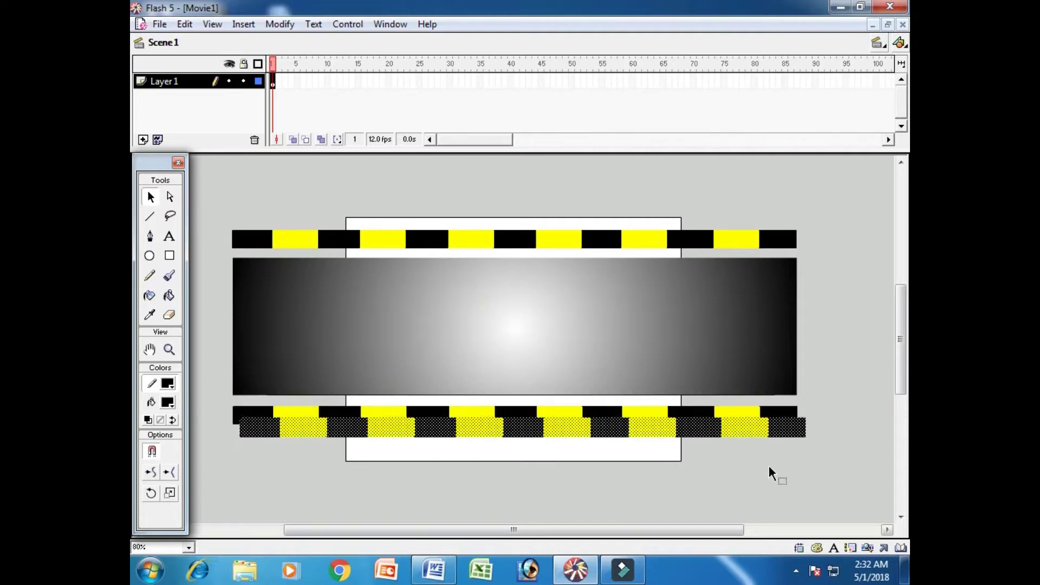
# Nudge the lowest striped copy left until it lines up with the strip directly above it
pyautogui.press('Left')
pyautogui.press('Left')
pyautogui.press('Left')
pyautogui.press('Left')
pyautogui.press('Left')
pyautogui.press('Left')
pyautogui.press('Left')
pyautogui.press('Left')
pyautogui.press('Left')
pyautogui.press('Left')
pyautogui.press('Left')
pyautogui.press('Left')
pyautogui.press('Left')
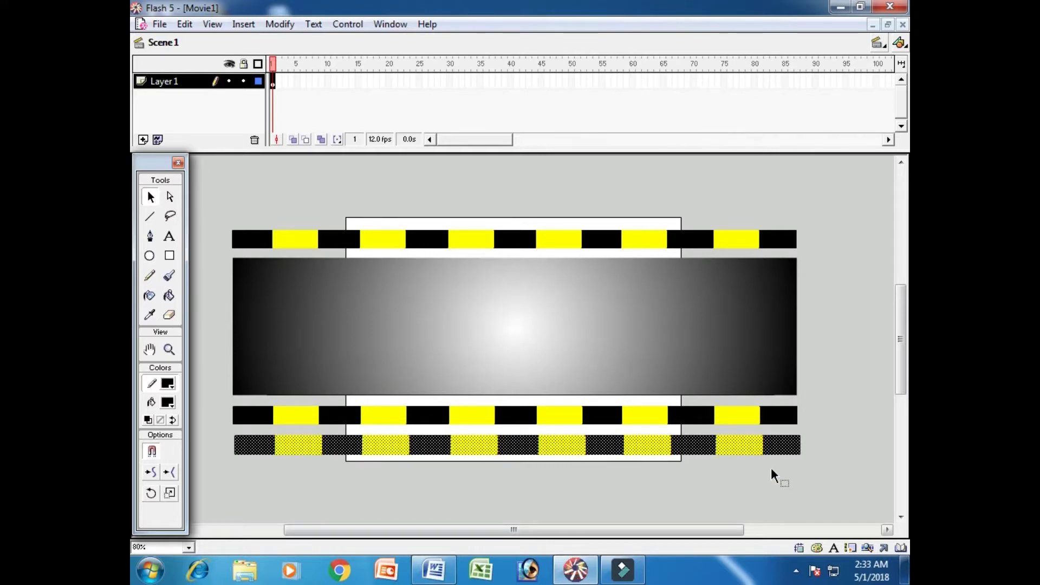
pyautogui.hotkey('ctrl', 'd')
pyautogui.moveTo(613, 457); pyautogui.dragTo(601, 330)
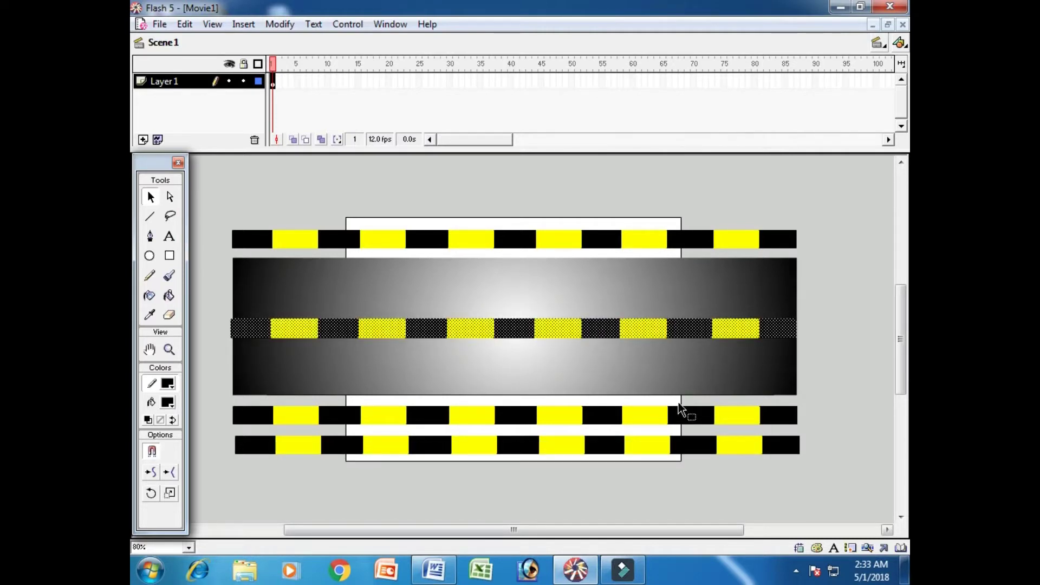
pyautogui.hotkey('ctrl', 'z')
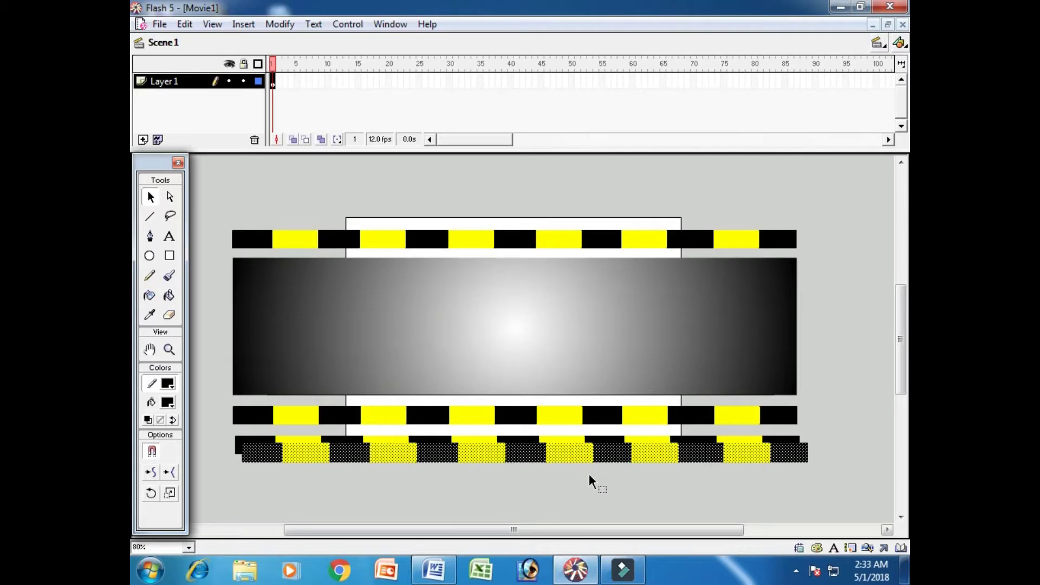
pyautogui.hotkey('ctrl', 'z')
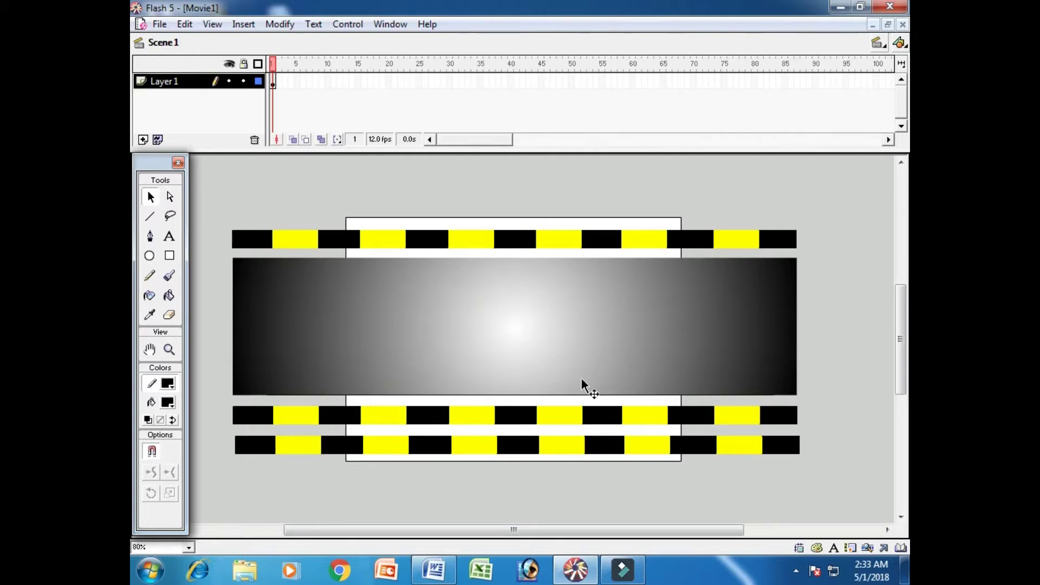
# Draw a small rectangle with white stroke and white fill at mid-height near the left end of the gradient band
pyautogui.click(169, 256)
pyautogui.click(168, 384)
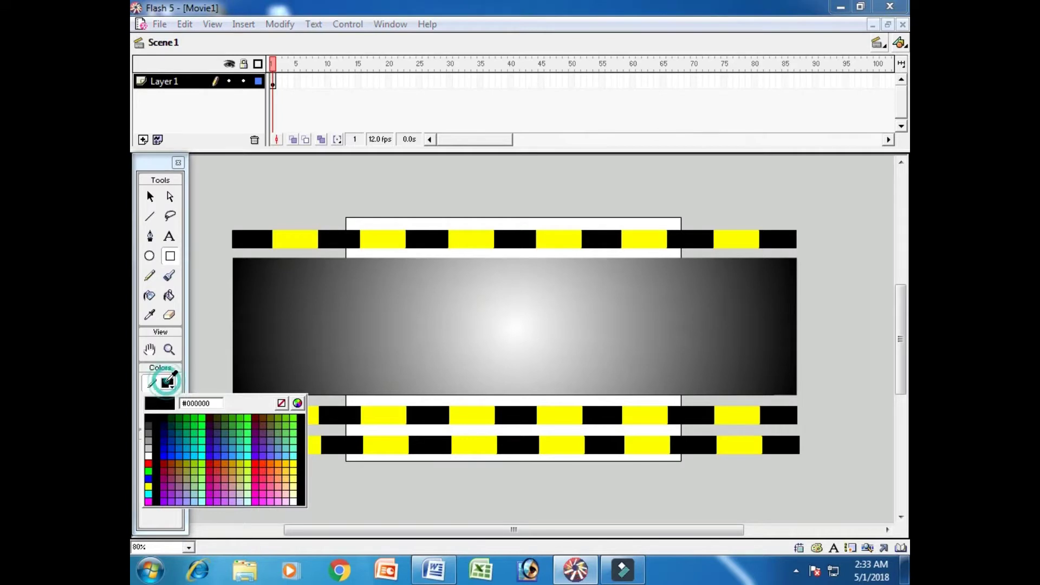
pyautogui.click(152, 452)
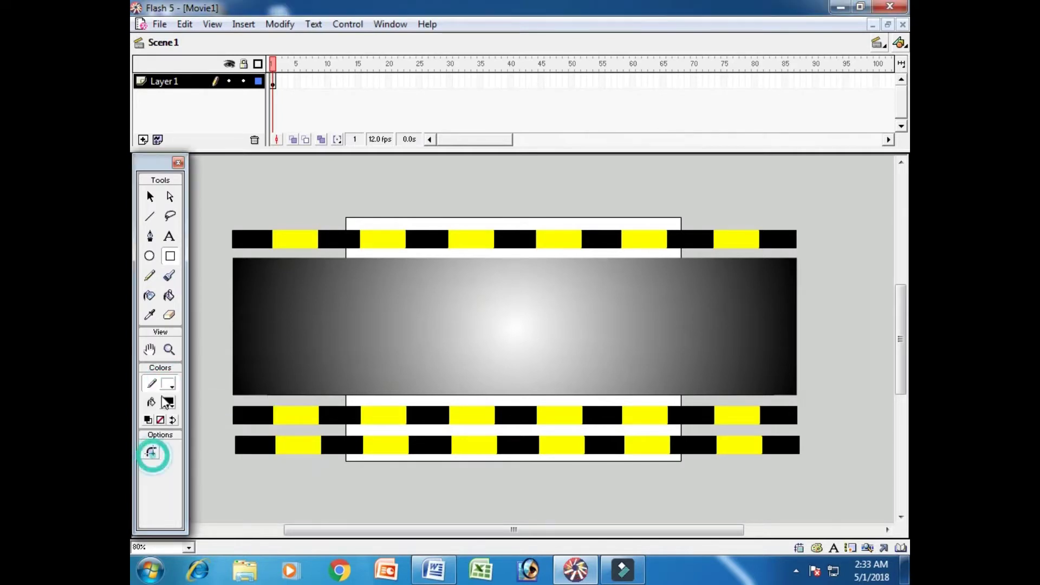
pyautogui.click(168, 403)
pyautogui.click(149, 474)
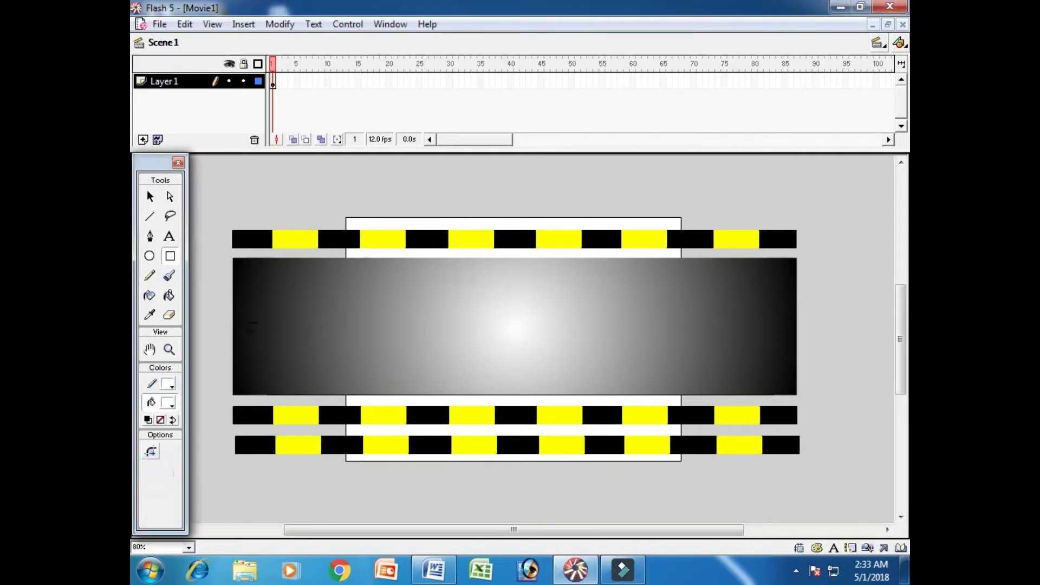
pyautogui.moveTo(247, 322); pyautogui.dragTo(306, 334)
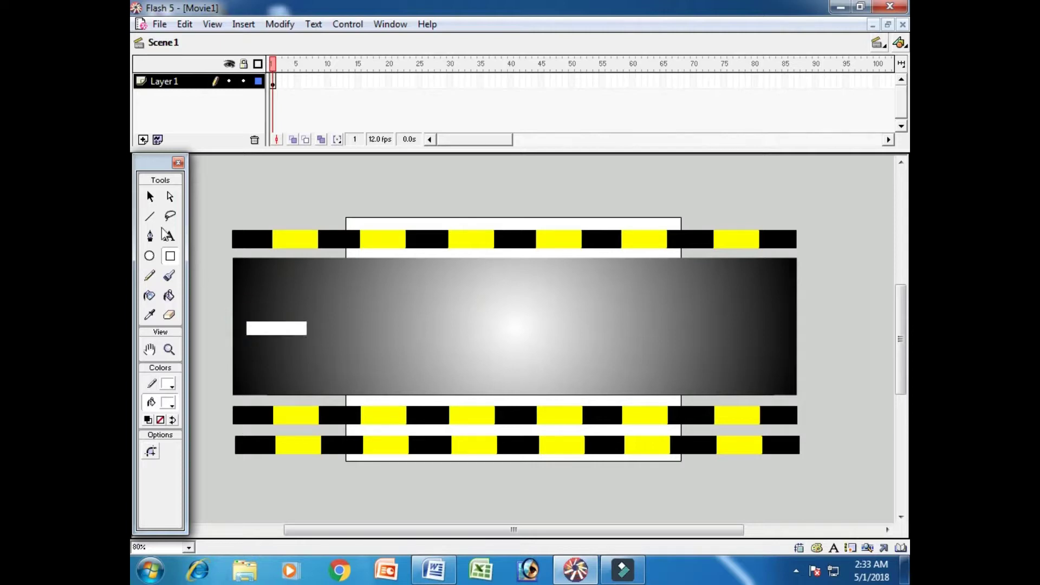
# Duplicate the white dash and move the copy right along the gradient band's centre line, leaving a gap about one dash long
pyautogui.click(152, 197)
pyautogui.click(291, 331)
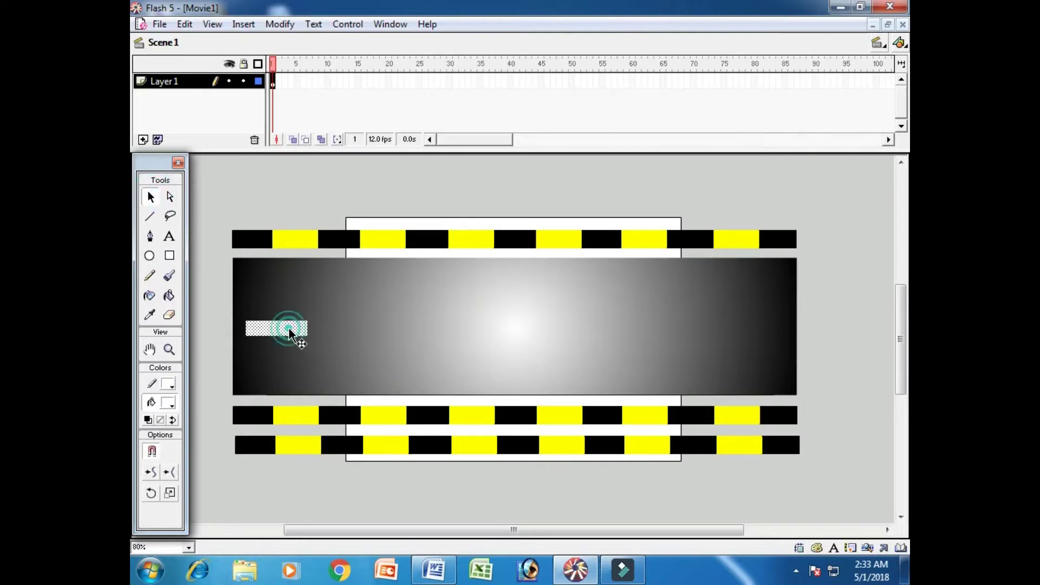
pyautogui.hotkey('ctrl', 'd')
pyautogui.press('Right')
pyautogui.press('Right')
pyautogui.press('Right')
pyautogui.press('Right')
pyautogui.press('Right')
pyautogui.press('Right')
pyautogui.press('Right')
pyautogui.press('Right')
pyautogui.press('Right')
pyautogui.press('Right')
pyautogui.press('Right')
pyautogui.press('Right')
pyautogui.press('Right')
pyautogui.press('Right')
pyautogui.press('Right')
pyautogui.press('Right')
pyautogui.press('Right')
pyautogui.press('Right')
pyautogui.press('Right')
pyautogui.press('Right')
pyautogui.press('Right')
pyautogui.press('Right')
pyautogui.press('Right')
pyautogui.press('Right')
pyautogui.press('Right')
pyautogui.press('Right')
pyautogui.press('Right')
pyautogui.press('Right')
pyautogui.press('Right')
pyautogui.press('Right')
pyautogui.press('Right')
pyautogui.press('Right')
pyautogui.press('Right')
pyautogui.press('Right')
pyautogui.press('Right')
pyautogui.press('Right')
pyautogui.press('Right')
pyautogui.press('Right')
pyautogui.press('Right')
pyautogui.press('Right')
pyautogui.press('Right')
pyautogui.press('Right')
pyautogui.press('Right')
pyautogui.press('Right')
pyautogui.press('Right')
pyautogui.press('Right')
pyautogui.press('Right')
pyautogui.press('Right')
pyautogui.press('Right')
pyautogui.press('Right')
pyautogui.press('Up')
pyautogui.press('Up')
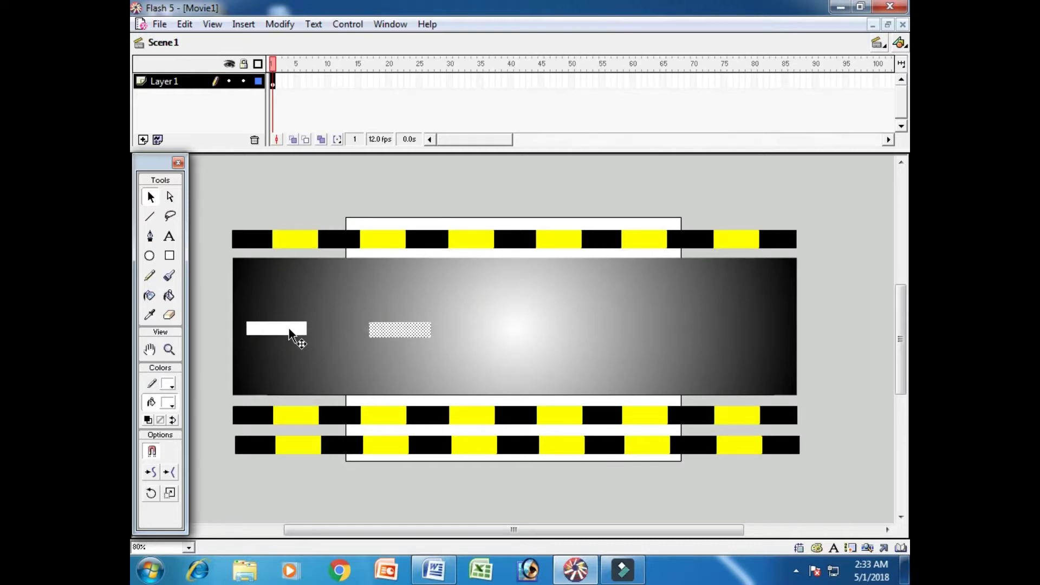
# Duplicate the second white dash and move the copy right to the middle of the gradient band, keeping the same spacing
pyautogui.hotkey('ctrl', 'd')
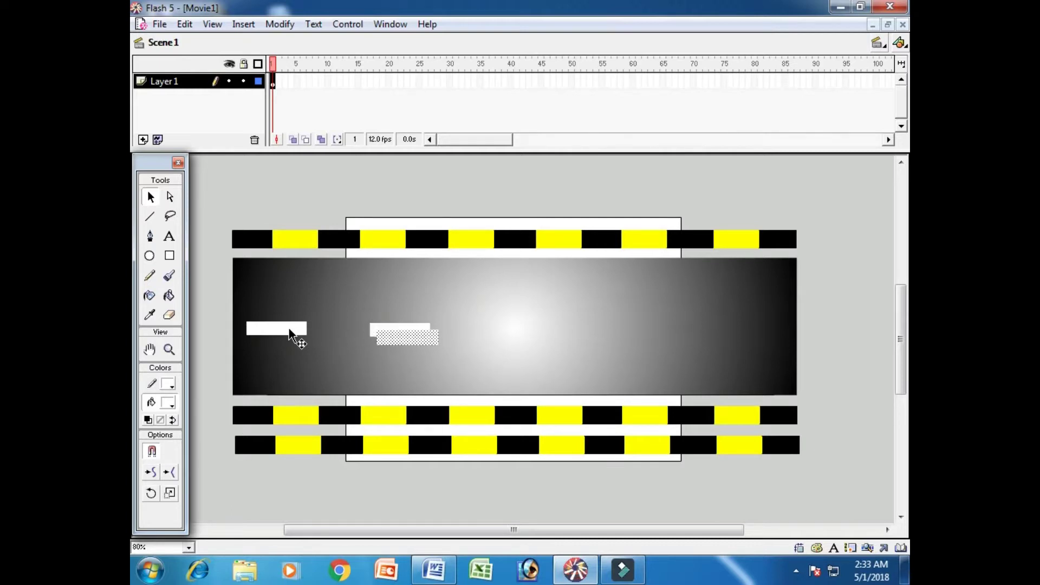
pyautogui.press('Up')
pyautogui.press('Up')
pyautogui.press('Up')
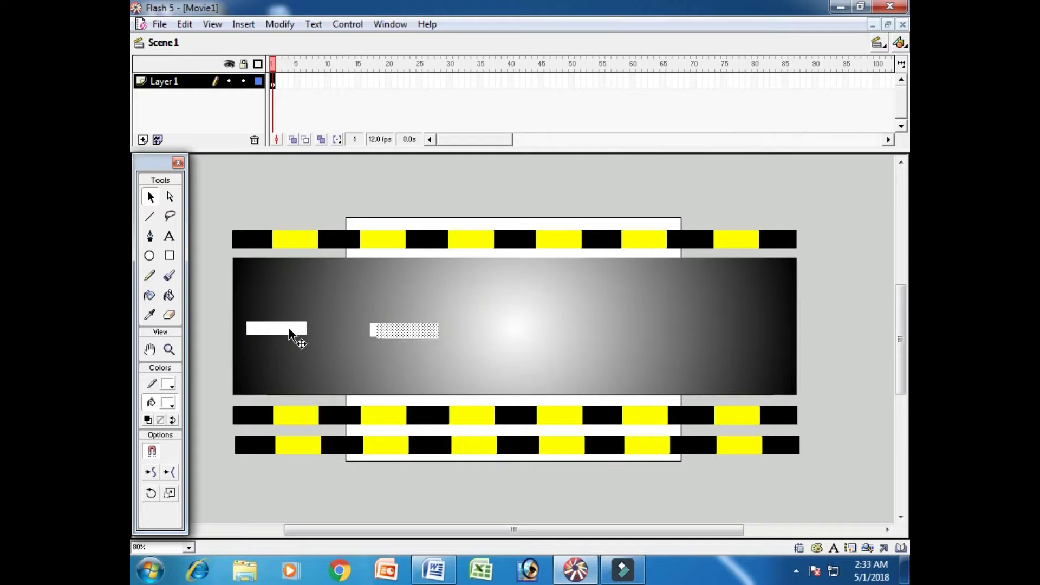
pyautogui.hotkey('shift', 'Right')
pyautogui.hotkey('shift', 'Right')
pyautogui.hotkey('shift', 'Right')
pyautogui.hotkey('shift', 'Right')
pyautogui.hotkey('shift', 'Right')
pyautogui.hotkey('shift', 'Right')
pyautogui.hotkey('shift', 'Right')
pyautogui.hotkey('shift', 'Right')
pyautogui.hotkey('shift', 'Right')
pyautogui.hotkey('shift', 'Right')
pyautogui.hotkey('shift', 'Right')
pyautogui.hotkey('shift', 'Right')
pyautogui.hotkey('shift', 'Right')
pyautogui.hotkey('shift', 'Right')
pyautogui.hotkey('shift', 'Right')
pyautogui.hotkey('shift', 'Right')
pyautogui.hotkey('shift', 'Right')
pyautogui.hotkey('shift', 'Right')
pyautogui.hotkey('shift', 'Right')
pyautogui.hotkey('shift', 'Right')
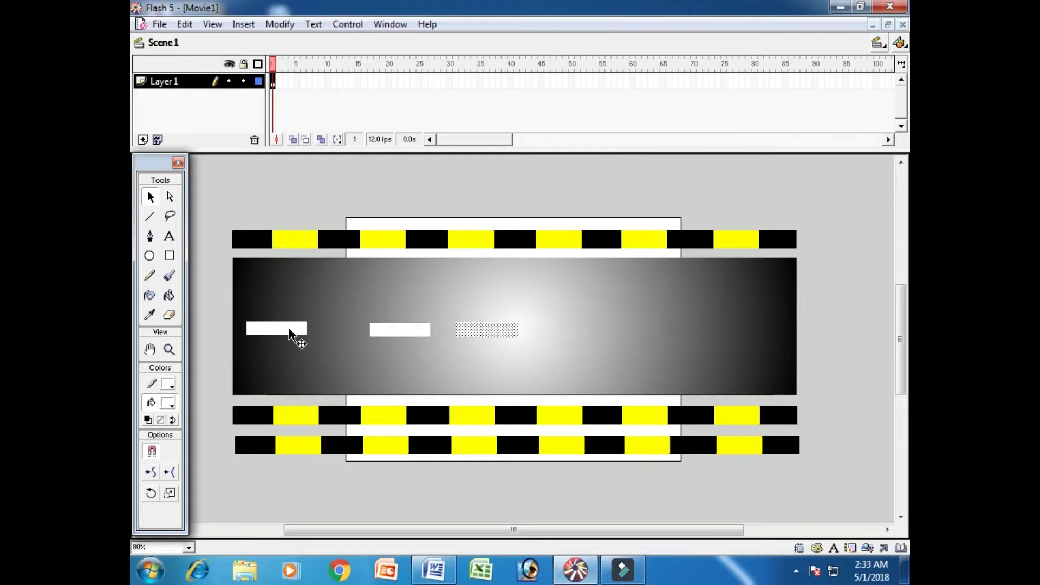
pyautogui.hotkey('shift', 'Right')
pyautogui.hotkey('shift', 'Right')
pyautogui.hotkey('shift', 'Right')
pyautogui.hotkey('shift', 'Right')
pyautogui.hotkey('shift', 'Right')
pyautogui.hotkey('shift', 'Right')
pyautogui.hotkey('shift', 'Right')
pyautogui.hotkey('shift', 'Right')
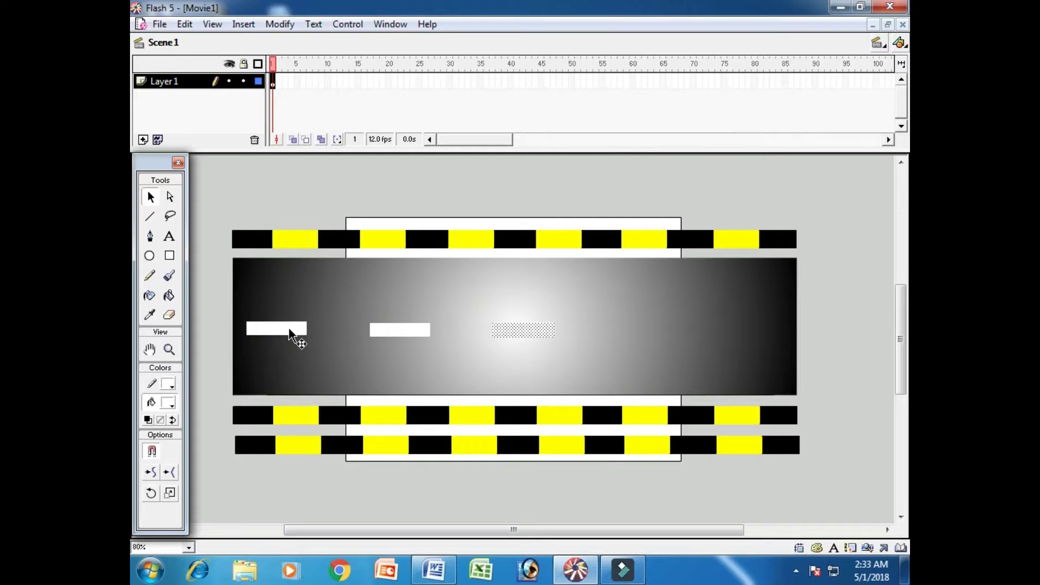
# Duplicate the middle white dash and move the copy right along the gradient band's centre line, keeping the same spacing
pyautogui.hotkey('ctrl', 'd')
pyautogui.press('Up')
pyautogui.press('Up')
pyautogui.press('Up')
pyautogui.press('Up')
pyautogui.hotkey('shift', 'Right')
pyautogui.hotkey('shift', 'Right')
pyautogui.hotkey('shift', 'Right')
pyautogui.hotkey('shift', 'Right')
pyautogui.hotkey('shift', 'Right')
pyautogui.hotkey('shift', 'Right')
pyautogui.hotkey('shift', 'Right')
pyautogui.hotkey('shift', 'Right')
pyautogui.hotkey('shift', 'Right')
pyautogui.hotkey('shift', 'Right')
pyautogui.hotkey('shift', 'Right')
pyautogui.hotkey('shift', 'Right')
pyautogui.hotkey('shift', 'Right')
pyautogui.hotkey('shift', 'Right')
pyautogui.hotkey('shift', 'Right')
pyautogui.hotkey('shift', 'Right')
pyautogui.hotkey('shift', 'Right')
pyautogui.hotkey('shift', 'Right')
pyautogui.hotkey('shift', 'Right')
pyautogui.hotkey('shift', 'Right')
pyautogui.hotkey('shift', 'Right')
pyautogui.hotkey('shift', 'Right')
pyautogui.hotkey('shift', 'Right')
pyautogui.hotkey('shift', 'Right')
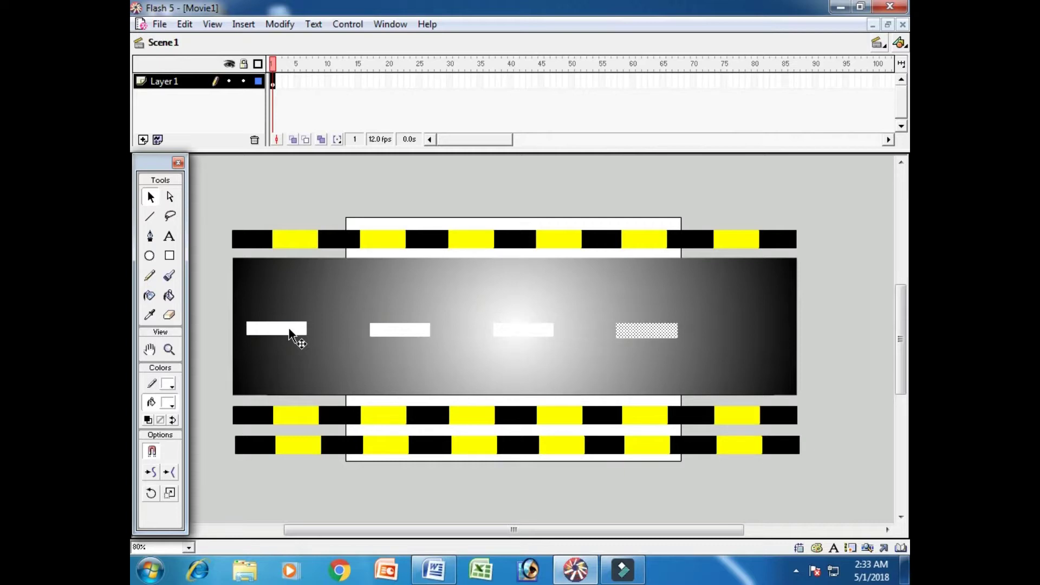
pyautogui.press('Up')
pyautogui.press('Up')
pyautogui.press('Up')
# Duplicate the fourth white dash and move the copy right along the centre line to the gradient band's right end
pyautogui.hotkey('ctrl', 'd')
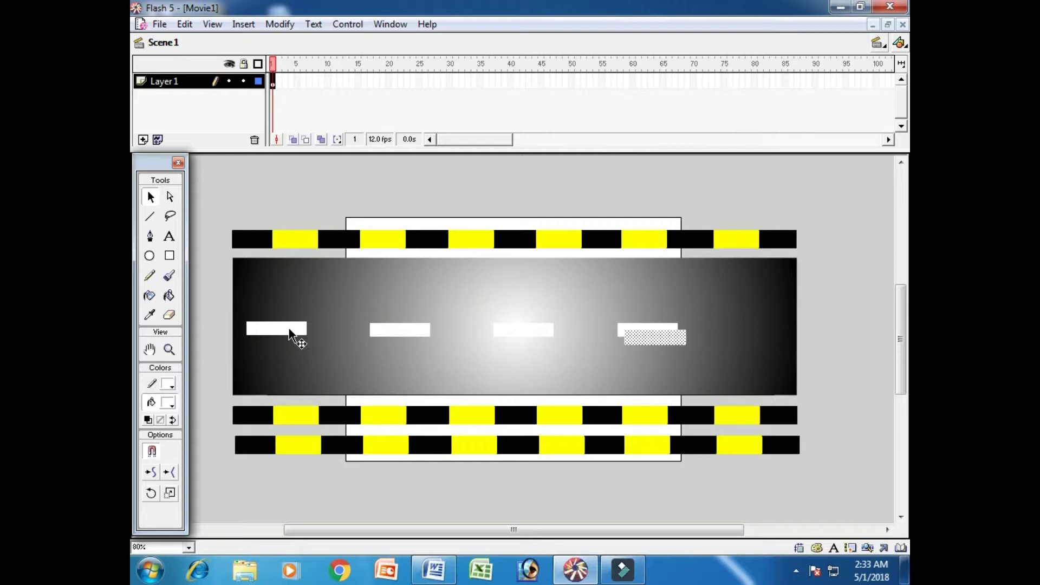
pyautogui.hotkey('shift', 'Up')
pyautogui.hotkey('shift', 'Up')
pyautogui.hotkey('shift', 'Up')
pyautogui.press('Down')
pyautogui.press('Down')
pyautogui.press('Down')
pyautogui.press('Down')
pyautogui.press('Down')
pyautogui.press('Down')
pyautogui.press('Down')
pyautogui.press('Down')
pyautogui.press('Down')
pyautogui.press('Down')
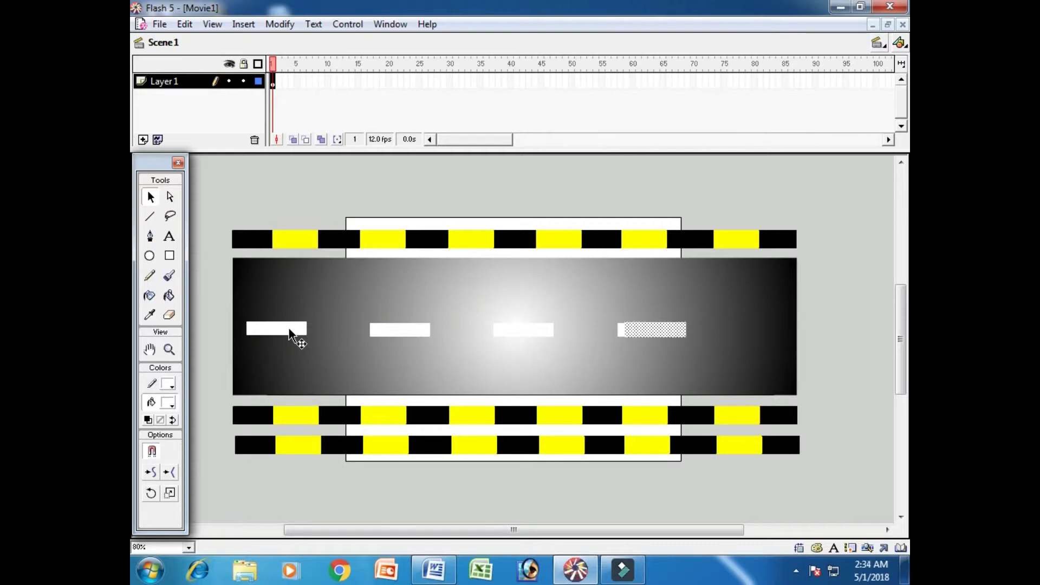
pyautogui.hotkey('shift', 'Right')
pyautogui.hotkey('shift', 'Right')
pyautogui.hotkey('shift', 'Right')
pyautogui.hotkey('shift', 'Right')
pyautogui.hotkey('shift', 'Right')
pyautogui.hotkey('shift', 'Right')
pyautogui.hotkey('shift', 'Right')
pyautogui.hotkey('shift', 'Right')
pyautogui.hotkey('shift', 'Right')
pyautogui.hotkey('shift', 'Right')
pyautogui.hotkey('shift', 'Right')
pyautogui.hotkey('shift', 'Right')
pyautogui.hotkey('shift', 'Right')
pyautogui.hotkey('shift', 'Right')
pyautogui.hotkey('shift', 'Right')
pyautogui.hotkey('shift', 'Right')
pyautogui.hotkey('shift', 'Right')
pyautogui.hotkey('shift', 'Right')
pyautogui.hotkey('shift', 'Right')
pyautogui.hotkey('shift', 'Right')
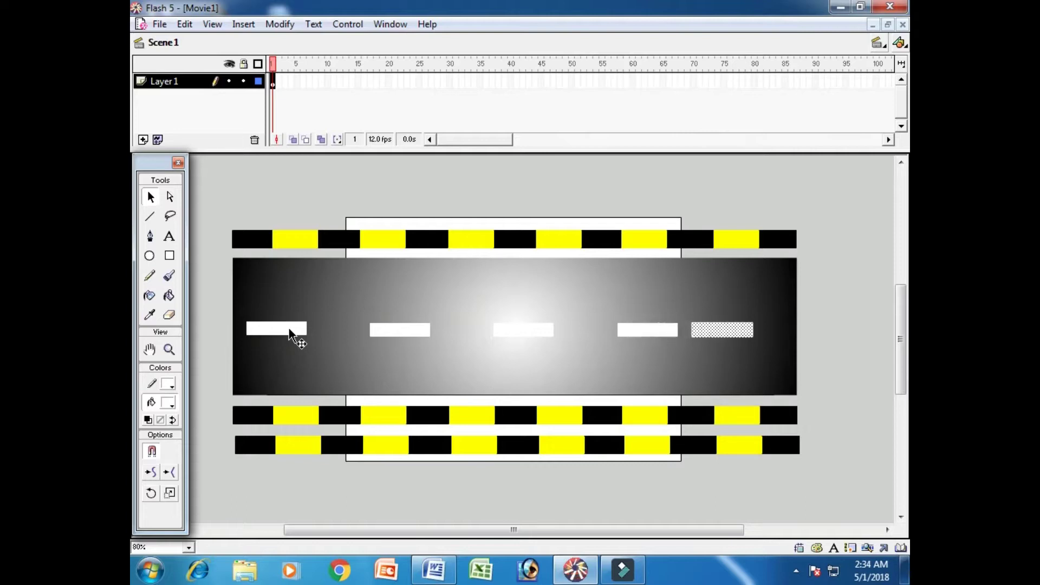
pyautogui.hotkey('shift', 'Right')
pyautogui.hotkey('shift', 'Right')
pyautogui.hotkey('shift', 'Right')
pyautogui.hotkey('shift', 'Right')
pyautogui.hotkey('shift', 'Right')
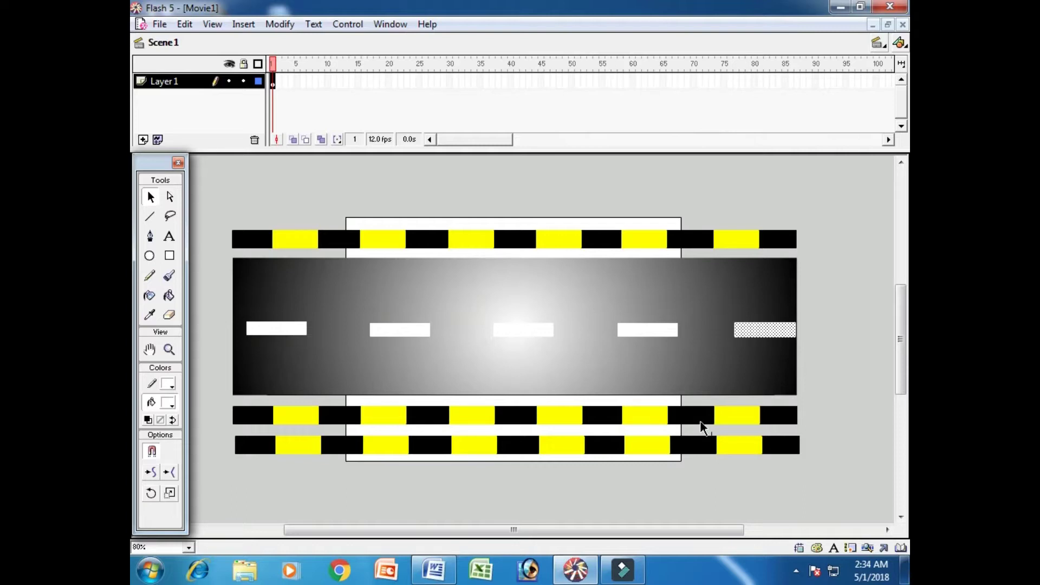
pyautogui.click(840, 369)
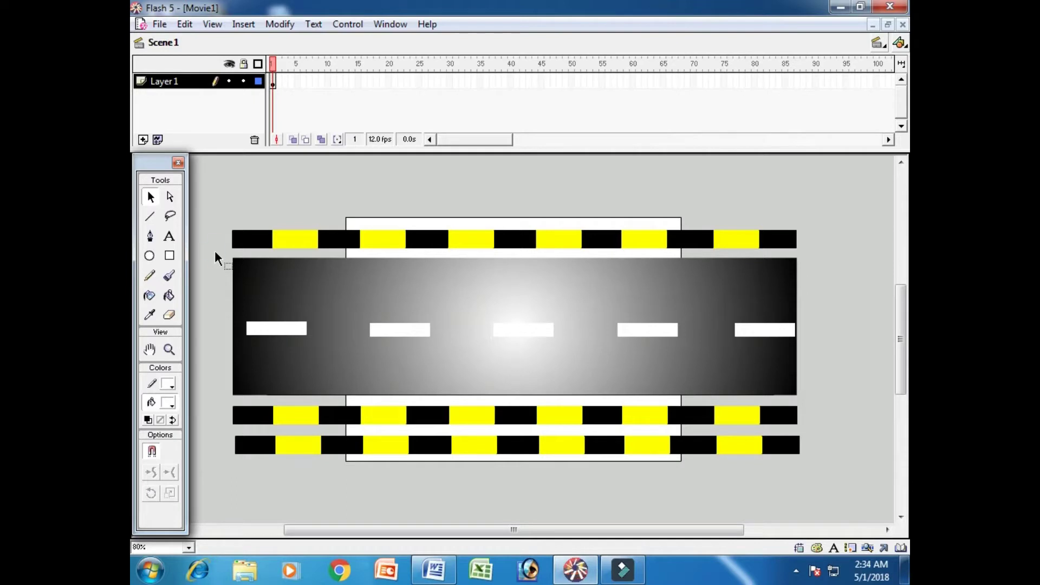
# Select the gradient band together with its five dashes and skew them so the bottom edge shifts right
pyautogui.click(235, 267)
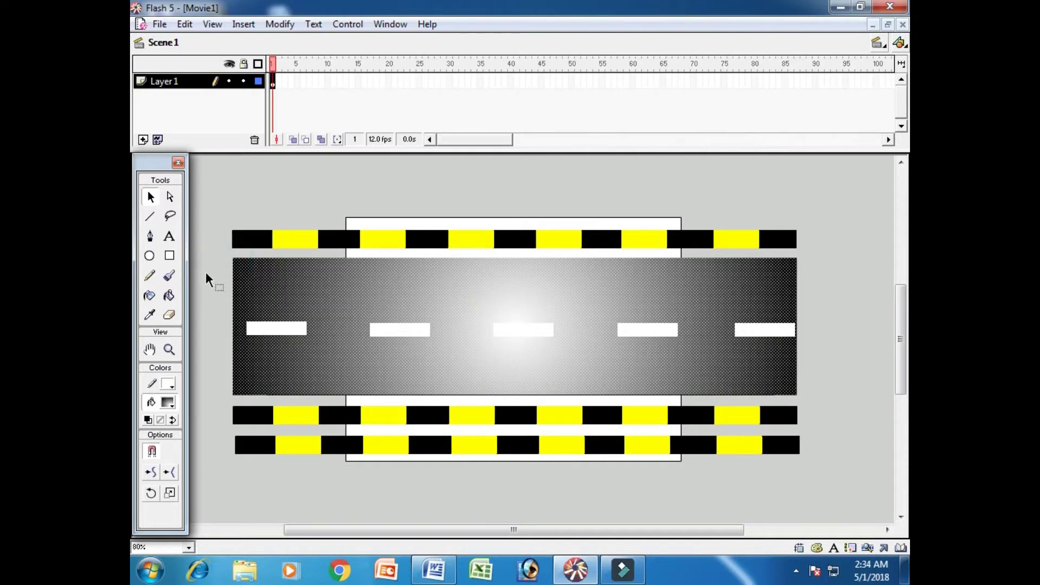
pyautogui.click(206, 272)
pyautogui.click(220, 251)
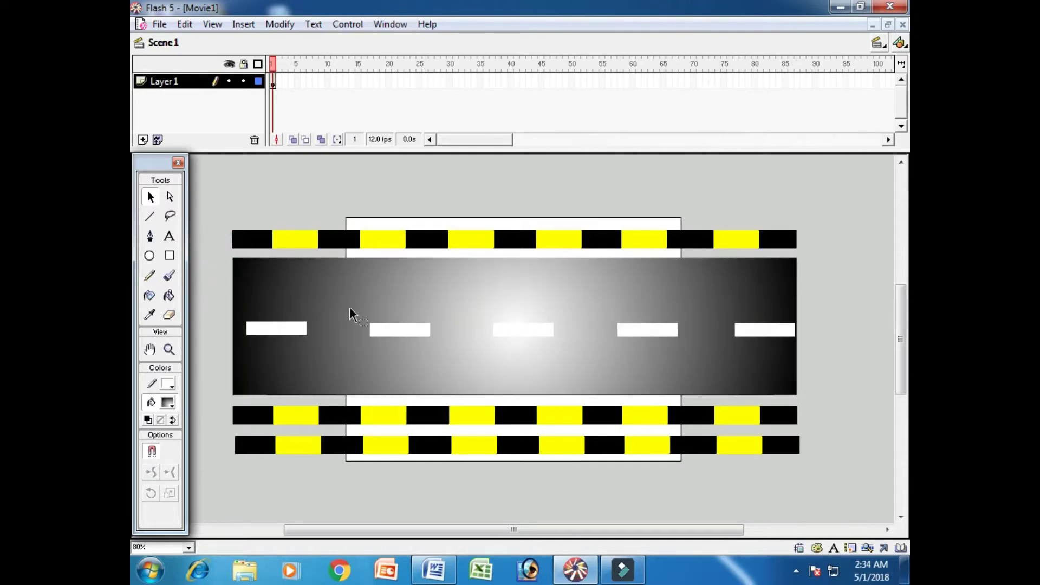
pyautogui.moveTo(671, 381); pyautogui.dragTo(815, 398)
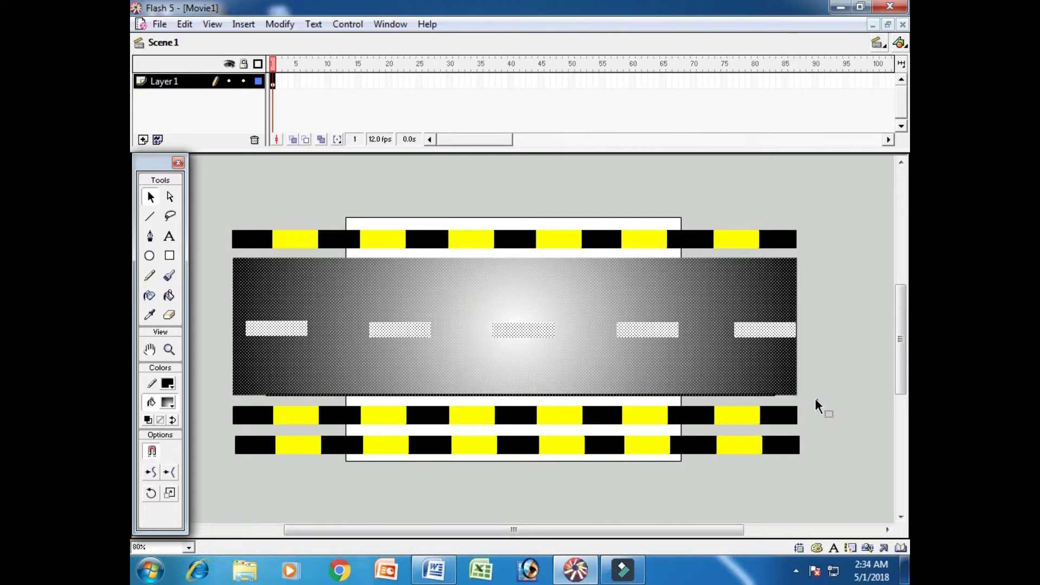
pyautogui.click(210, 261)
pyautogui.moveTo(220, 249); pyautogui.dragTo(833, 405)
pyautogui.rightClick(652, 352)
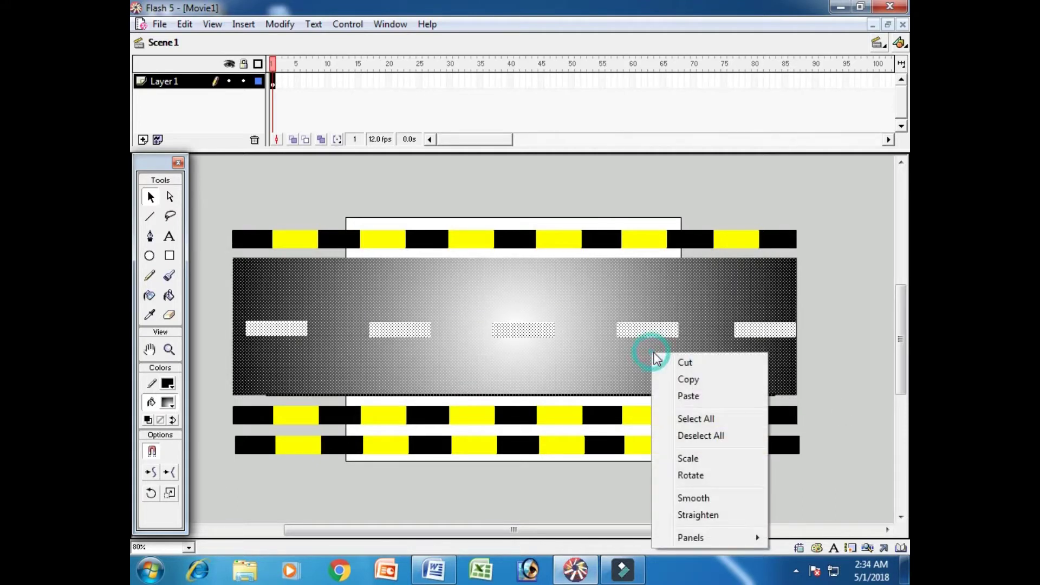
pyautogui.click(670, 475)
pyautogui.moveTo(519, 394); pyautogui.dragTo(567, 396)
pyautogui.hotkey('ctrl', 'shift', 'a')
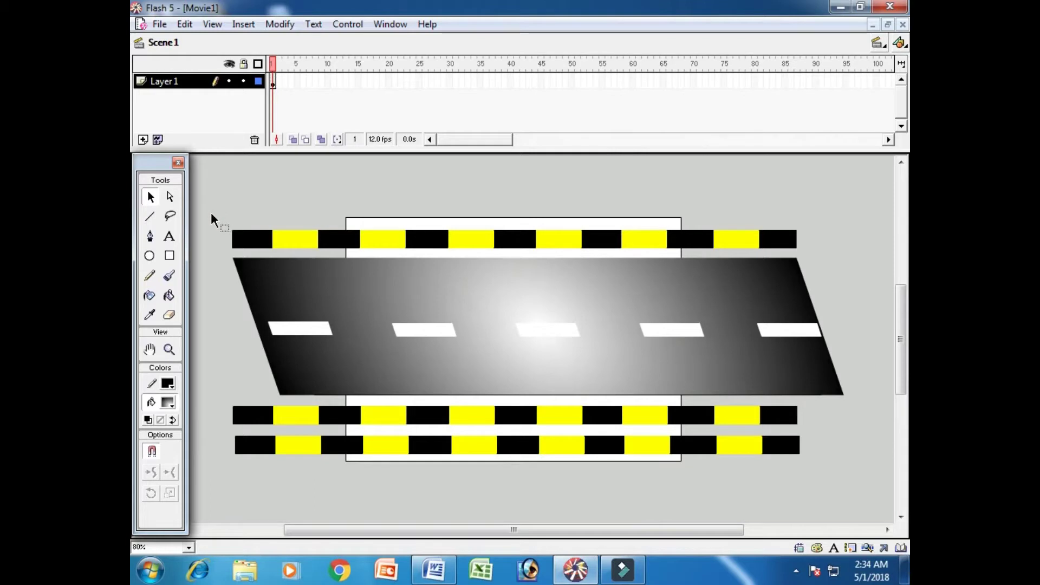
# Select the whole striped strip above the road and skew its bottom edge to the right
pyautogui.moveTo(815, 256); pyautogui.dragTo(825, 253)
pyautogui.rightClick(694, 240)
pyautogui.click(738, 363)
pyautogui.moveTo(514, 248); pyautogui.dragTo(536, 249)
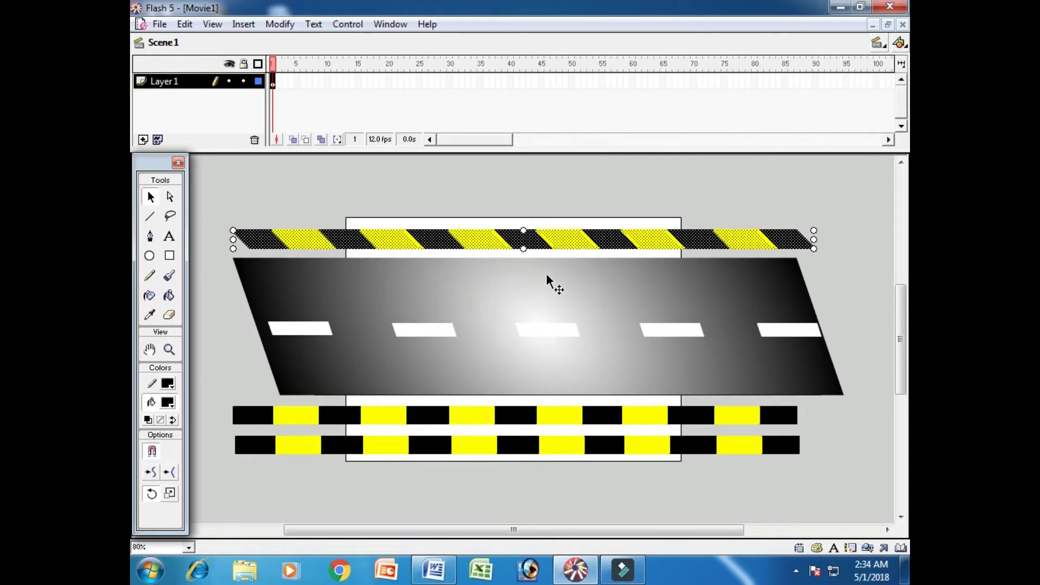
# Nudge the skewed upper strip down and left until it sits against the road's top edge, and deselect it
pyautogui.press('Down')
pyautogui.press('Down')
pyautogui.press('Down')
pyautogui.press('Down')
pyautogui.press('Down')
pyautogui.press('Down')
pyautogui.press('Down')
pyautogui.press('Down')
pyautogui.press('Down')
pyautogui.press('Down')
pyautogui.press('Down')
pyautogui.press('Down')
pyautogui.press('Down')
pyautogui.press('Down')
pyautogui.press('Down')
pyautogui.press('Down')
pyautogui.press('Down')
pyautogui.press('Down')
pyautogui.press('Down')
pyautogui.press('Down')
pyautogui.press('Left')
pyautogui.press('Left')
pyautogui.press('Left')
pyautogui.press('Left')
pyautogui.press('Left')
pyautogui.press('Left')
pyautogui.press('Left')
pyautogui.press('Left')
pyautogui.press('Left')
pyautogui.press('Left')
pyautogui.press('Left')
pyautogui.press('Left')
pyautogui.press('Left')
pyautogui.press('Left')
pyautogui.press('Left')
pyautogui.press('Left')
pyautogui.press('Left')
pyautogui.press('Left')
pyautogui.press('Left')
pyautogui.press('Left')
pyautogui.press('Left')
pyautogui.press('Left')
pyautogui.press('Left')
pyautogui.press('Left')
pyautogui.press('Left')
pyautogui.press('Down')
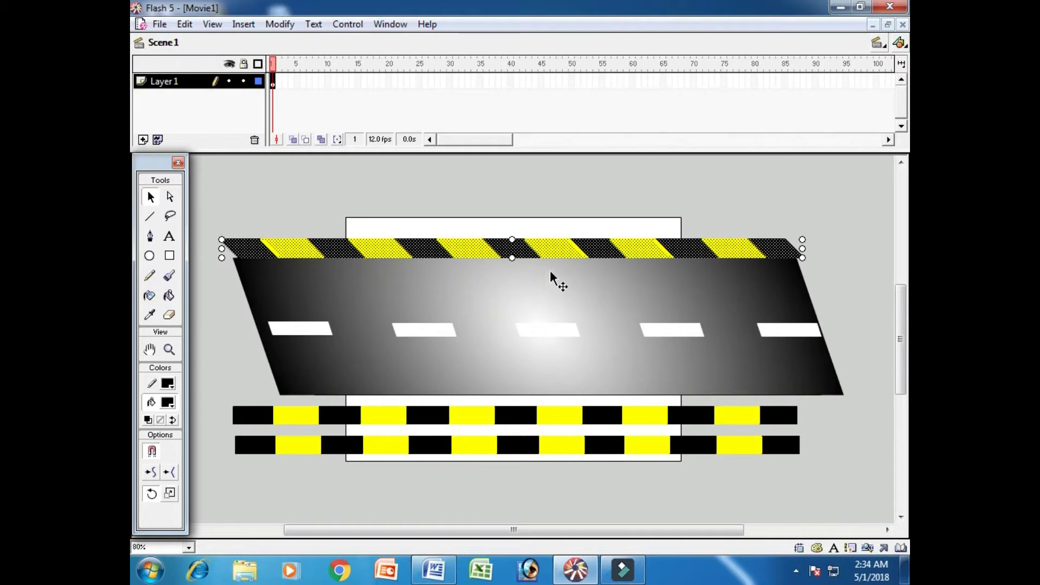
pyautogui.click(821, 442)
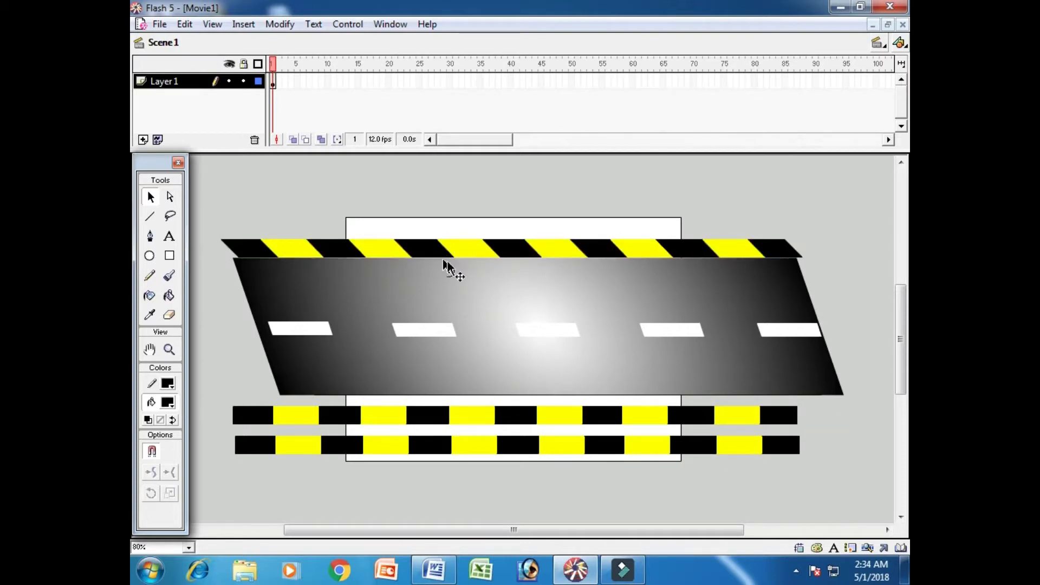
pyautogui.hotkey('ctrl', 'z')
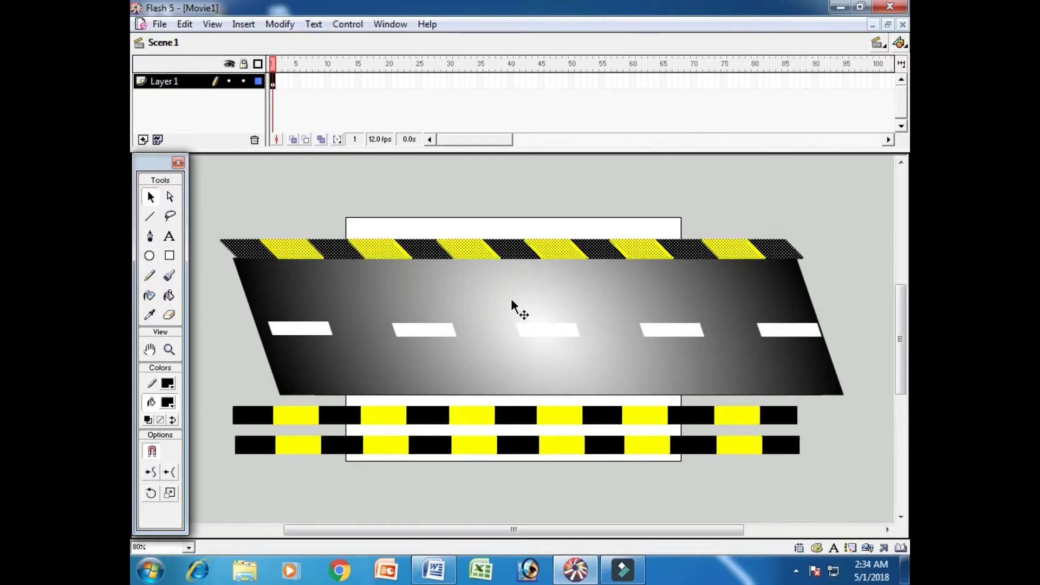
pyautogui.click(870, 457)
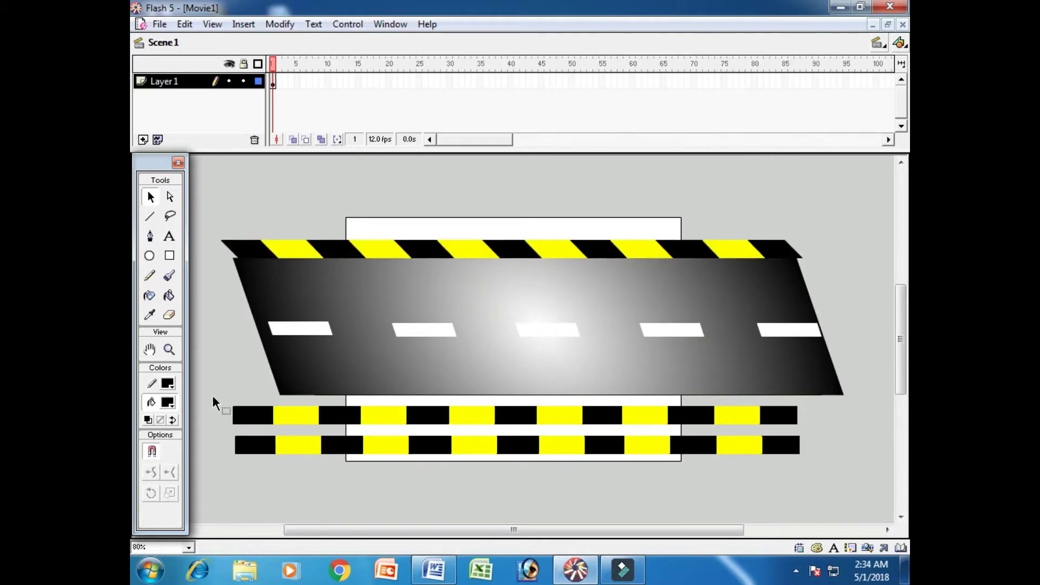
# Select the striped strip directly below the road and skew its bottom edge to the right
pyautogui.moveTo(737, 423); pyautogui.dragTo(827, 431)
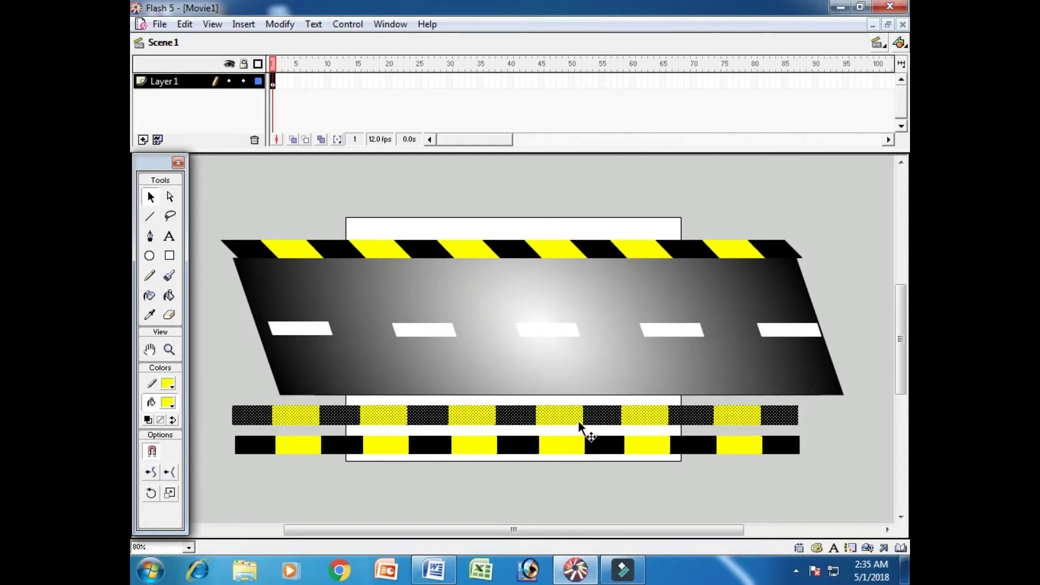
pyautogui.rightClick(579, 425)
pyautogui.click(609, 347)
pyautogui.moveTo(515, 427); pyautogui.dragTo(541, 428)
# Nudge the skewed lower strip up against the road's bottom edge and slightly right, and deselect it
pyautogui.press('Up')
pyautogui.press('Up')
pyautogui.press('Up')
pyautogui.press('Up')
pyautogui.press('Up')
pyautogui.press('Up')
pyautogui.press('Up')
pyautogui.press('Up')
pyautogui.press('Up')
pyautogui.press('Up')
pyautogui.press('Up')
pyautogui.press('Up')
pyautogui.press('Up')
pyautogui.press('Up')
pyautogui.press('Up')
pyautogui.press('Up')
pyautogui.press('Up')
pyautogui.press('Up')
pyautogui.press('Up')
pyautogui.press('Up')
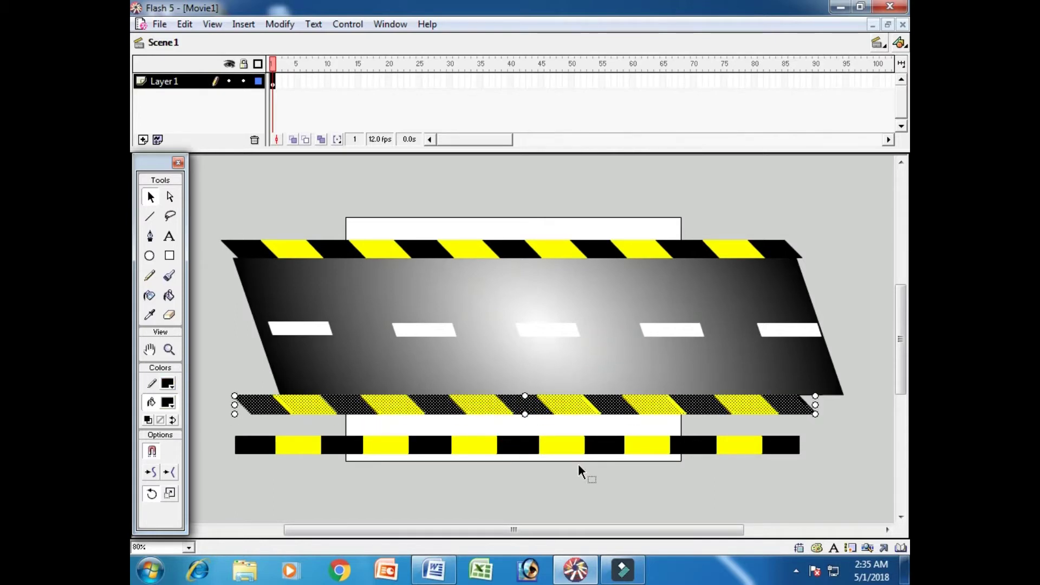
pyautogui.press('Right')
pyautogui.press('Right')
pyautogui.press('Right')
pyautogui.press('Right')
pyautogui.press('Right')
pyautogui.press('Right')
pyautogui.press('Right')
pyautogui.press('Right')
pyautogui.press('Right')
pyautogui.press('Right')
pyautogui.press('Right')
pyautogui.press('Right')
pyautogui.press('Right')
pyautogui.press('Right')
pyautogui.press('Right')
pyautogui.press('Right')
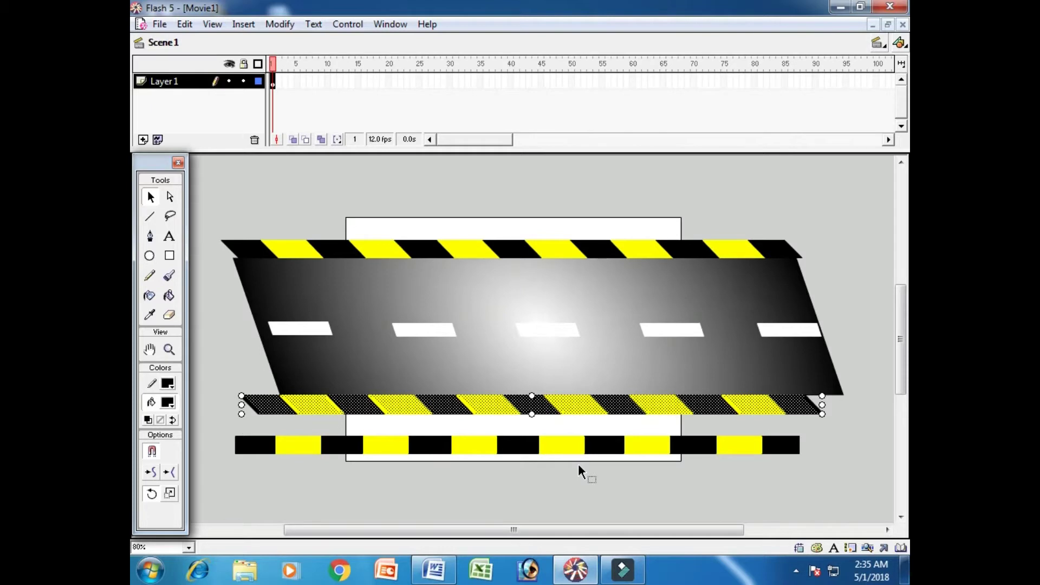
pyautogui.click(391, 492)
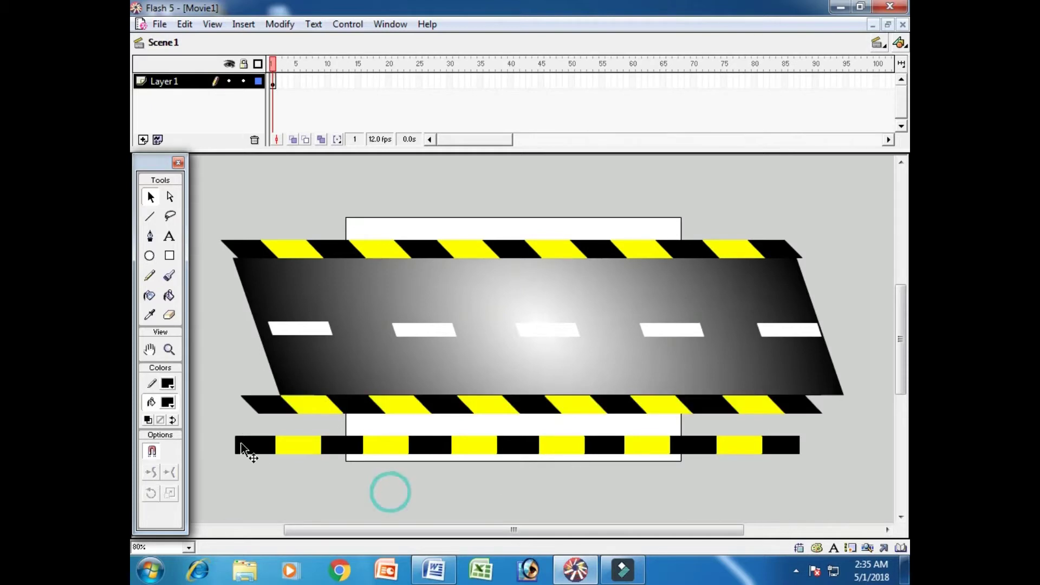
# Select the remaining unskewed striped strip and nudge it up and right until it lines up under the lower kerb's bottom edge, and deselect it
pyautogui.moveTo(216, 424); pyautogui.dragTo(836, 470)
pyautogui.press('Up')
pyautogui.press('Up')
pyautogui.press('Up')
pyautogui.press('Up')
pyautogui.press('Up')
pyautogui.press('Up')
pyautogui.press('Up')
pyautogui.press('Up')
pyautogui.press('Up')
pyautogui.press('Up')
pyautogui.press('Up')
pyautogui.press('Up')
pyautogui.press('Up')
pyautogui.press('Up')
pyautogui.press('Up')
pyautogui.press('Up')
pyautogui.press('Up')
pyautogui.press('Up')
pyautogui.press('Up')
pyautogui.press('Up')
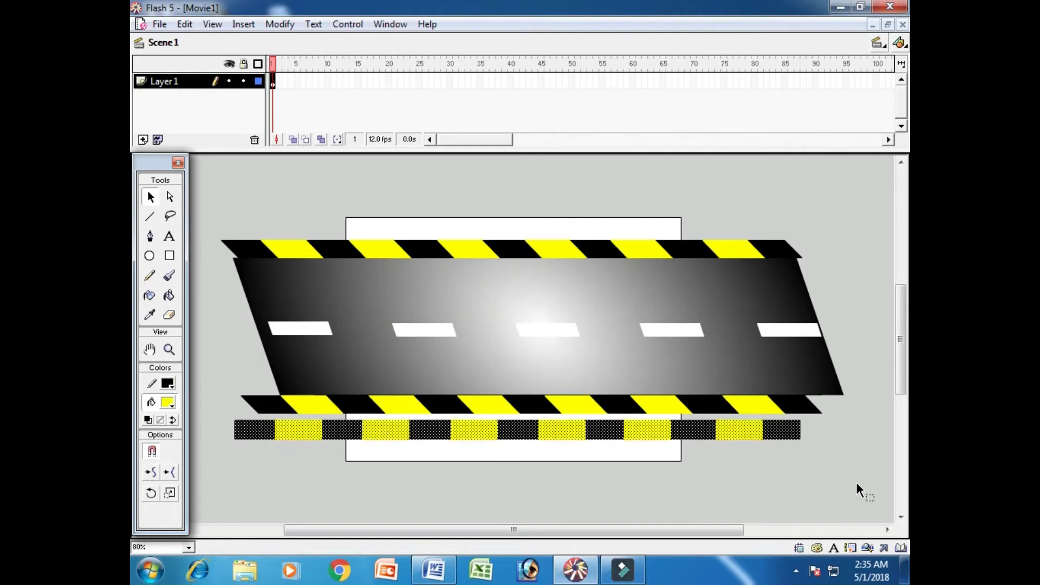
pyautogui.press('Right')
pyautogui.press('Right')
pyautogui.press('Right')
pyautogui.press('Right')
pyautogui.press('Right')
pyautogui.press('Right')
pyautogui.press('Right')
pyautogui.press('Right')
pyautogui.press('Right')
pyautogui.press('Right')
pyautogui.press('Right')
pyautogui.press('Right')
pyautogui.press('Right')
pyautogui.press('Right')
pyautogui.press('Right')
pyautogui.press('Right')
pyautogui.press('Right')
pyautogui.press('Right')
pyautogui.press('Right')
pyautogui.press('Right')
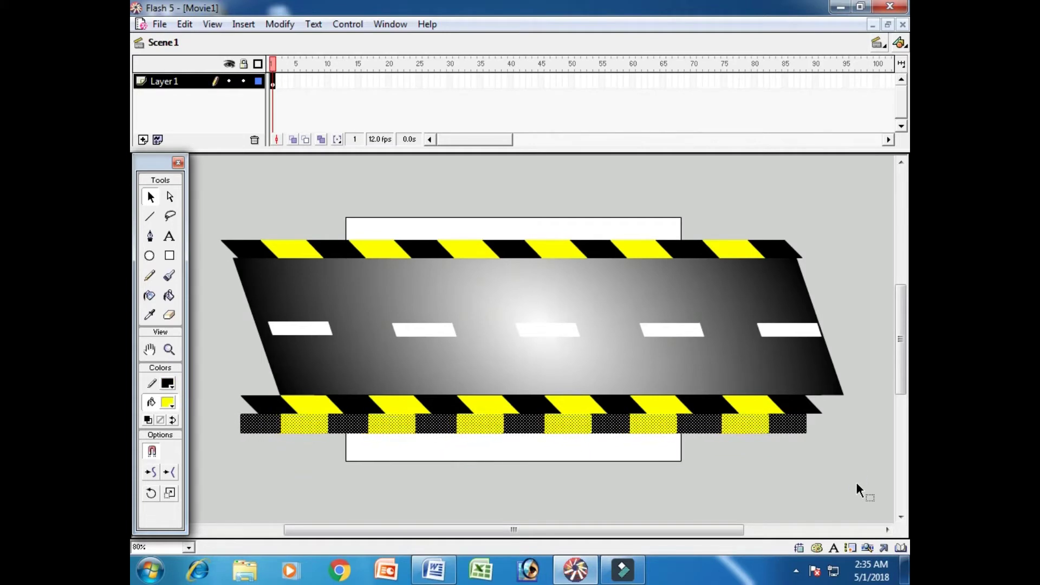
pyautogui.press('Left')
pyautogui.press('Left')
pyautogui.press('Left')
pyautogui.press('Left')
pyautogui.press('Left')
pyautogui.press('Left')
pyautogui.press('Left')
pyautogui.press('Left')
pyautogui.press('Left')
pyautogui.press('Left')
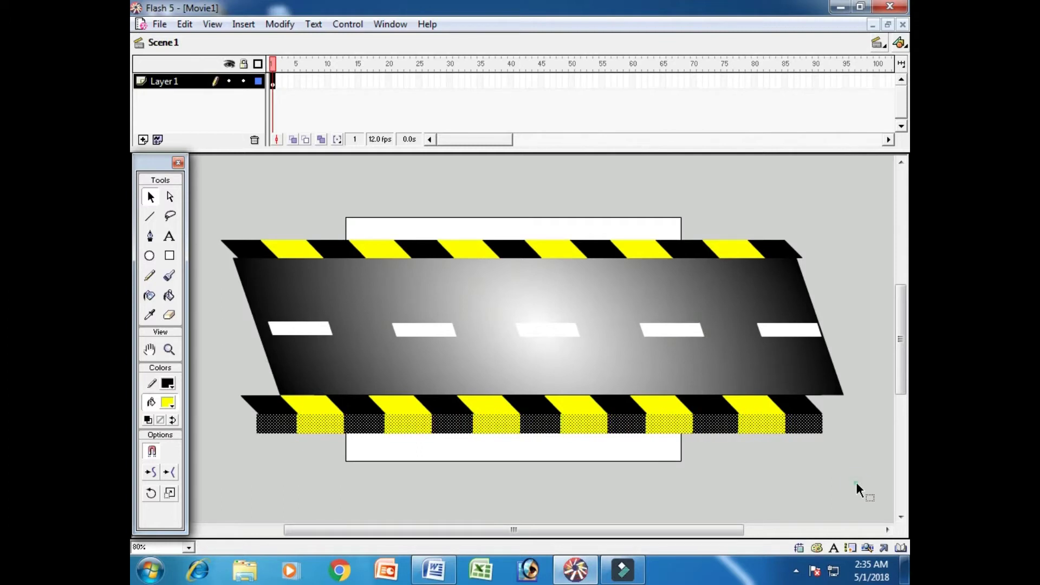
pyautogui.click(856, 482)
pyautogui.hotkey('ctrl', 'z')
pyautogui.click(856, 481)
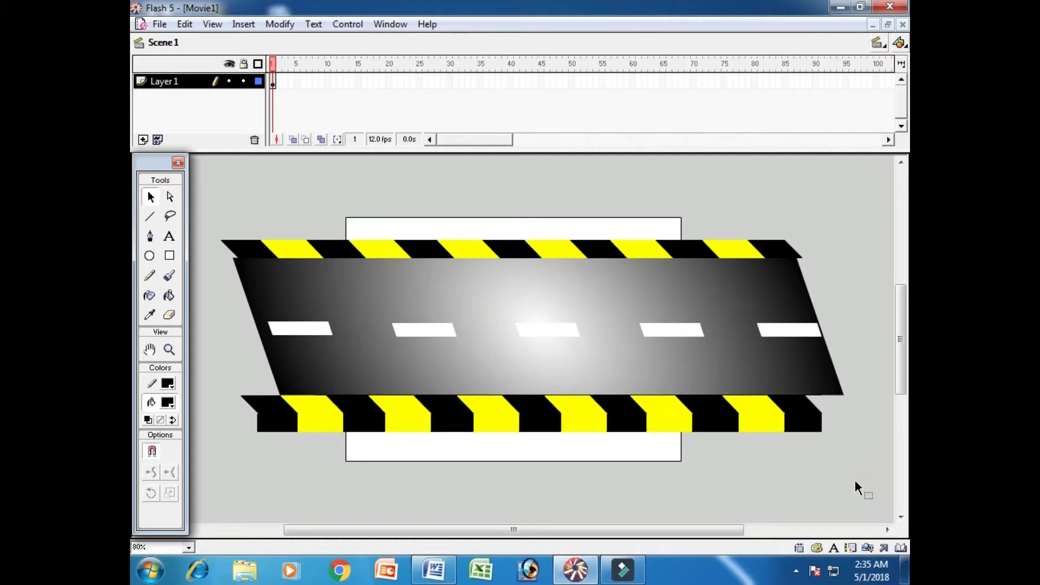
# Add a new layer above Layer 1, insert a keyframe at frame 50 of Layer 1, and select frame 1 of Layer 2
pyautogui.click(143, 140)
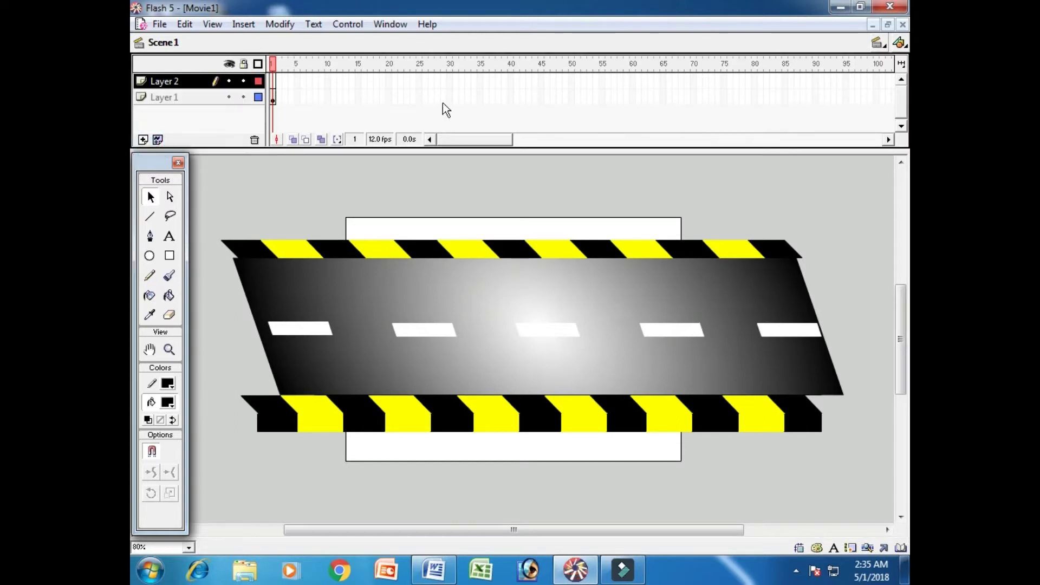
pyautogui.click(572, 98)
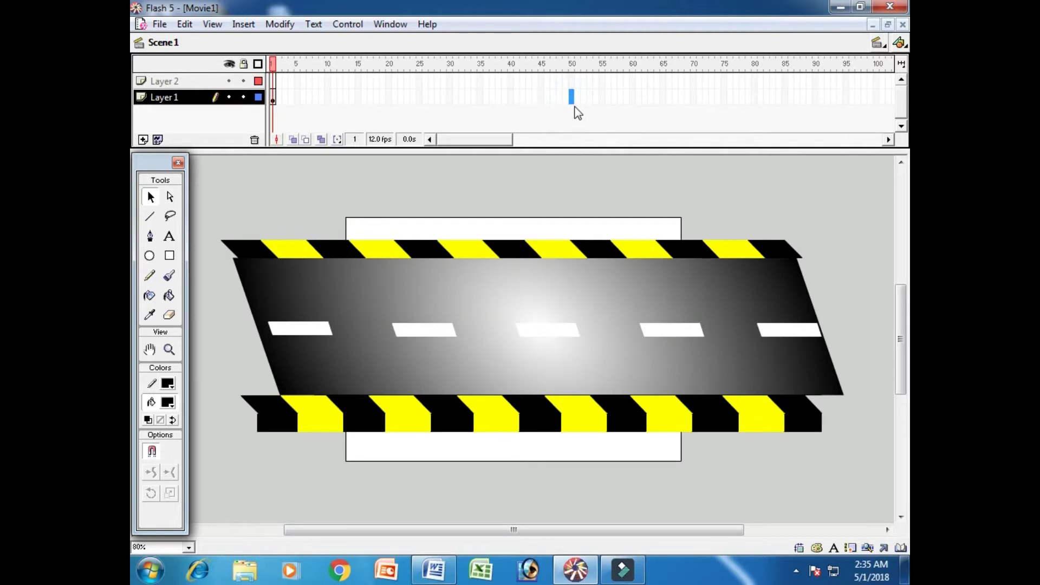
pyautogui.press('F6')
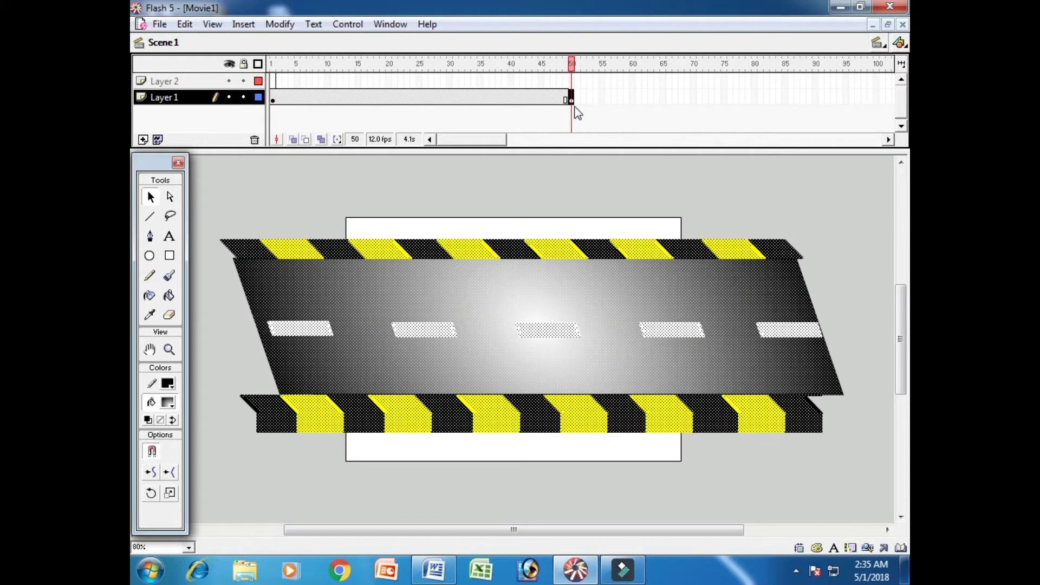
pyautogui.click(273, 80)
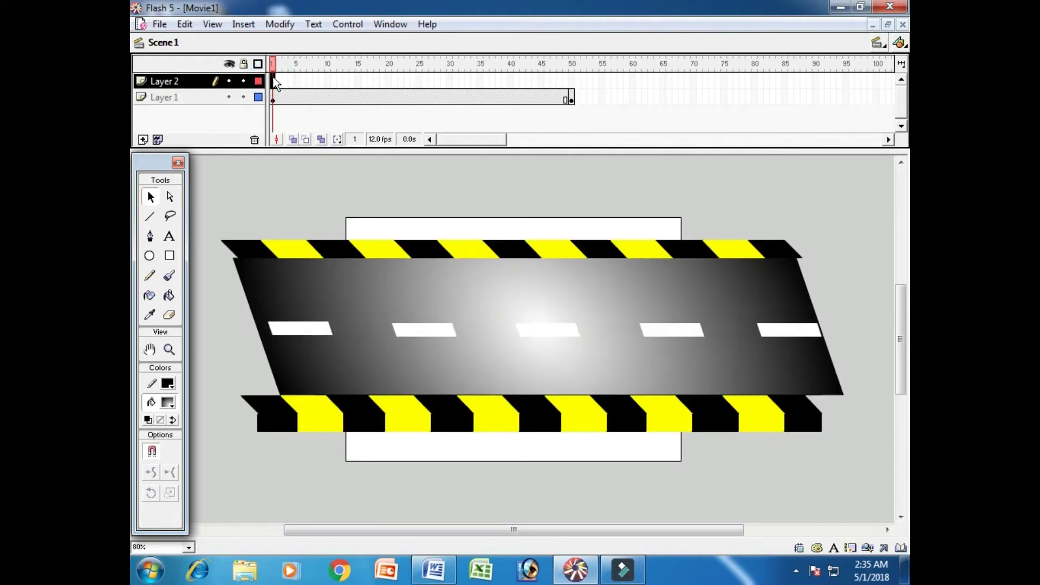
# Switch to Word, search the clip art for "car", insert the green car and shrink it to about 0.64" high by 1.02" wide
pyautogui.click(436, 574)
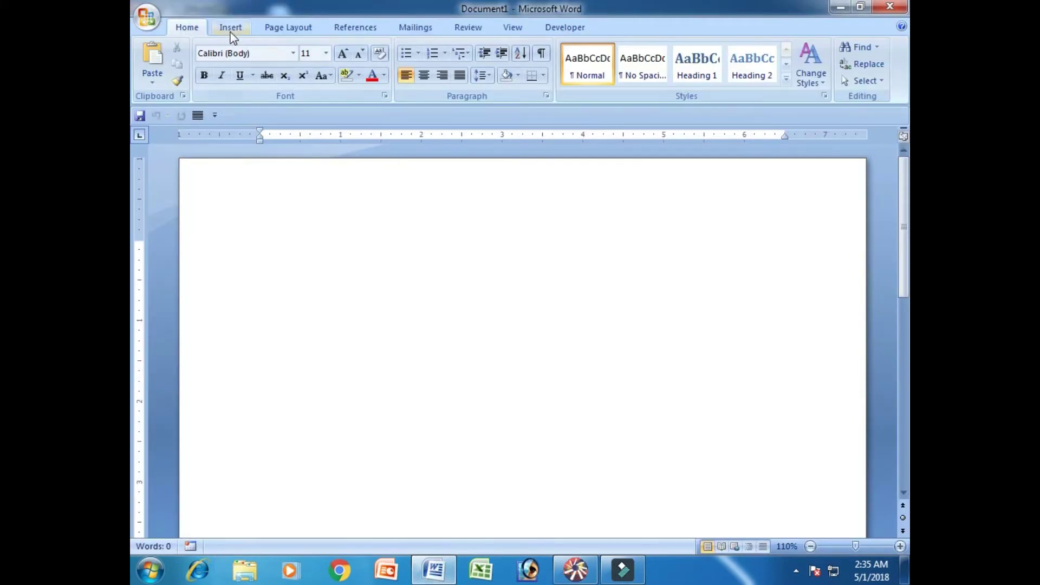
pyautogui.click(231, 32)
pyautogui.click(304, 76)
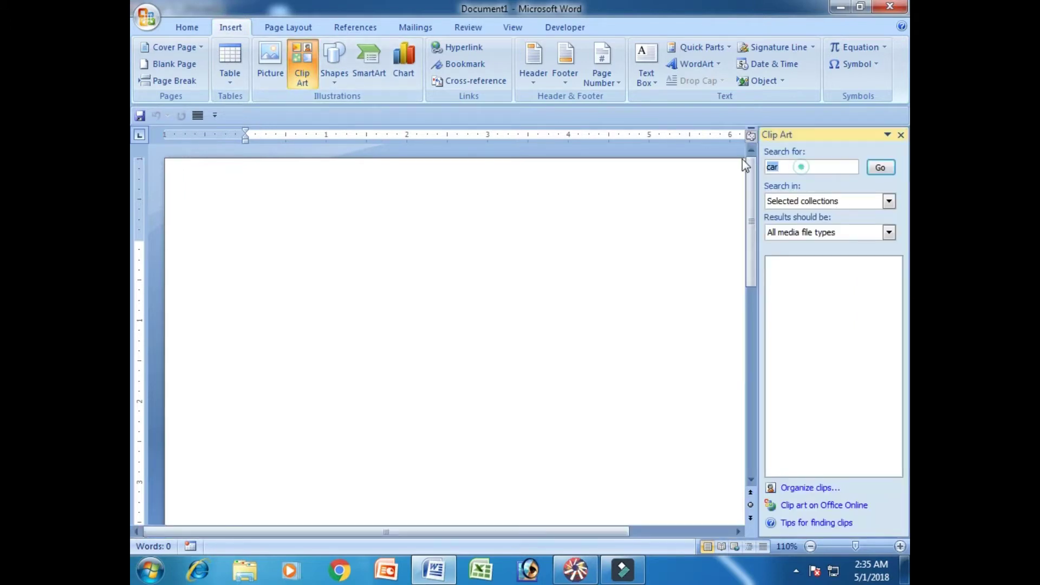
pyautogui.write('car')
pyautogui.click(873, 167)
pyautogui.click(798, 294)
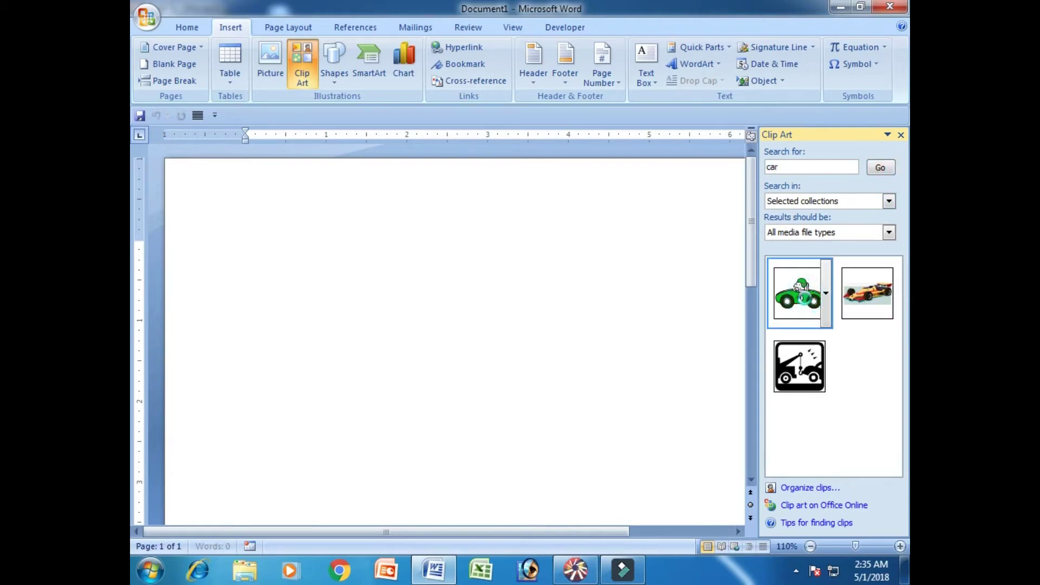
pyautogui.moveTo(409, 340); pyautogui.dragTo(342, 298)
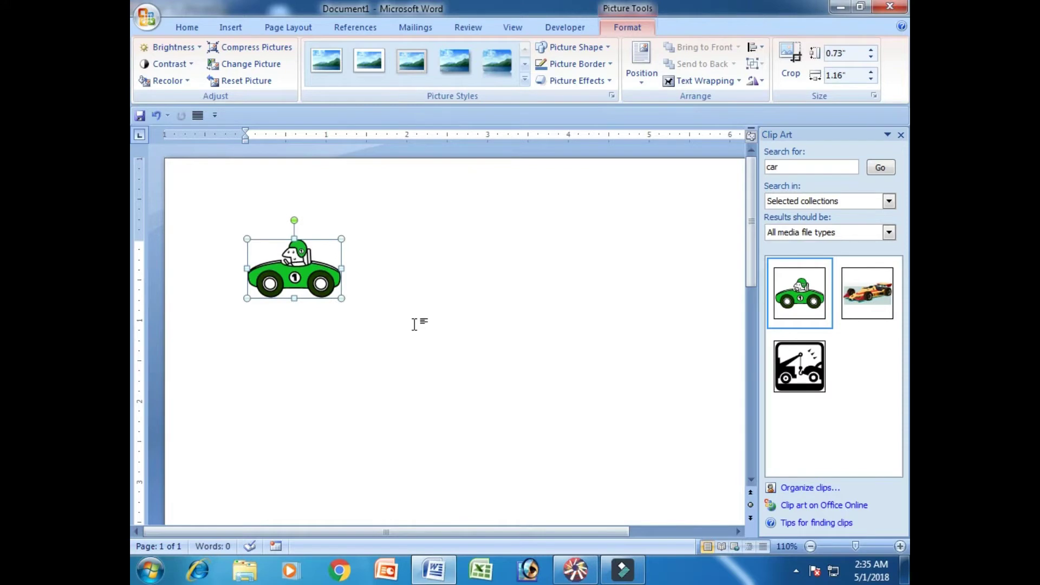
pyautogui.moveTo(341, 298); pyautogui.dragTo(331, 292)
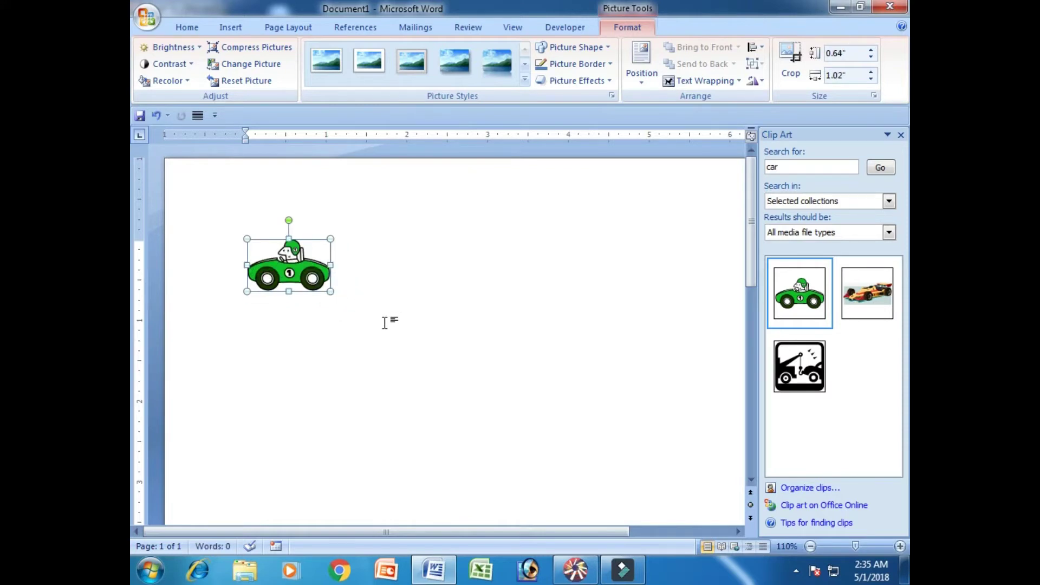
# Switch back to Flash and paste the copied car picture into frame 1 of Layer 2
pyautogui.click(575, 570)
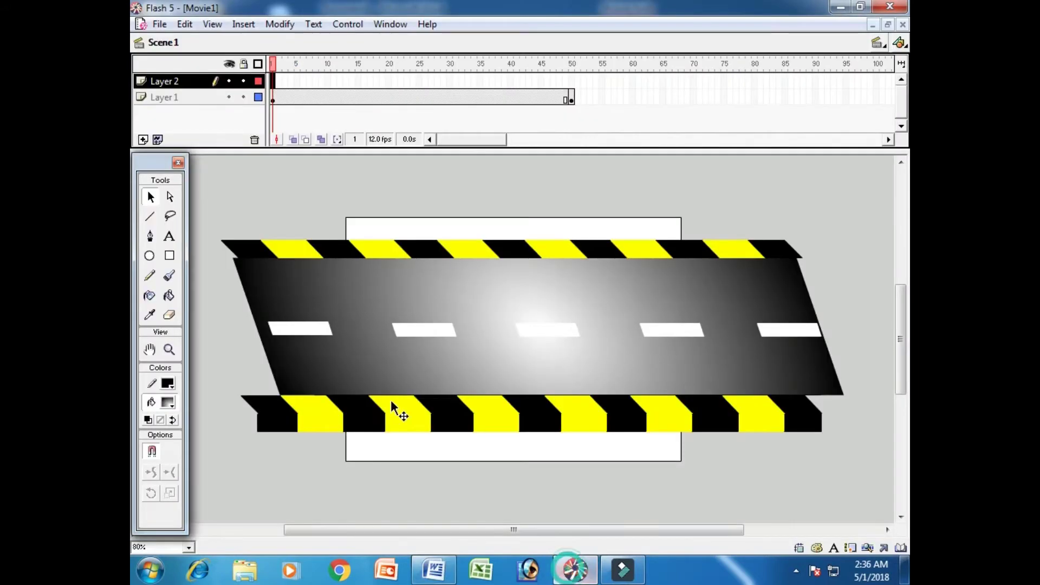
pyautogui.click(358, 129)
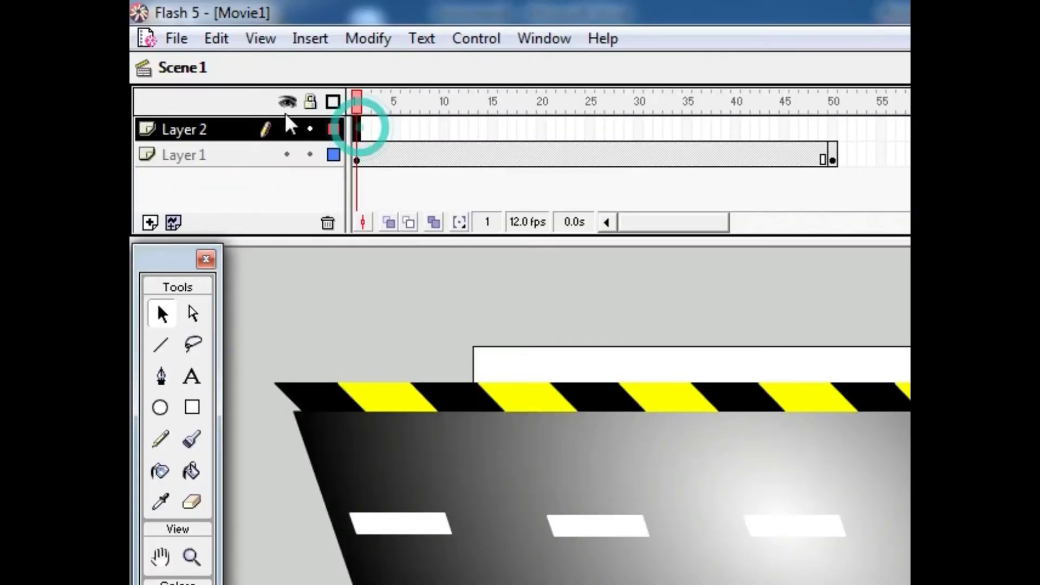
pyautogui.click(217, 39)
pyautogui.click(255, 183)
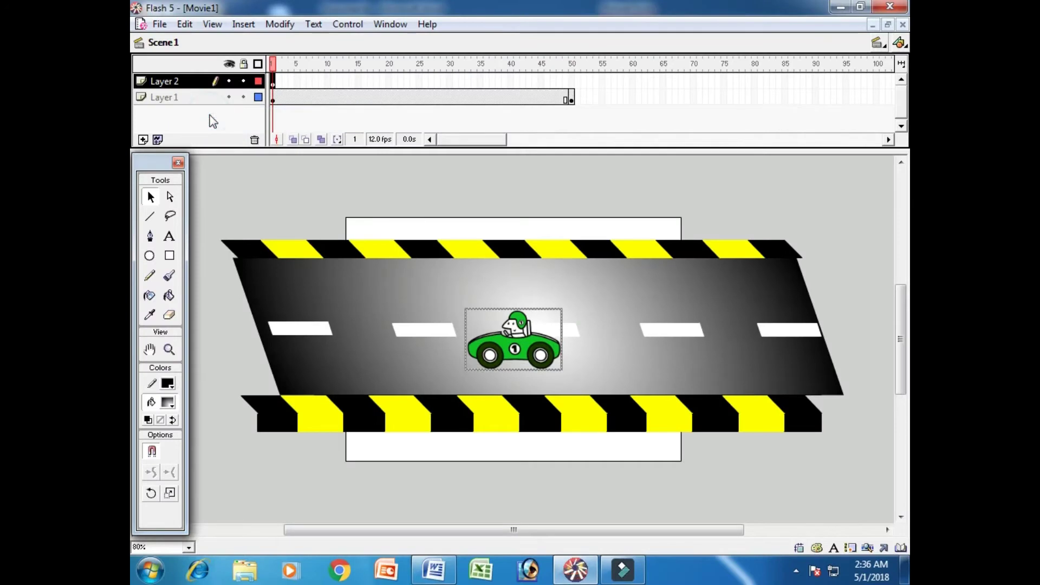
# Move the car into line with the upper lane, just beyond the road's right end
pyautogui.moveTo(539, 346); pyautogui.dragTo(823, 307)
pyautogui.press('Right')
pyautogui.press('Right')
pyautogui.press('Right')
pyautogui.press('Right')
pyautogui.press('Right')
pyautogui.press('Right')
pyautogui.press('Right')
pyautogui.press('Right')
pyautogui.press('Right')
pyautogui.press('Right')
pyautogui.press('Right')
pyautogui.press('Right')
pyautogui.press('Right')
pyautogui.press('Right')
pyautogui.press('Right')
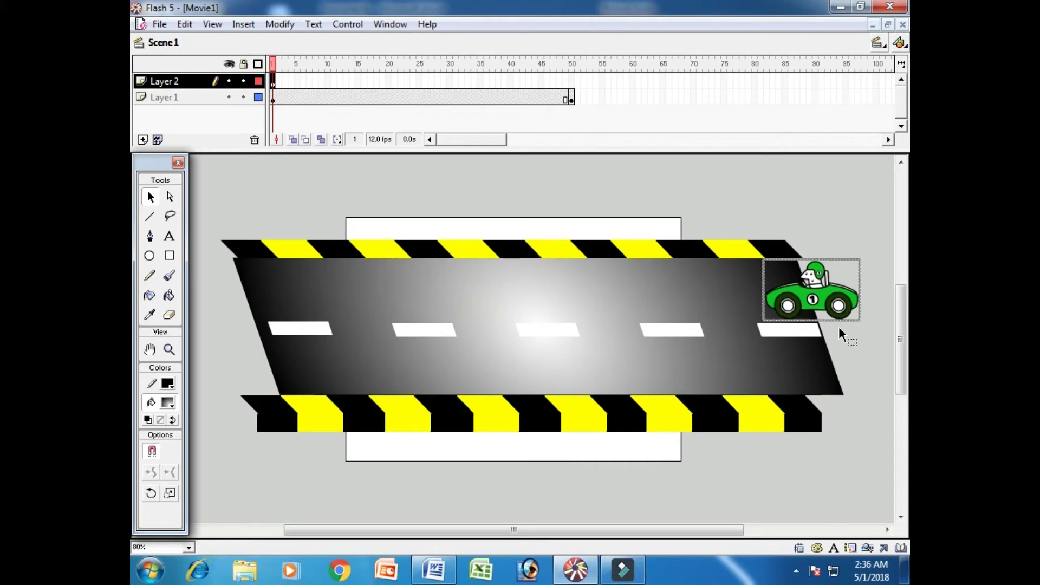
pyautogui.press('Down')
pyautogui.press('Down')
pyautogui.press('Down')
pyautogui.press('Down')
pyautogui.press('Down')
pyautogui.press('Down')
pyautogui.press('Down')
pyautogui.press('Right')
pyautogui.press('Right')
pyautogui.press('Right')
pyautogui.press('Right')
pyautogui.press('Right')
pyautogui.press('Right')
pyautogui.press('Right')
pyautogui.press('Right')
pyautogui.press('Right')
pyautogui.press('Right')
pyautogui.press('Right')
pyautogui.press('Right')
pyautogui.press('Right')
pyautogui.press('Right')
pyautogui.press('Right')
pyautogui.press('Right')
pyautogui.press('Right')
pyautogui.press('Right')
pyautogui.press('Right')
pyautogui.press('Right')
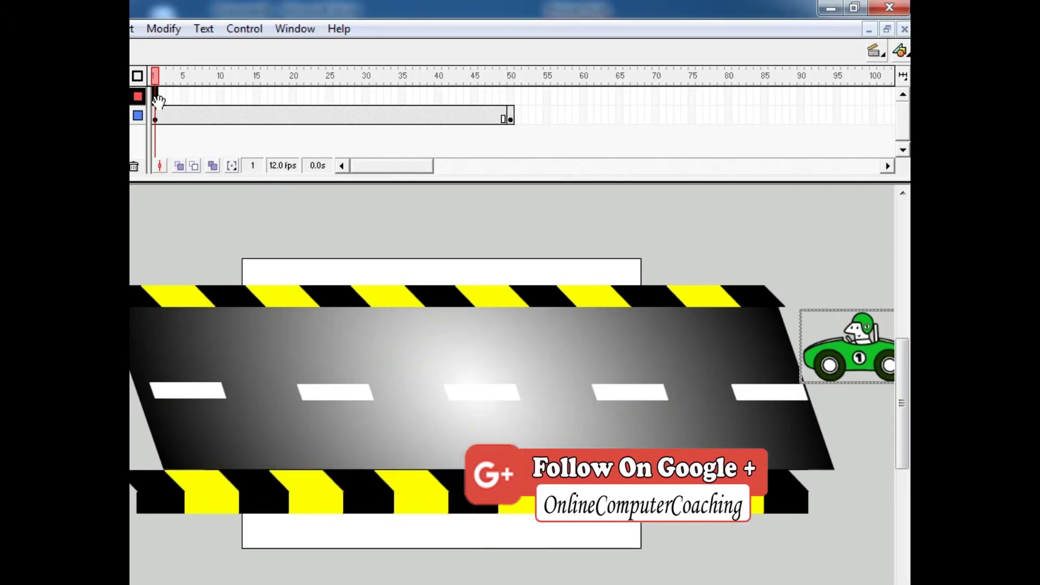
# Create a motion tween on frame 1 of Layer 2 and insert a keyframe at frame 50
pyautogui.rightClick(274, 83)
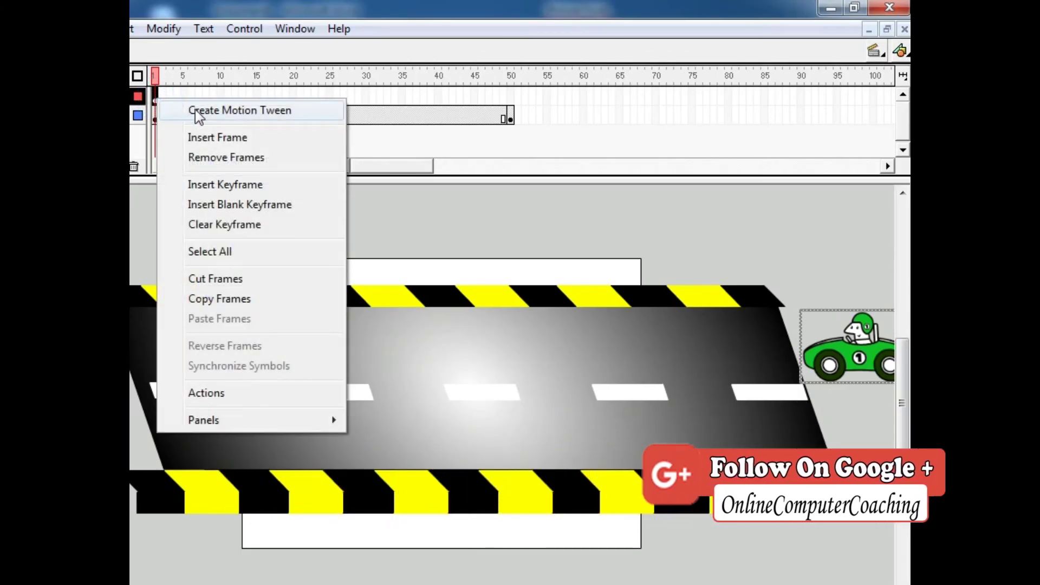
pyautogui.click(196, 110)
pyautogui.click(510, 98)
pyautogui.click(511, 97)
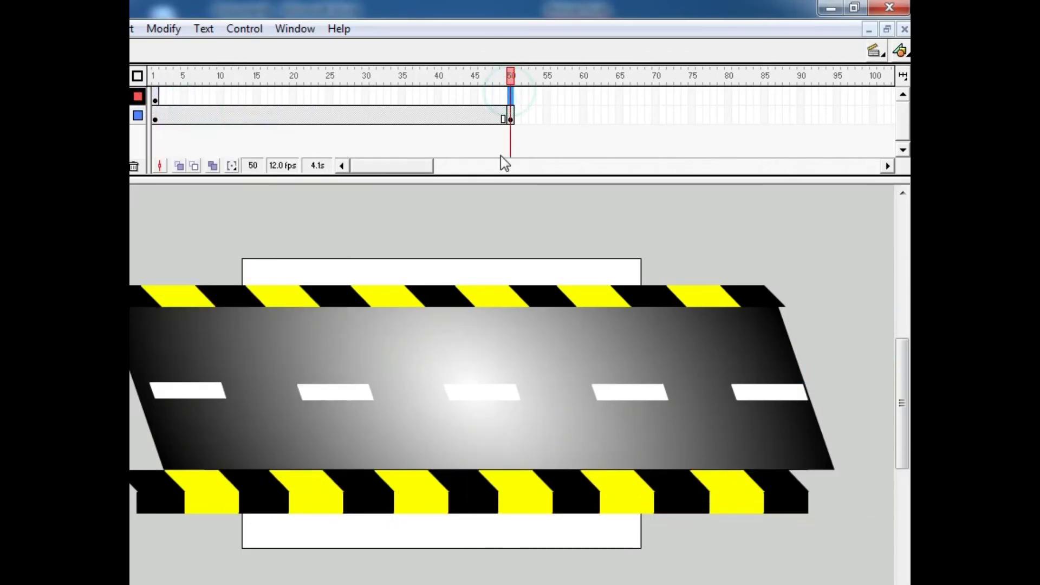
pyautogui.press('F6')
# Move the car at frame 50 of Layer 2 straight along the upper lane until it is past the road's left end
pyautogui.hotkey('shift', 'Left')
pyautogui.hotkey('shift', 'Left')
pyautogui.hotkey('shift', 'Left')
pyautogui.hotkey('shift', 'Left')
pyautogui.hotkey('shift', 'Left')
pyautogui.hotkey('shift', 'Left')
pyautogui.hotkey('shift', 'Left')
pyautogui.hotkey('shift', 'Left')
pyautogui.hotkey('shift', 'Left')
pyautogui.hotkey('shift', 'Left')
pyautogui.hotkey('shift', 'Left')
pyautogui.hotkey('shift', 'Left')
pyautogui.hotkey('shift', 'Left')
pyautogui.hotkey('shift', 'Left')
pyautogui.hotkey('shift', 'Left')
pyautogui.hotkey('shift', 'Left')
pyautogui.hotkey('shift', 'Left')
pyautogui.hotkey('shift', 'Left')
pyautogui.hotkey('shift', 'Left')
pyautogui.hotkey('shift', 'Left')
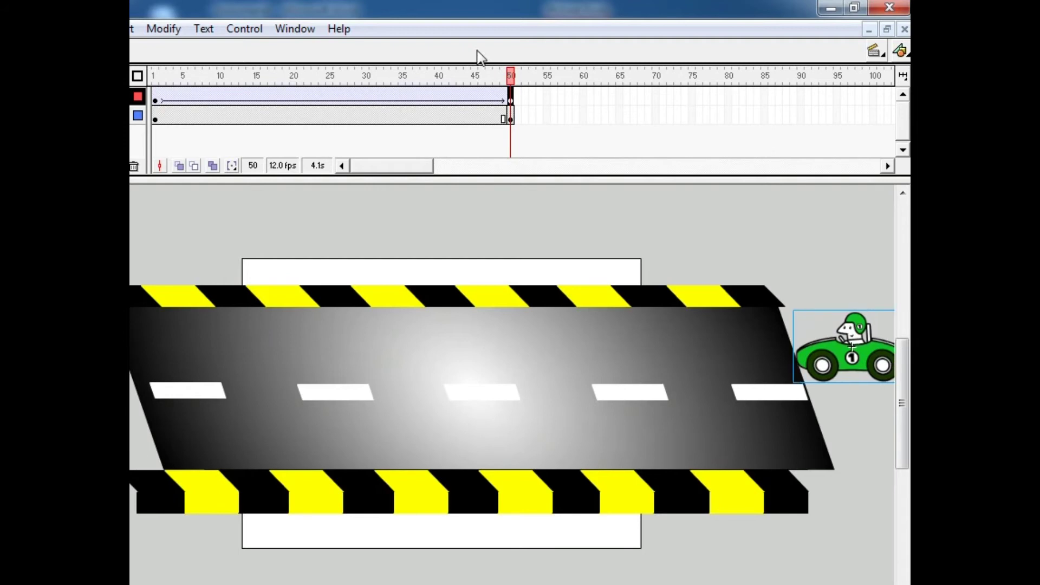
pyautogui.hotkey('shift', 'Left')
pyautogui.hotkey('shift', 'Left')
pyautogui.hotkey('shift', 'Left')
pyautogui.hotkey('shift', 'Left')
pyautogui.hotkey('shift', 'Left')
pyautogui.hotkey('shift', 'Left')
pyautogui.hotkey('shift', 'Left')
pyautogui.hotkey('shift', 'Left')
pyautogui.hotkey('shift', 'Left')
pyautogui.hotkey('shift', 'Left')
pyautogui.hotkey('shift', 'Left')
pyautogui.hotkey('shift', 'Left')
pyautogui.hotkey('shift', 'Left')
pyautogui.hotkey('shift', 'Left')
pyautogui.hotkey('shift', 'Left')
pyautogui.hotkey('shift', 'Left')
pyautogui.hotkey('shift', 'Left')
pyautogui.hotkey('shift', 'Left')
pyautogui.hotkey('shift', 'Left')
pyautogui.hotkey('shift', 'Left')
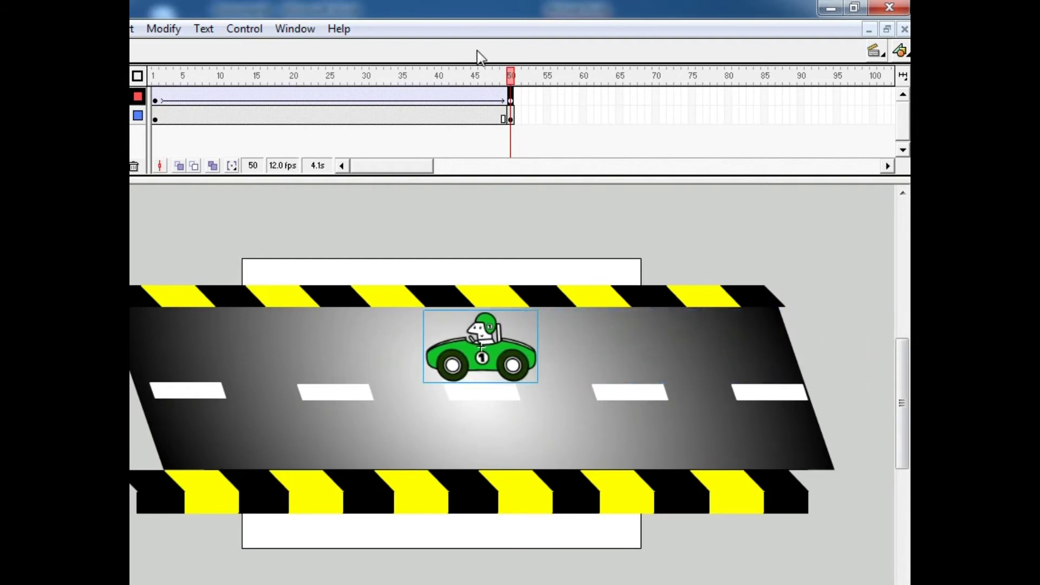
pyautogui.hotkey('shift', 'Left')
pyautogui.hotkey('shift', 'Left')
pyautogui.hotkey('shift', 'Left')
pyautogui.hotkey('shift', 'Left')
pyautogui.hotkey('shift', 'Left')
pyautogui.hotkey('shift', 'Left')
pyautogui.hotkey('shift', 'Left')
pyautogui.hotkey('shift', 'Left')
pyautogui.hotkey('shift', 'Left')
pyautogui.hotkey('shift', 'Left')
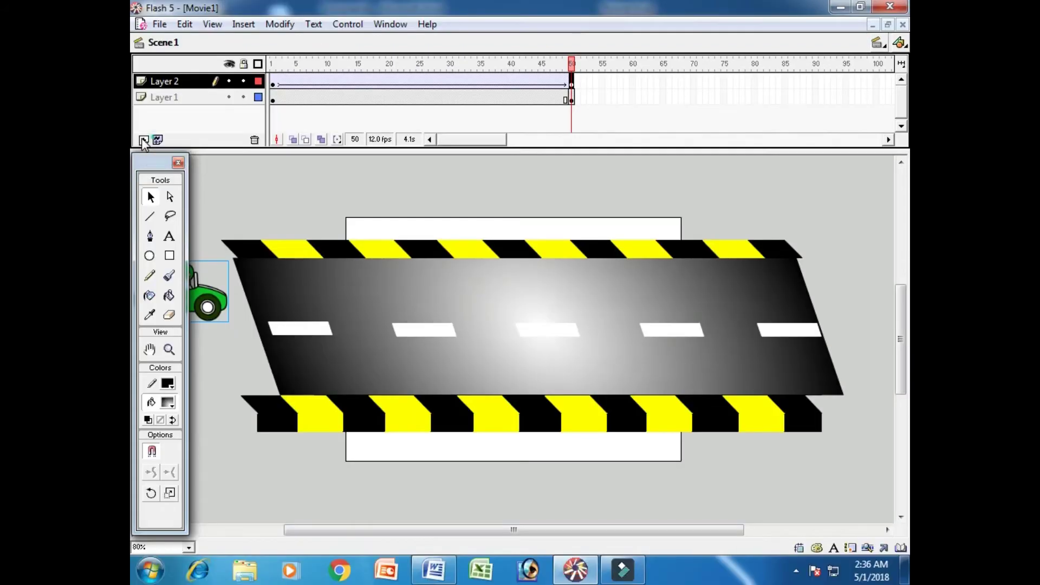
# Add a new layer above Layer 2, paste the car into its frame 1 and place it in the lower lane
pyautogui.click(1, 165)
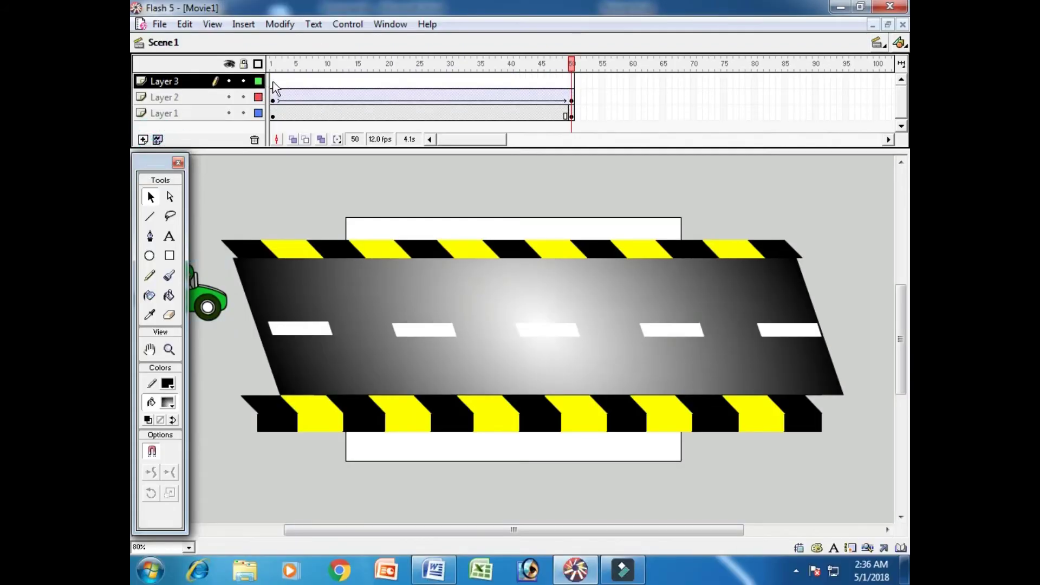
pyautogui.click(273, 83)
pyautogui.click(188, 27)
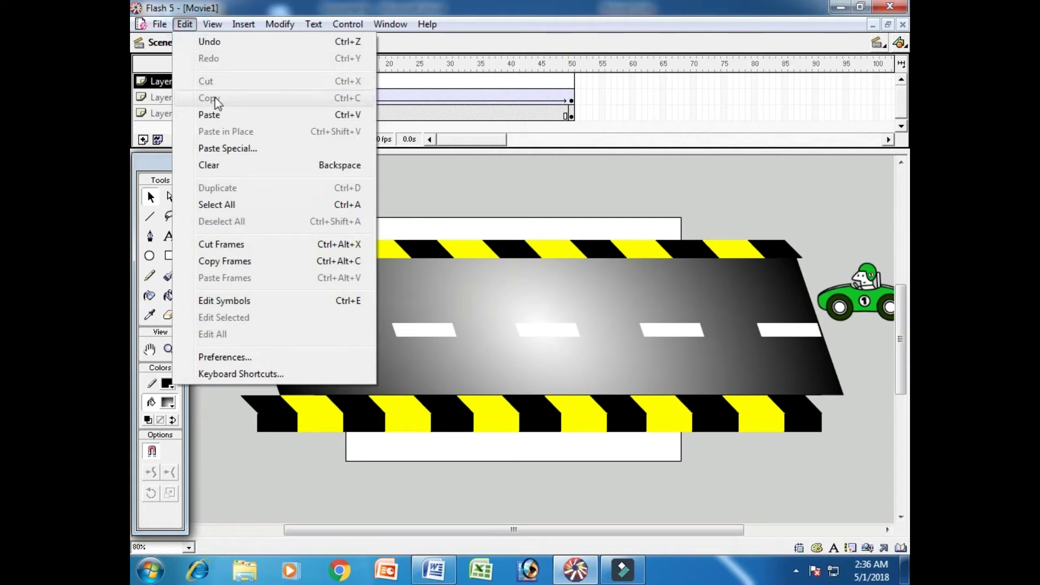
pyautogui.click(216, 112)
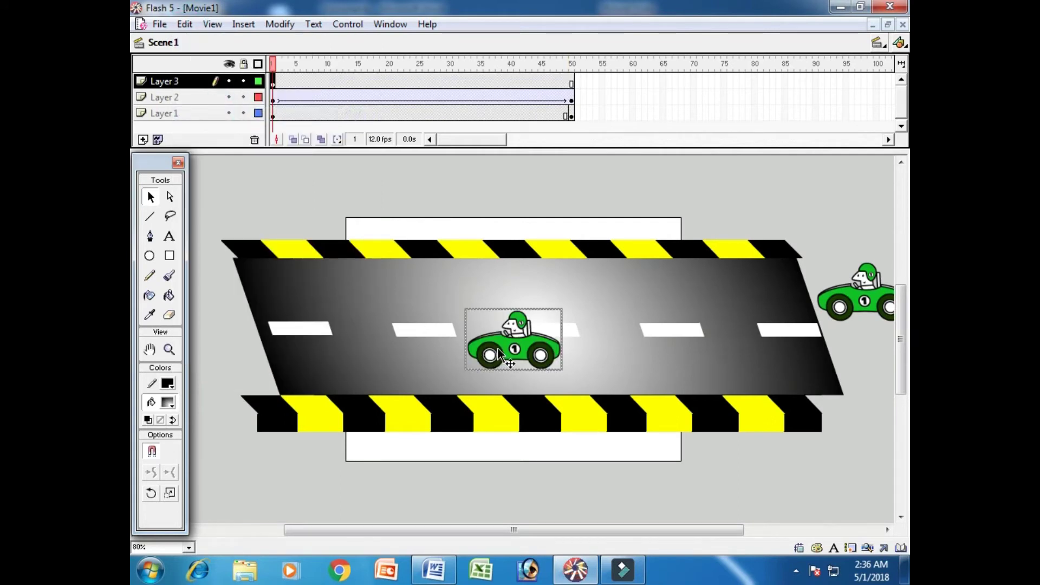
pyautogui.moveTo(501, 352); pyautogui.dragTo(443, 379)
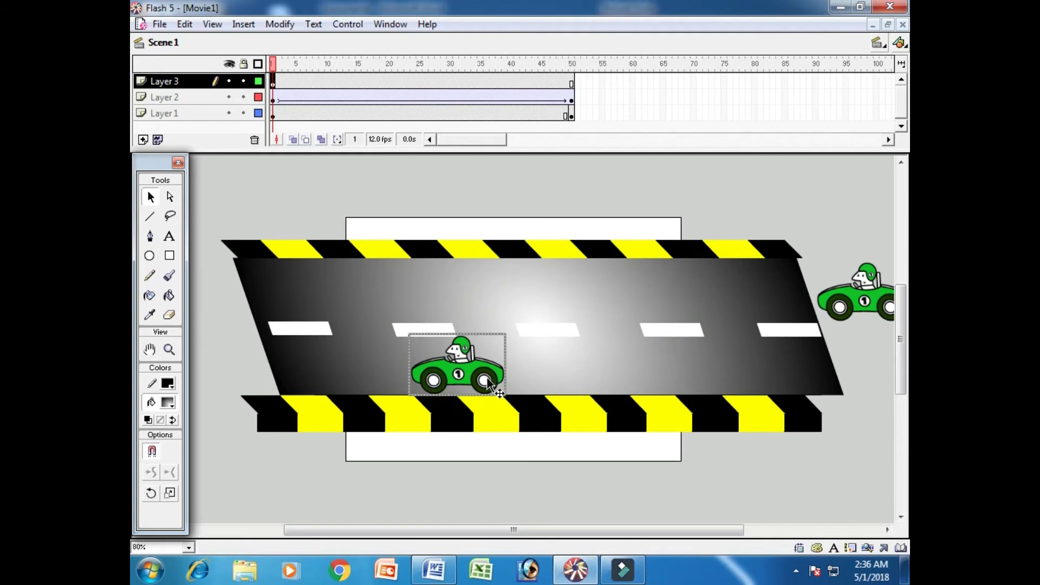
# Flip the lower-lane car horizontally so it faces right
pyautogui.click(213, 27)
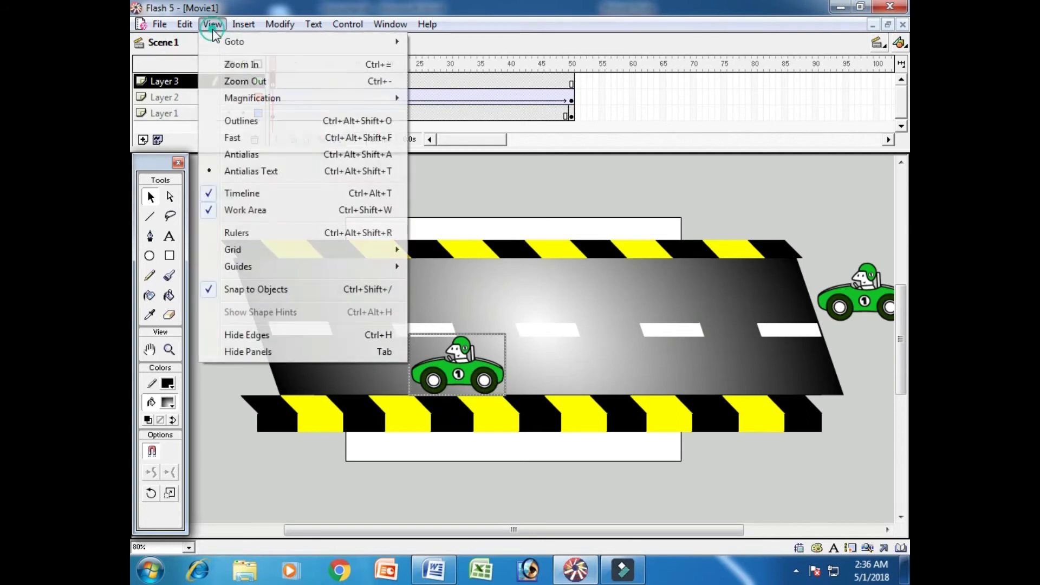
pyautogui.moveTo(195, 28)
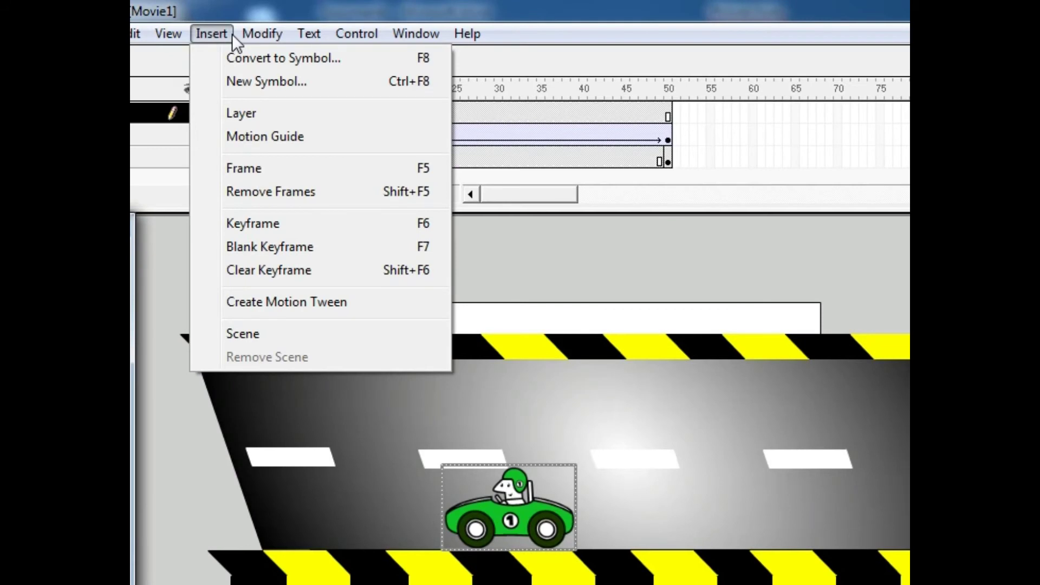
pyautogui.moveTo(282, 25)
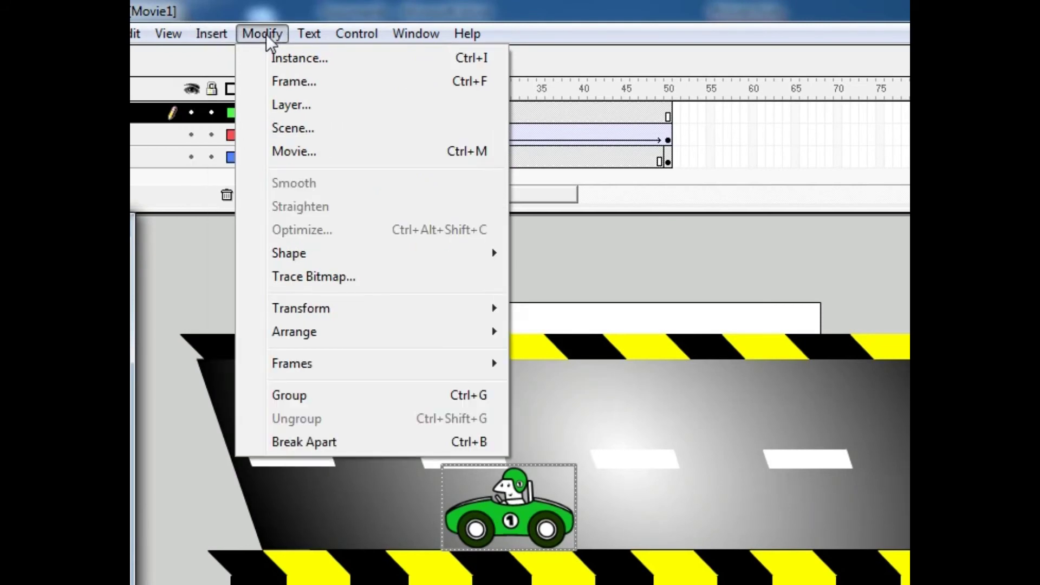
pyautogui.moveTo(392, 328)
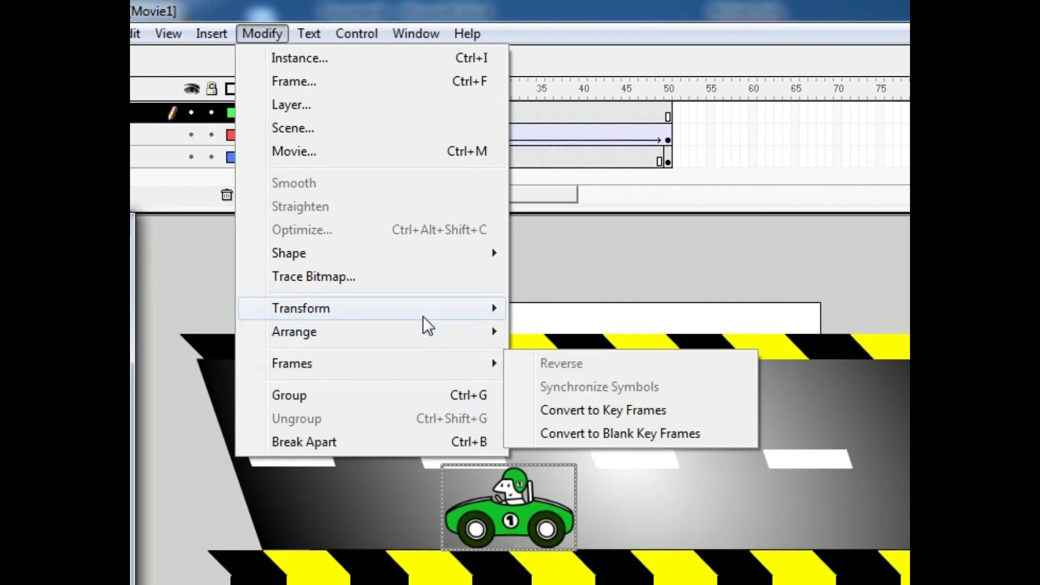
pyautogui.moveTo(423, 317)
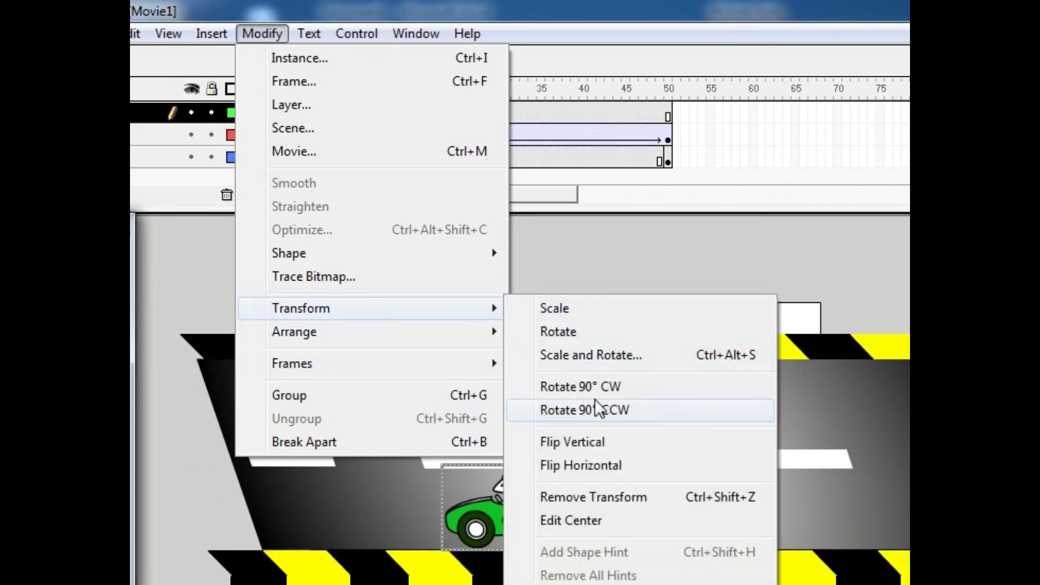
pyautogui.click(624, 459)
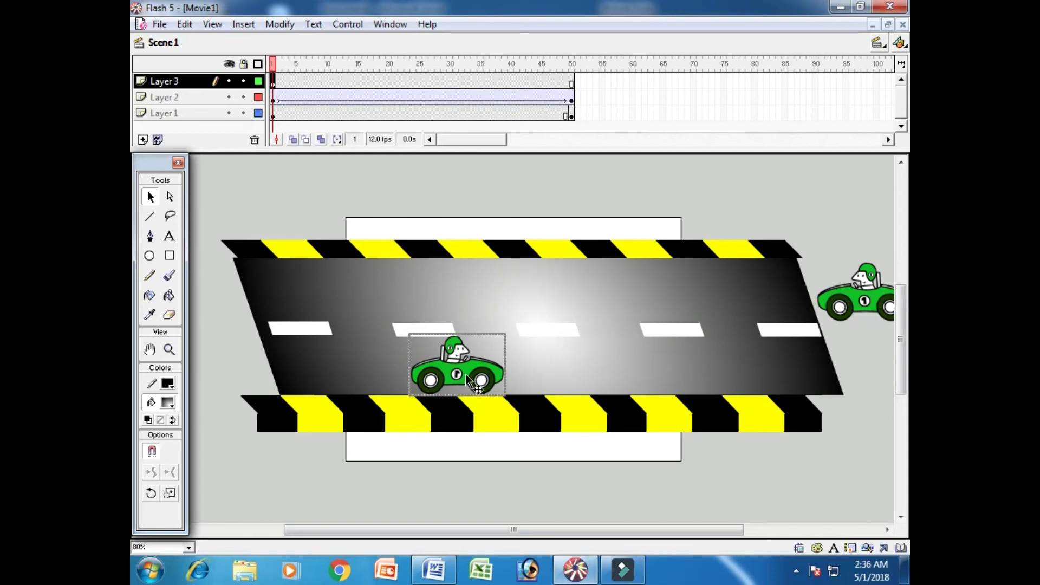
# Move the flipped car along the lower lane to just beyond the road's left end
pyautogui.moveTo(480, 377); pyautogui.dragTo(246, 378)
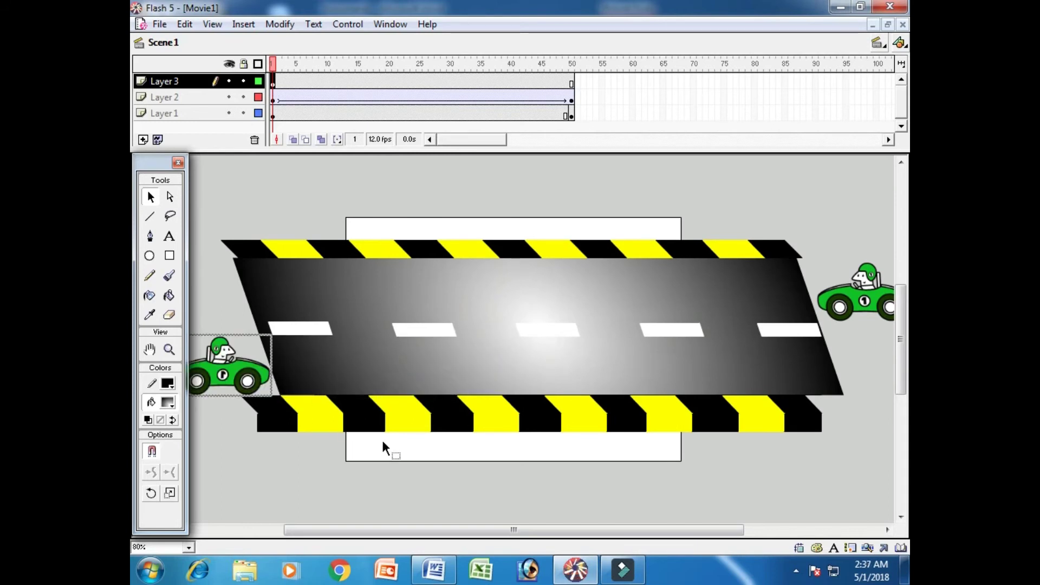
pyautogui.press('Left')
pyautogui.press('Left')
pyautogui.press('Left')
pyautogui.press('Left')
pyautogui.press('Left')
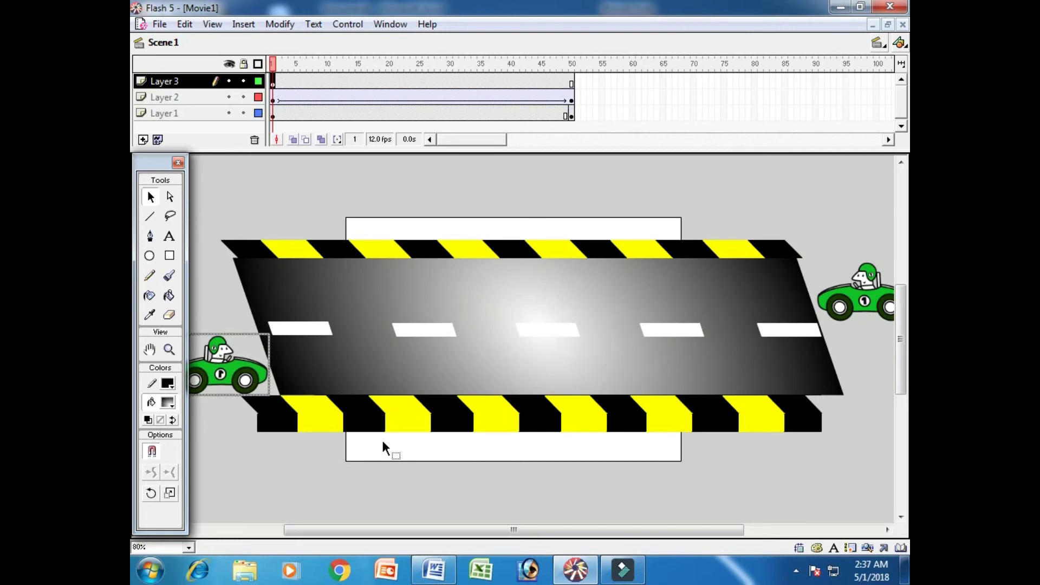
# Create a motion tween on frame 1 of Layer 3 and insert a keyframe at frame 40
pyautogui.rightClick(273, 84)
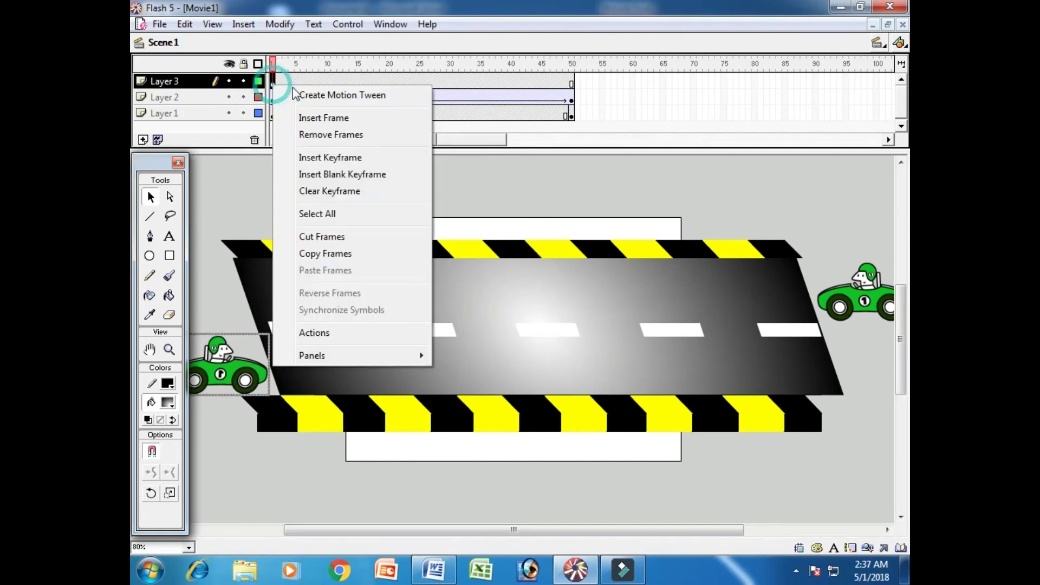
pyautogui.click(327, 96)
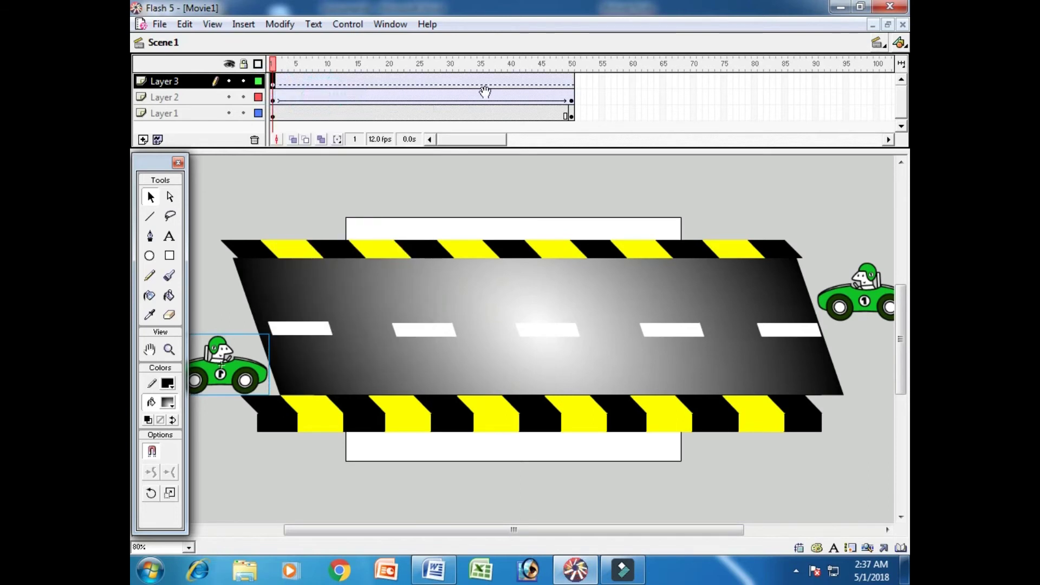
pyautogui.click(512, 82)
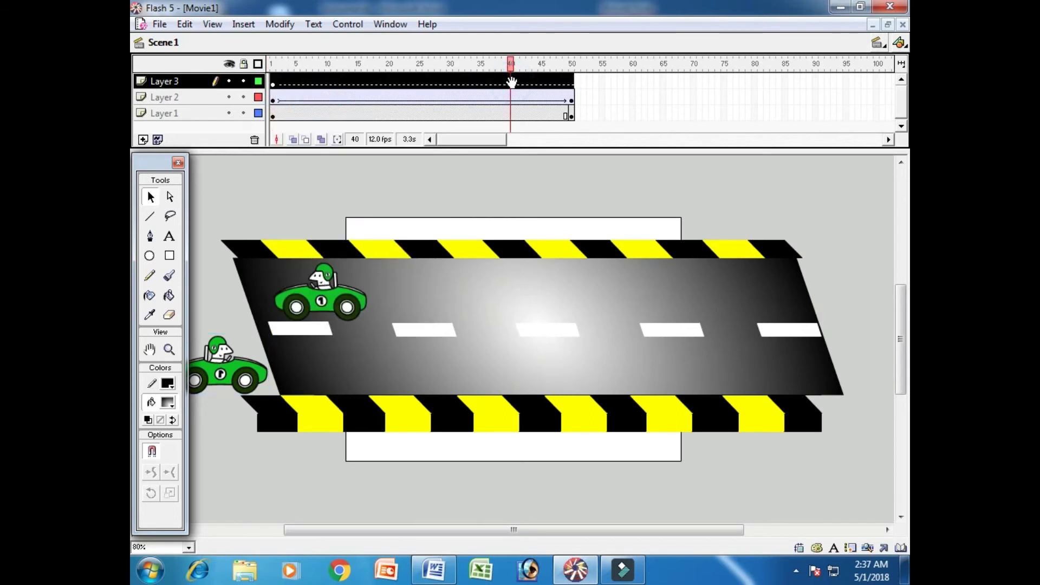
pyautogui.press('F6')
# Move the car at frame 40 of Layer 3 straight along the lower lane past the road's right end, and check frame 50
pyautogui.hotkey('shift', 'Right')
pyautogui.hotkey('shift', 'Right')
pyautogui.hotkey('shift', 'Right')
pyautogui.hotkey('shift', 'Right')
pyautogui.hotkey('shift', 'Right')
pyautogui.hotkey('shift', 'Right')
pyautogui.hotkey('shift', 'Right')
pyautogui.hotkey('shift', 'Right')
pyautogui.hotkey('shift', 'Right')
pyautogui.hotkey('shift', 'Right')
pyautogui.hotkey('shift', 'Right')
pyautogui.hotkey('shift', 'Right')
pyautogui.hotkey('shift', 'Right')
pyautogui.hotkey('shift', 'Right')
pyautogui.hotkey('shift', 'Right')
pyautogui.hotkey('shift', 'Right')
pyautogui.hotkey('shift', 'Right')
pyautogui.hotkey('shift', 'Right')
pyautogui.hotkey('shift', 'Right')
pyautogui.hotkey('shift', 'Right')
pyautogui.hotkey('shift', 'Right')
pyautogui.hotkey('shift', 'Right')
pyautogui.hotkey('shift', 'Right')
pyautogui.hotkey('shift', 'Right')
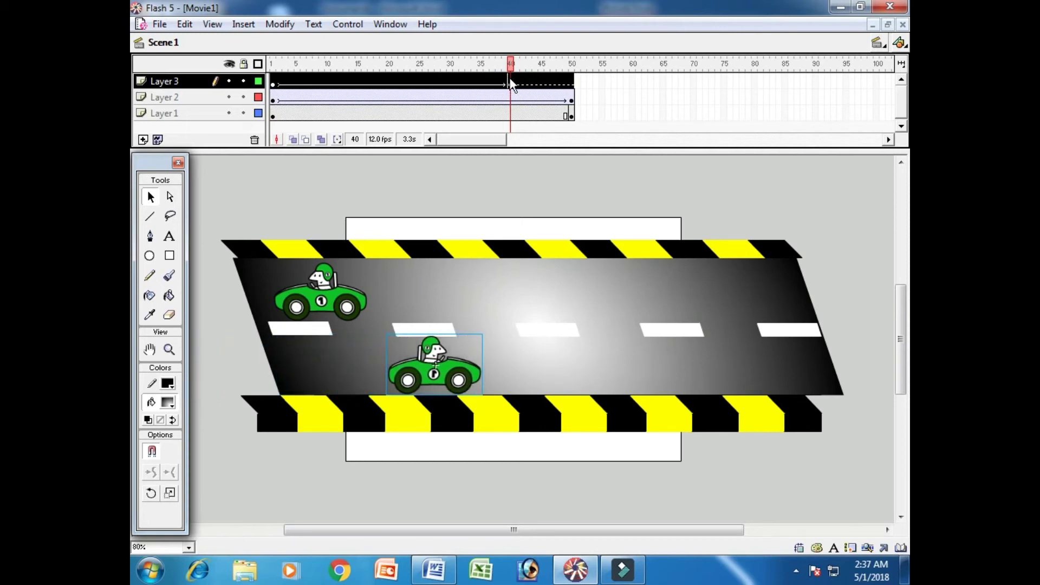
pyautogui.hotkey('shift', 'Right')
pyautogui.hotkey('shift', 'Right')
pyautogui.hotkey('shift', 'Right')
pyautogui.hotkey('shift', 'Right')
pyautogui.hotkey('shift', 'Right')
pyautogui.hotkey('shift', 'Right')
pyautogui.hotkey('shift', 'Right')
pyautogui.hotkey('shift', 'Right')
pyautogui.hotkey('shift', 'Right')
pyautogui.hotkey('shift', 'Right')
pyautogui.hotkey('shift', 'Right')
pyautogui.hotkey('shift', 'Right')
pyautogui.hotkey('shift', 'Right')
pyautogui.hotkey('shift', 'Right')
pyautogui.hotkey('shift', 'Right')
pyautogui.hotkey('shift', 'Right')
pyautogui.hotkey('shift', 'Right')
pyautogui.hotkey('shift', 'Right')
pyautogui.hotkey('shift', 'Right')
pyautogui.hotkey('shift', 'Right')
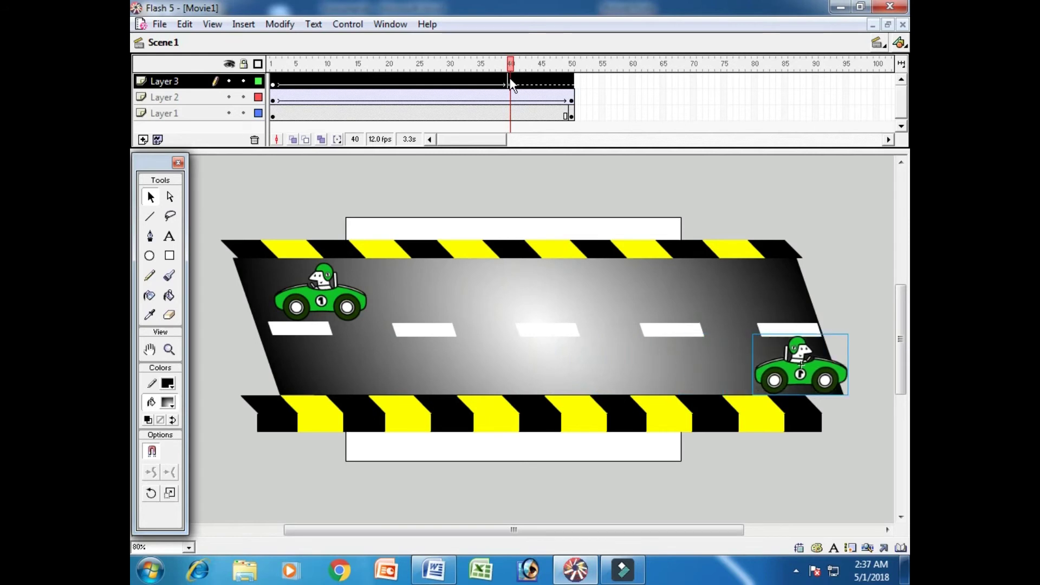
pyautogui.click(570, 81)
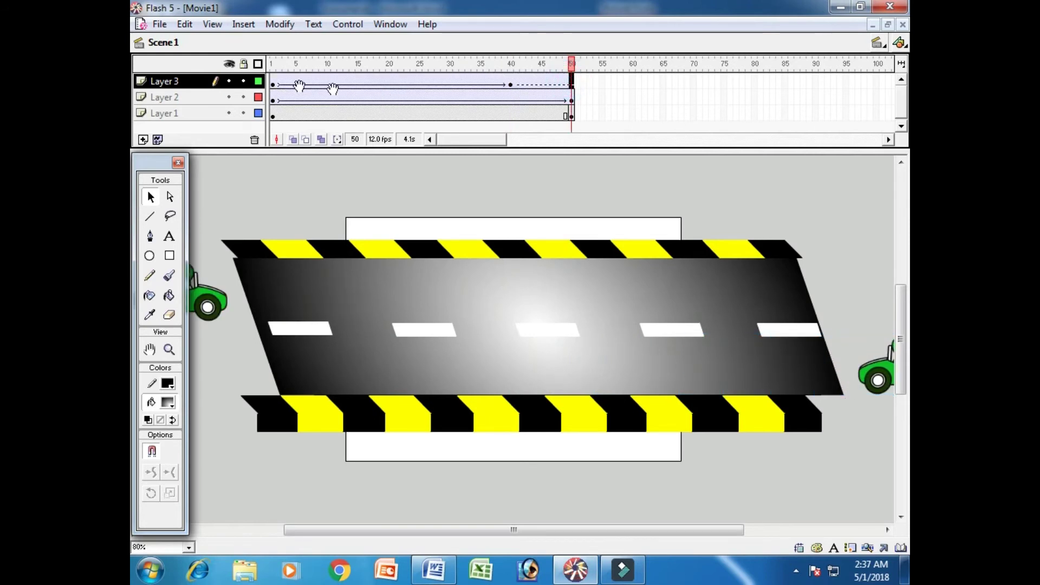
# Add a new layer above Layer 3 and paste another car into its frame 1
pyautogui.click(143, 140)
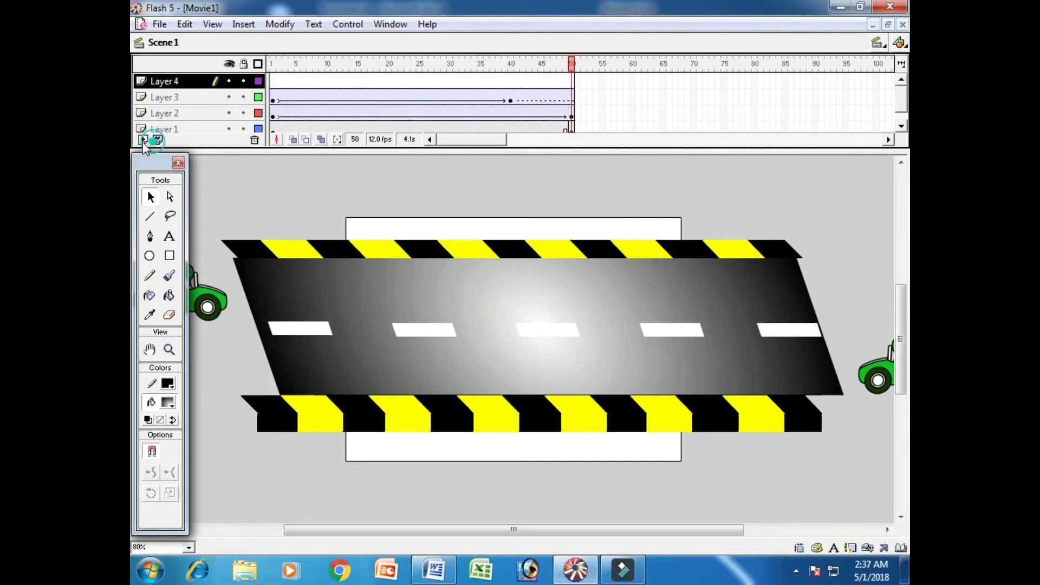
pyautogui.click(274, 84)
pyautogui.click(185, 24)
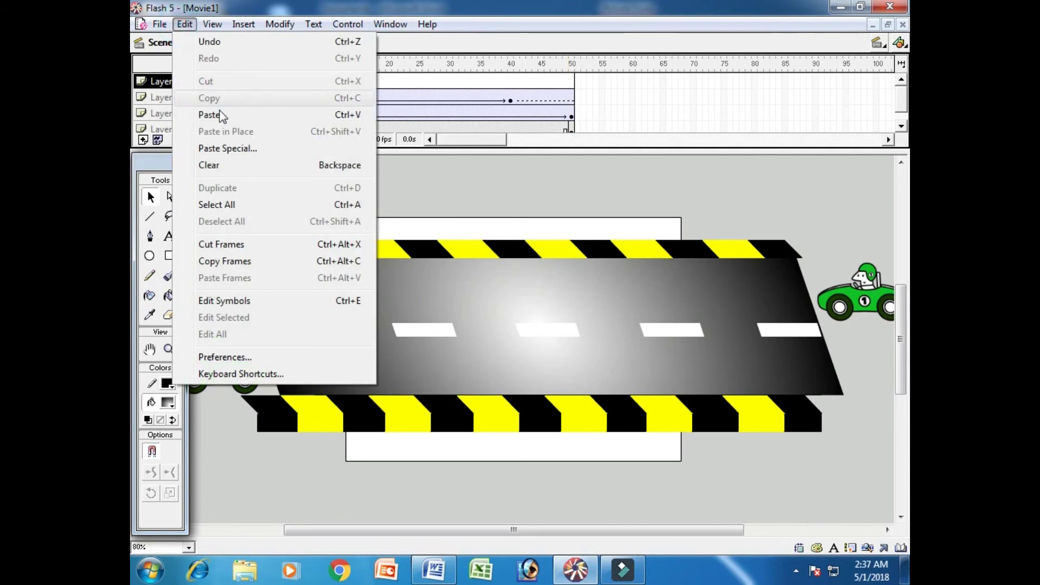
pyautogui.click(218, 114)
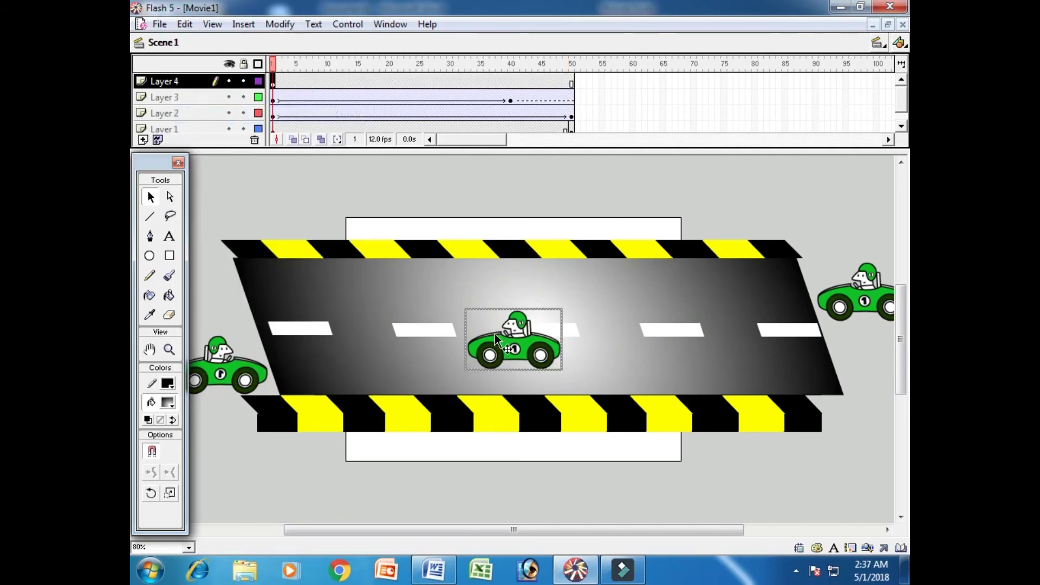
# Flip the Layer 4 car horizontally and place it directly behind the lower-lane car, outside the road's left end
pyautogui.click(279, 24)
pyautogui.moveTo(398, 223)
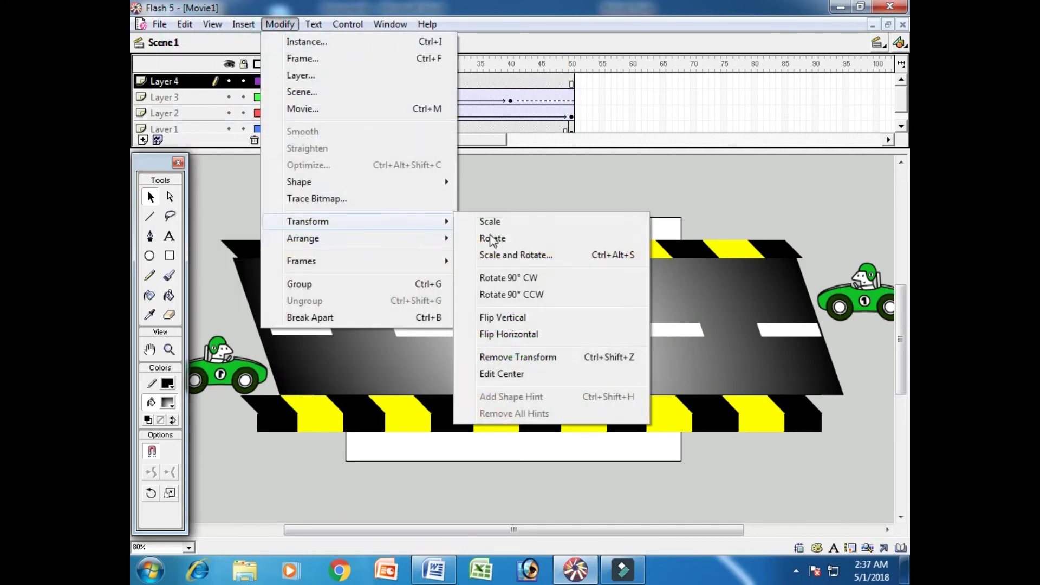
pyautogui.click(537, 334)
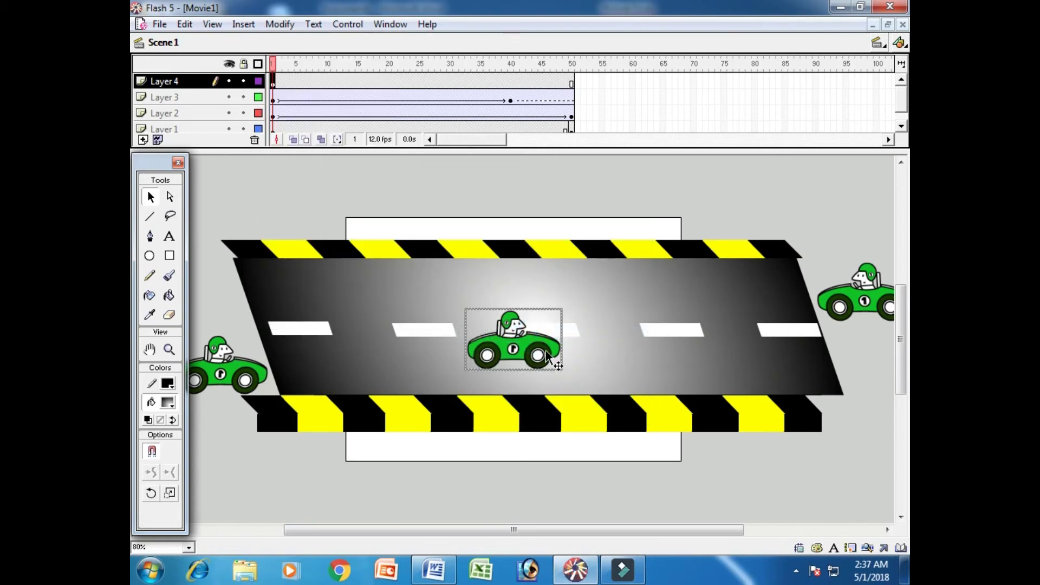
pyautogui.moveTo(547, 354); pyautogui.dragTo(304, 373)
pyautogui.moveTo(558, 529); pyautogui.dragTo(425, 536)
pyautogui.moveTo(446, 369); pyautogui.dragTo(299, 372)
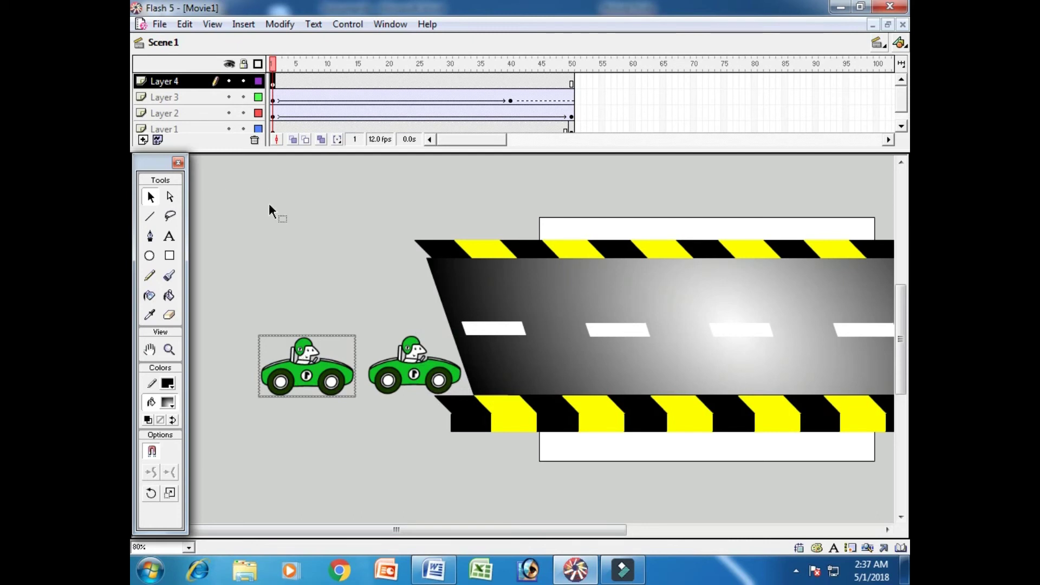
# Create a motion tween on frame 1 of Layer 4 and insert a keyframe at frame 30
pyautogui.rightClick(273, 84)
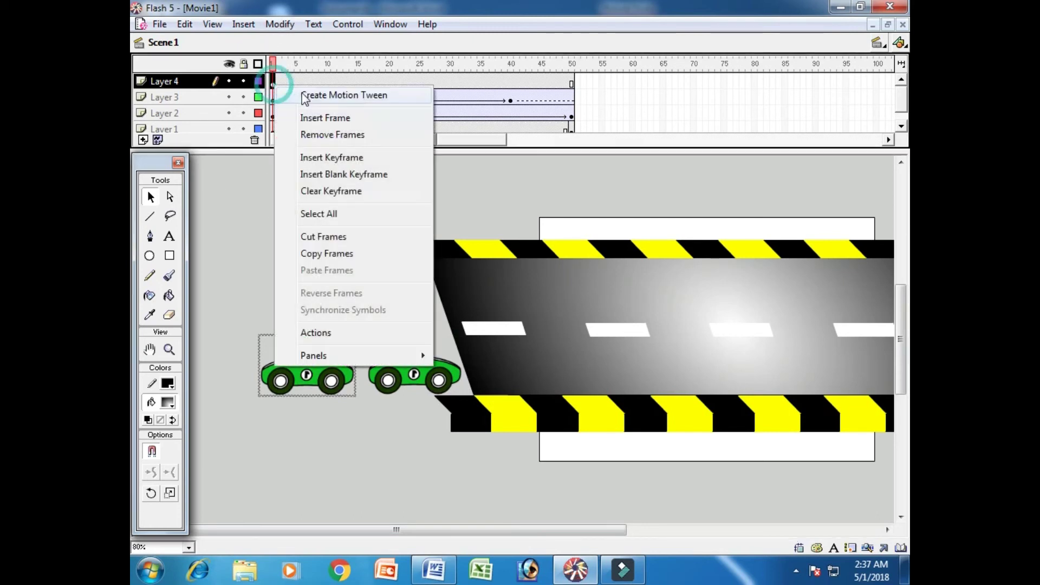
pyautogui.click(317, 96)
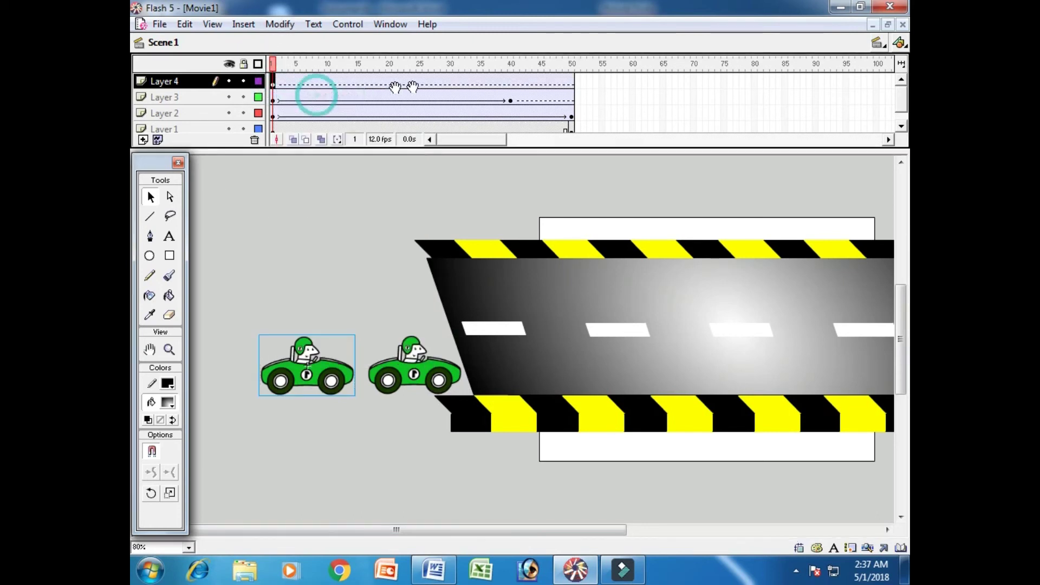
pyautogui.click(449, 81)
pyautogui.press('F6')
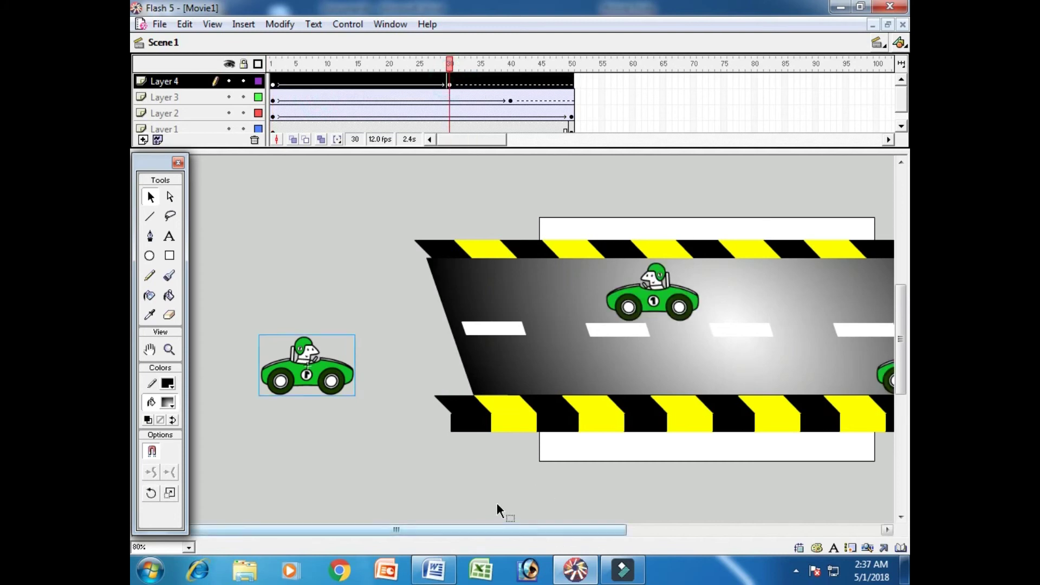
# Move the car at frame 30 of Layer 4 straight along the lower lane past the road's right end
pyautogui.moveTo(564, 526); pyautogui.dragTo(675, 522)
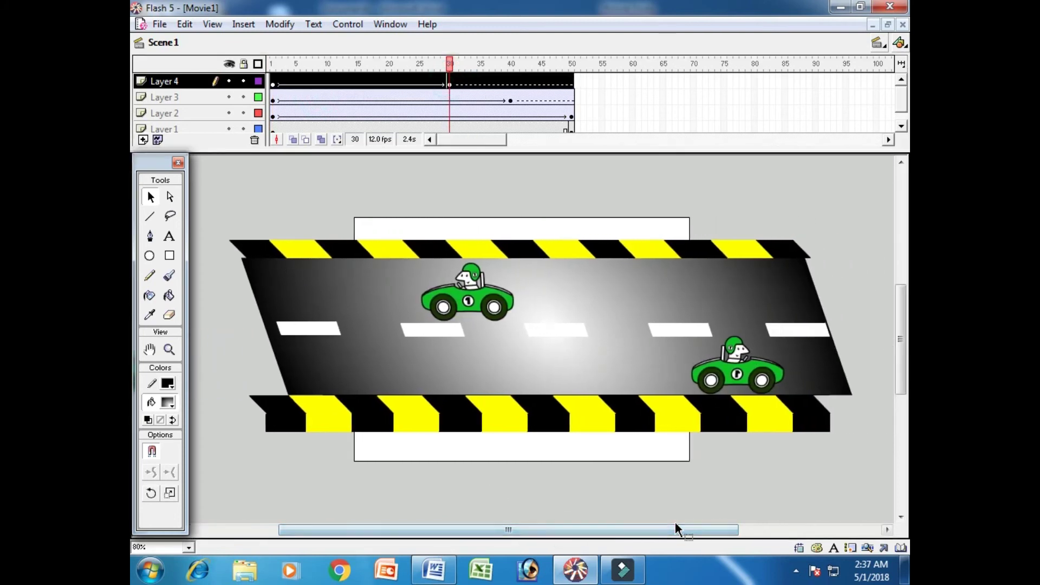
pyautogui.hotkey('shift', 'Right')
pyautogui.hotkey('shift', 'Right')
pyautogui.hotkey('shift', 'Right')
pyautogui.hotkey('shift', 'Right')
pyautogui.hotkey('shift', 'Right')
pyautogui.hotkey('shift', 'Right')
pyautogui.hotkey('shift', 'Right')
pyautogui.hotkey('shift', 'Right')
pyautogui.hotkey('shift', 'Right')
pyautogui.hotkey('shift', 'Right')
pyautogui.hotkey('shift', 'Right')
pyautogui.hotkey('shift', 'Right')
pyautogui.hotkey('shift', 'Right')
pyautogui.hotkey('shift', 'Right')
pyautogui.hotkey('shift', 'Right')
pyautogui.hotkey('shift', 'Right')
pyautogui.hotkey('shift', 'Right')
pyautogui.hotkey('shift', 'Right')
pyautogui.hotkey('shift', 'Right')
pyautogui.hotkey('shift', 'Right')
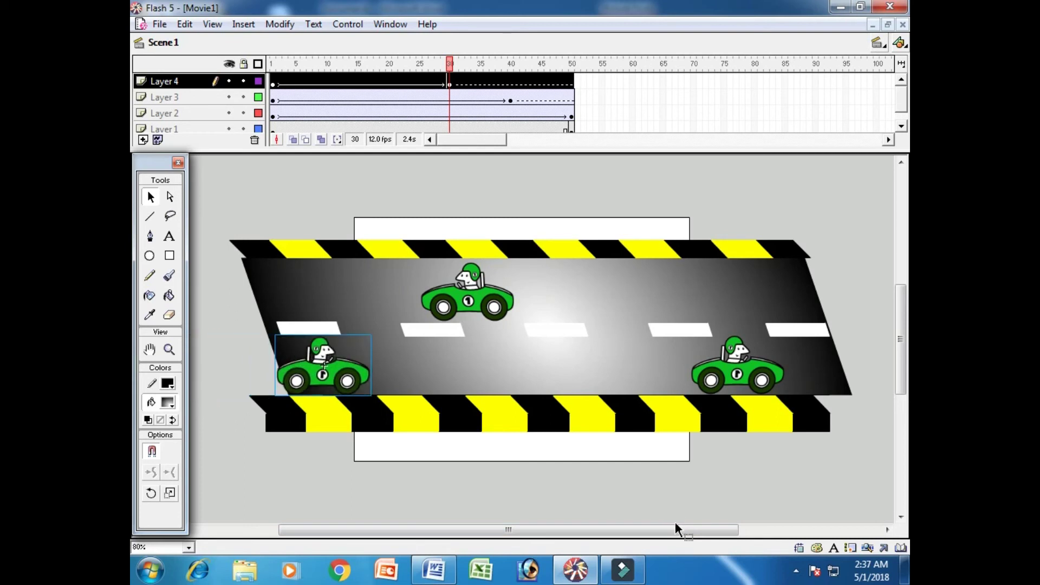
pyautogui.hotkey('shift', 'Right')
pyautogui.hotkey('shift', 'Right')
pyautogui.hotkey('shift', 'Right')
pyautogui.hotkey('shift', 'Right')
pyautogui.hotkey('shift', 'Right')
pyautogui.hotkey('shift', 'Right')
pyautogui.hotkey('shift', 'Right')
pyautogui.hotkey('shift', 'Right')
pyautogui.hotkey('shift', 'Right')
pyautogui.hotkey('shift', 'Right')
pyautogui.hotkey('shift', 'Right')
pyautogui.hotkey('shift', 'Right')
pyautogui.hotkey('shift', 'Right')
pyautogui.hotkey('shift', 'Right')
pyautogui.hotkey('shift', 'Right')
pyautogui.hotkey('shift', 'Right')
pyautogui.hotkey('shift', 'Right')
pyautogui.hotkey('shift', 'Right')
pyautogui.hotkey('shift', 'Right')
pyautogui.hotkey('shift', 'Right')
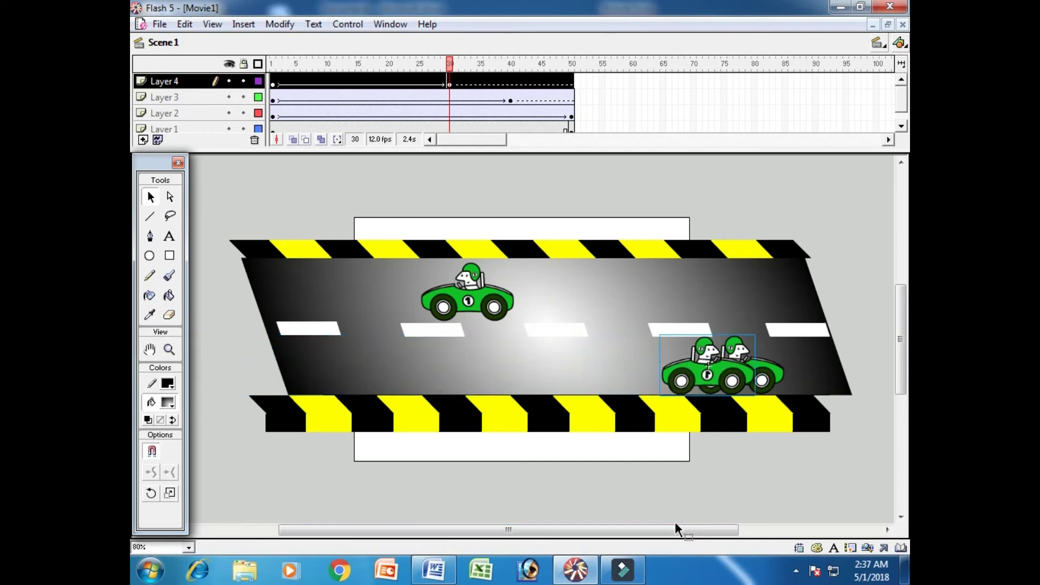
pyautogui.hotkey('shift', 'Right')
pyautogui.hotkey('shift', 'Right')
pyautogui.hotkey('shift', 'Right')
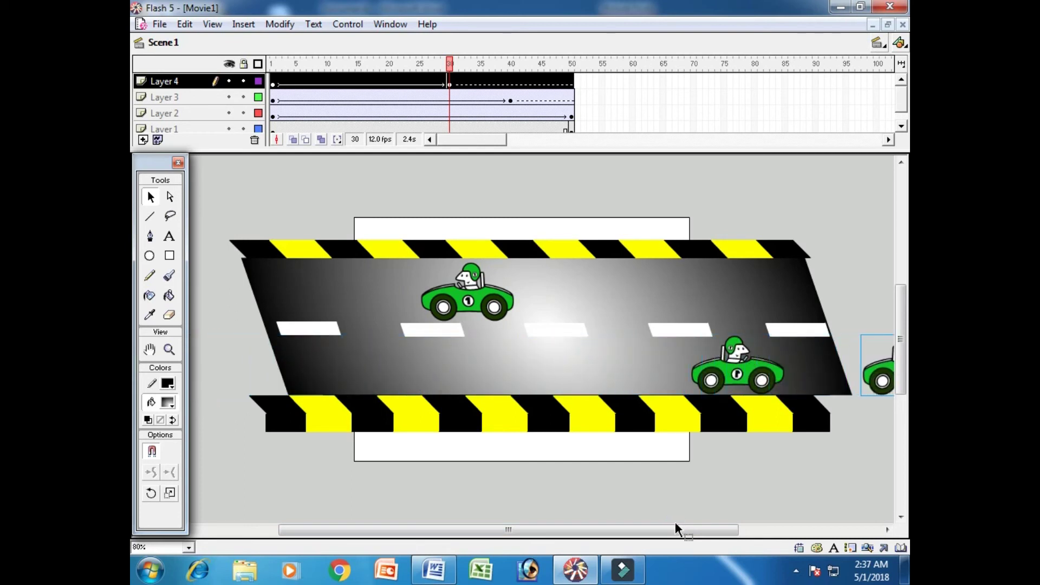
pyautogui.moveTo(668, 531); pyautogui.dragTo(684, 529)
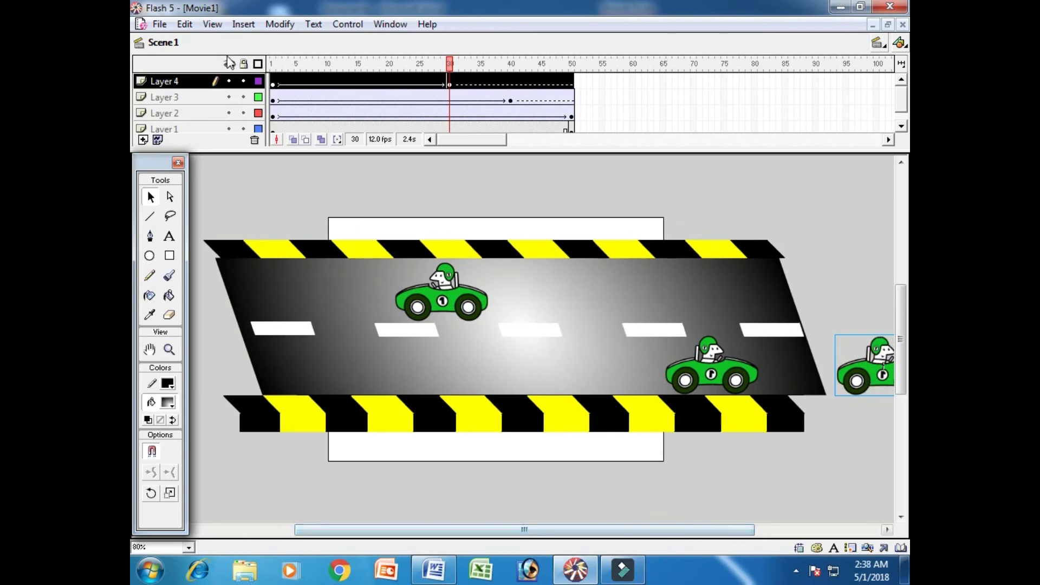
# Test the movie to preview the animated cars driving along the road
pyautogui.click(342, 26)
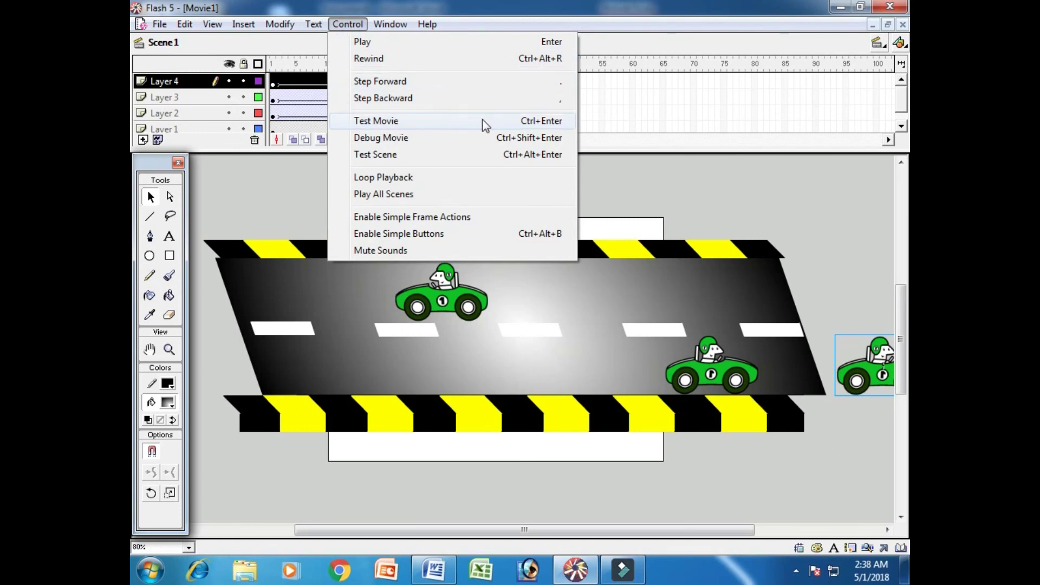
pyautogui.click(538, 124)
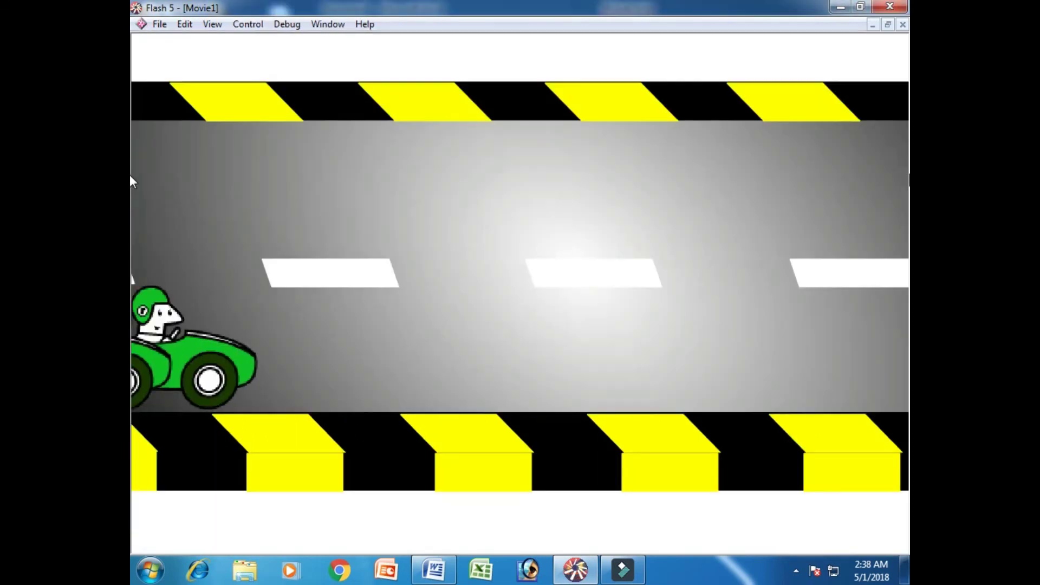